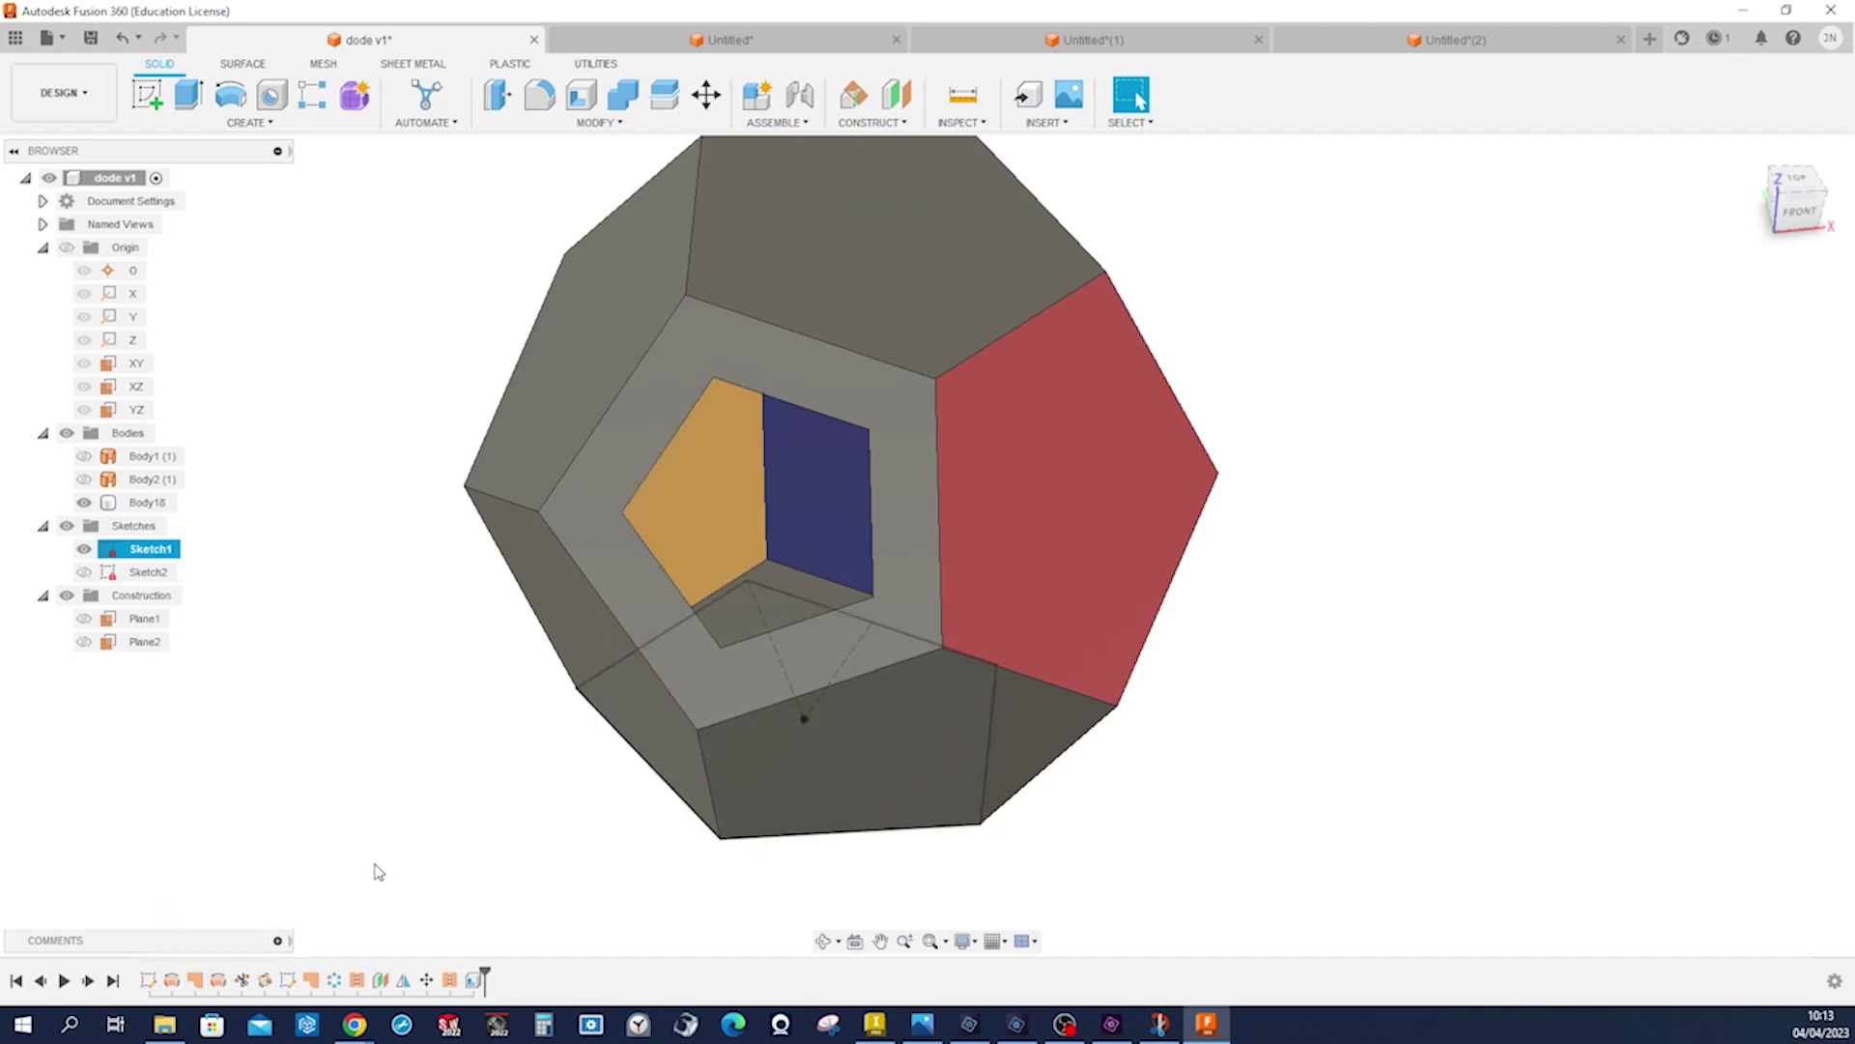
- Create a new design and start a sketch on the horizontal XY plane
left_click(46, 41)
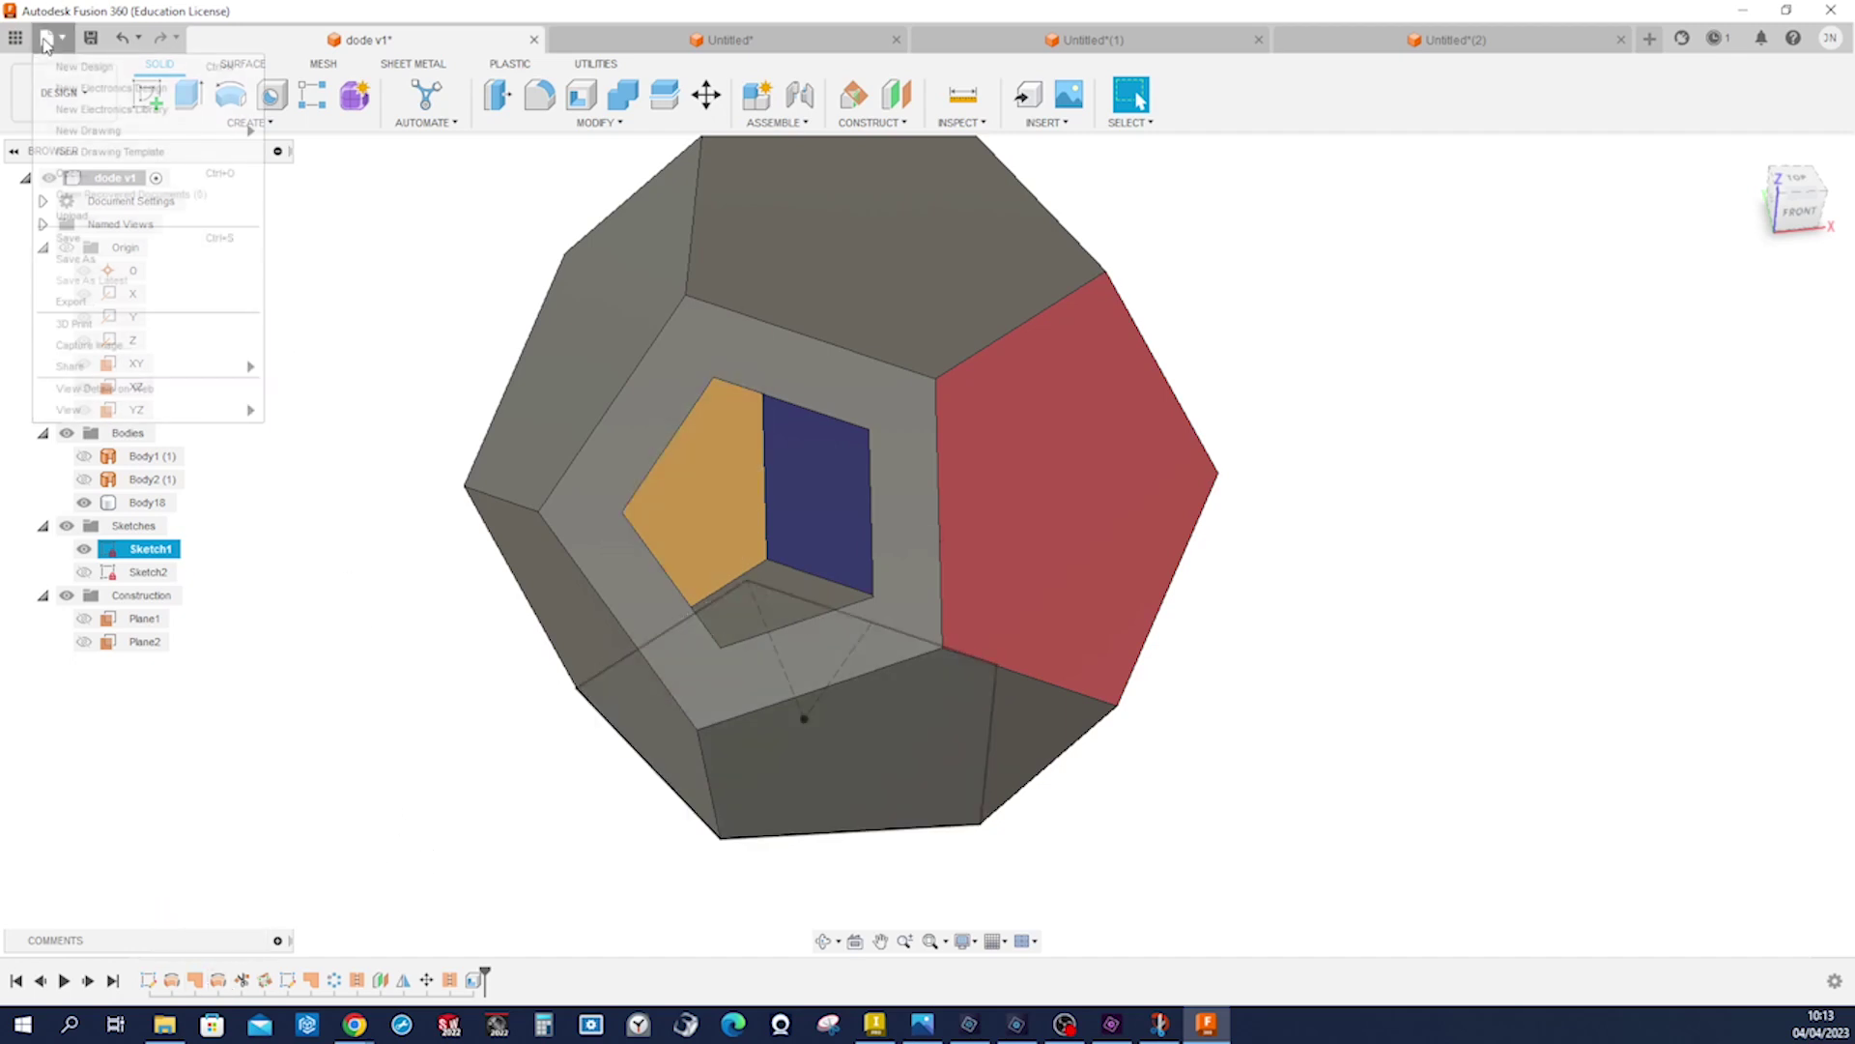
left_click(82, 66)
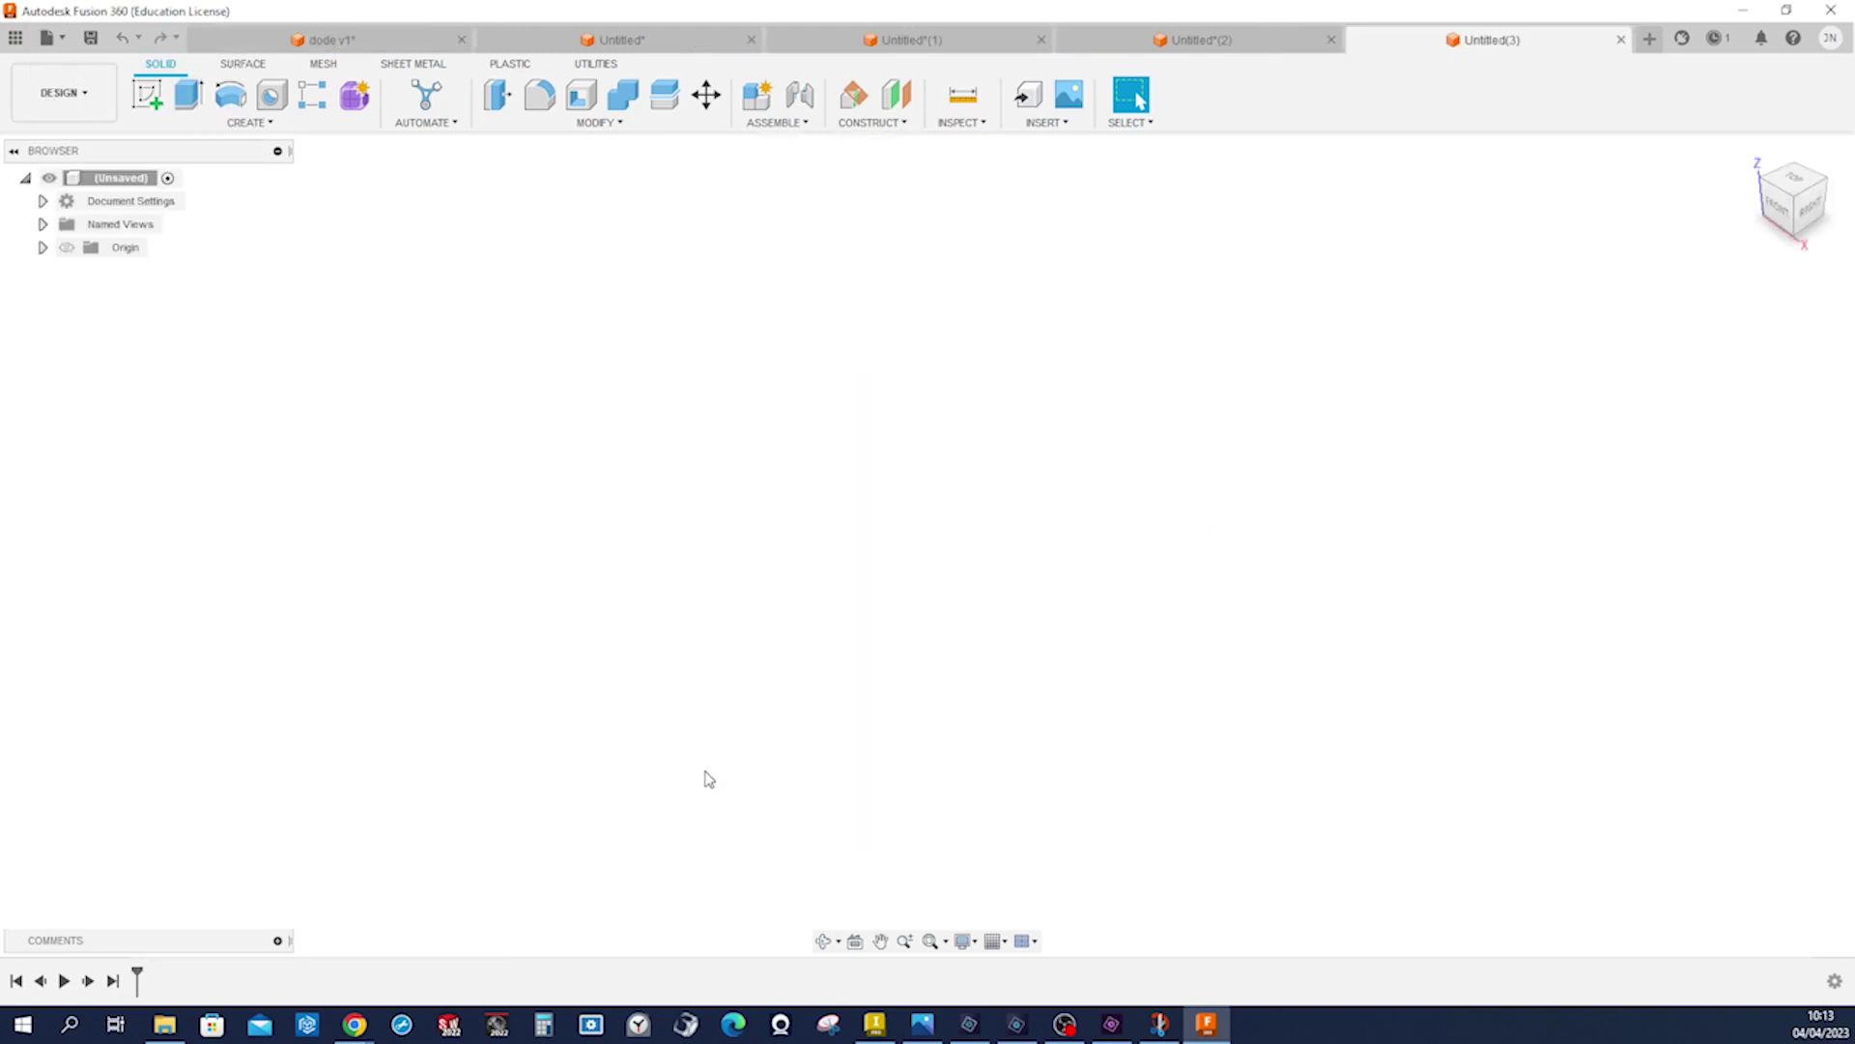
left_click(147, 94)
left_click(961, 527)
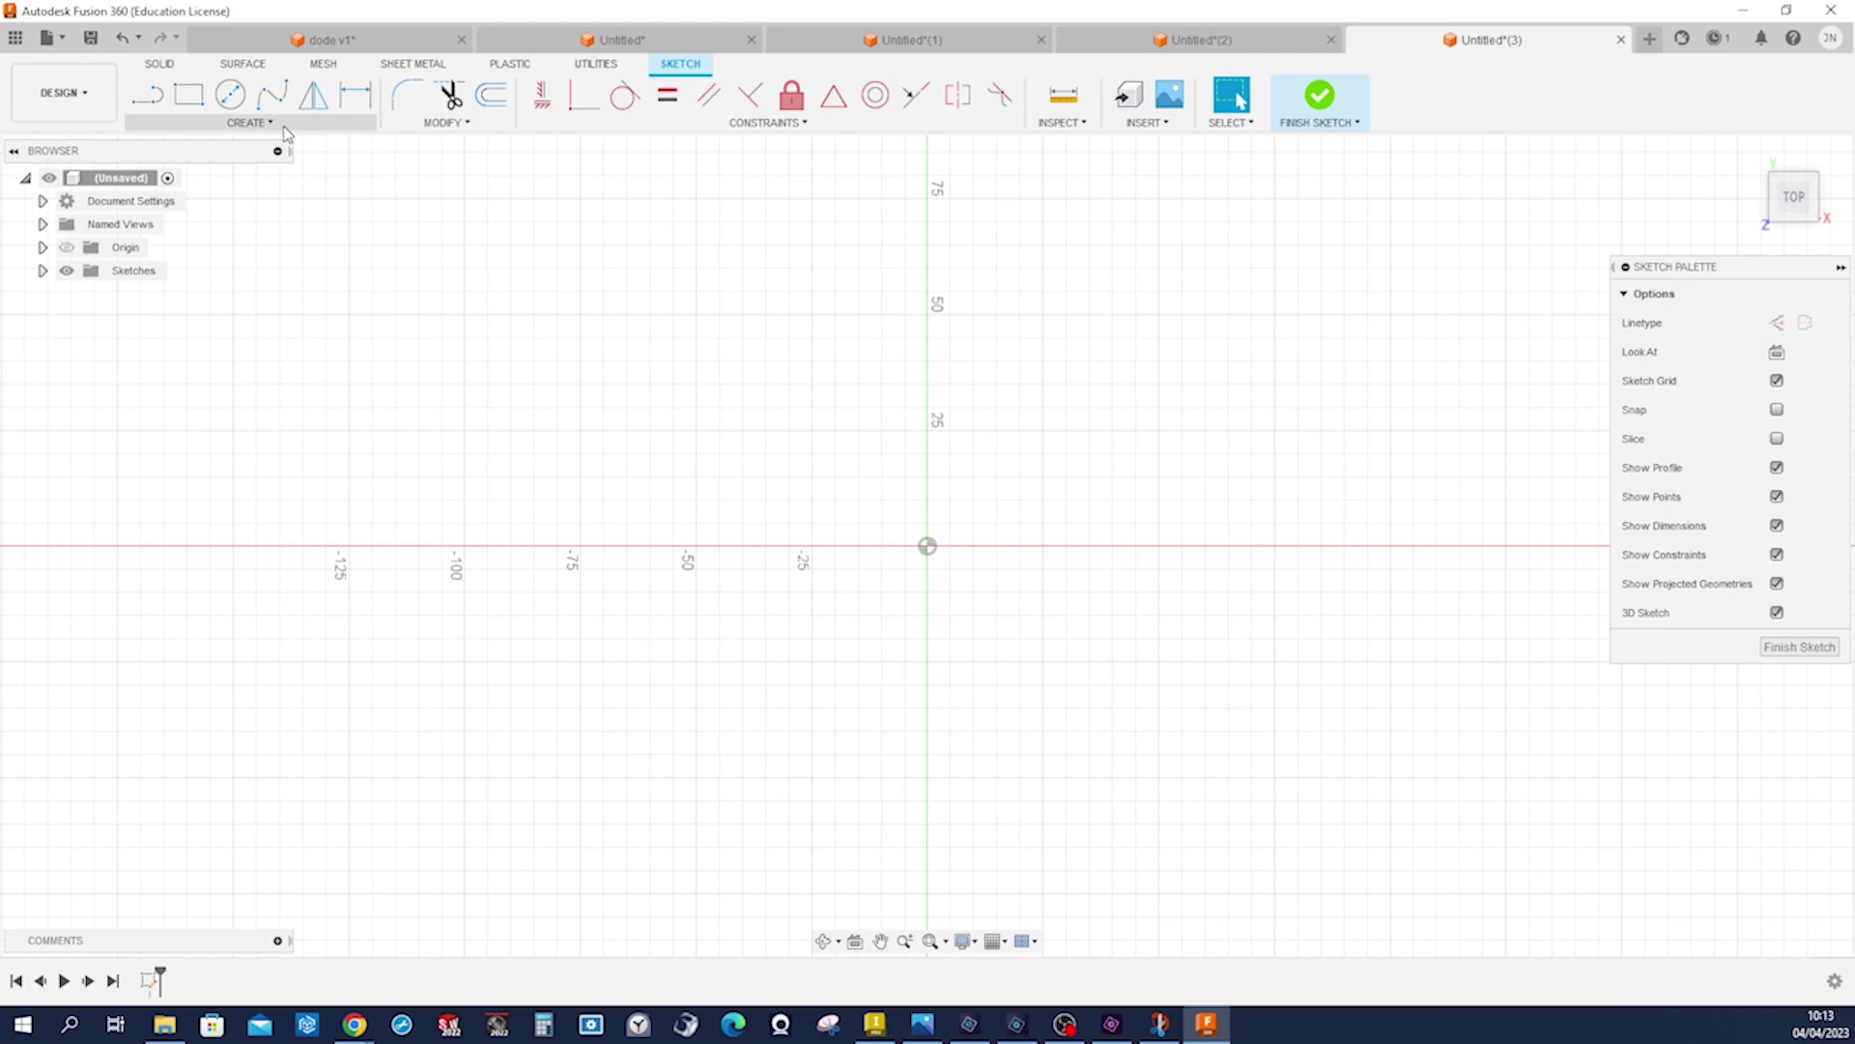
- Sketch a five-sided polygon centred on the origin, with a radius of about 27.5 mm and one vertex pointing up
left_click(271, 123)
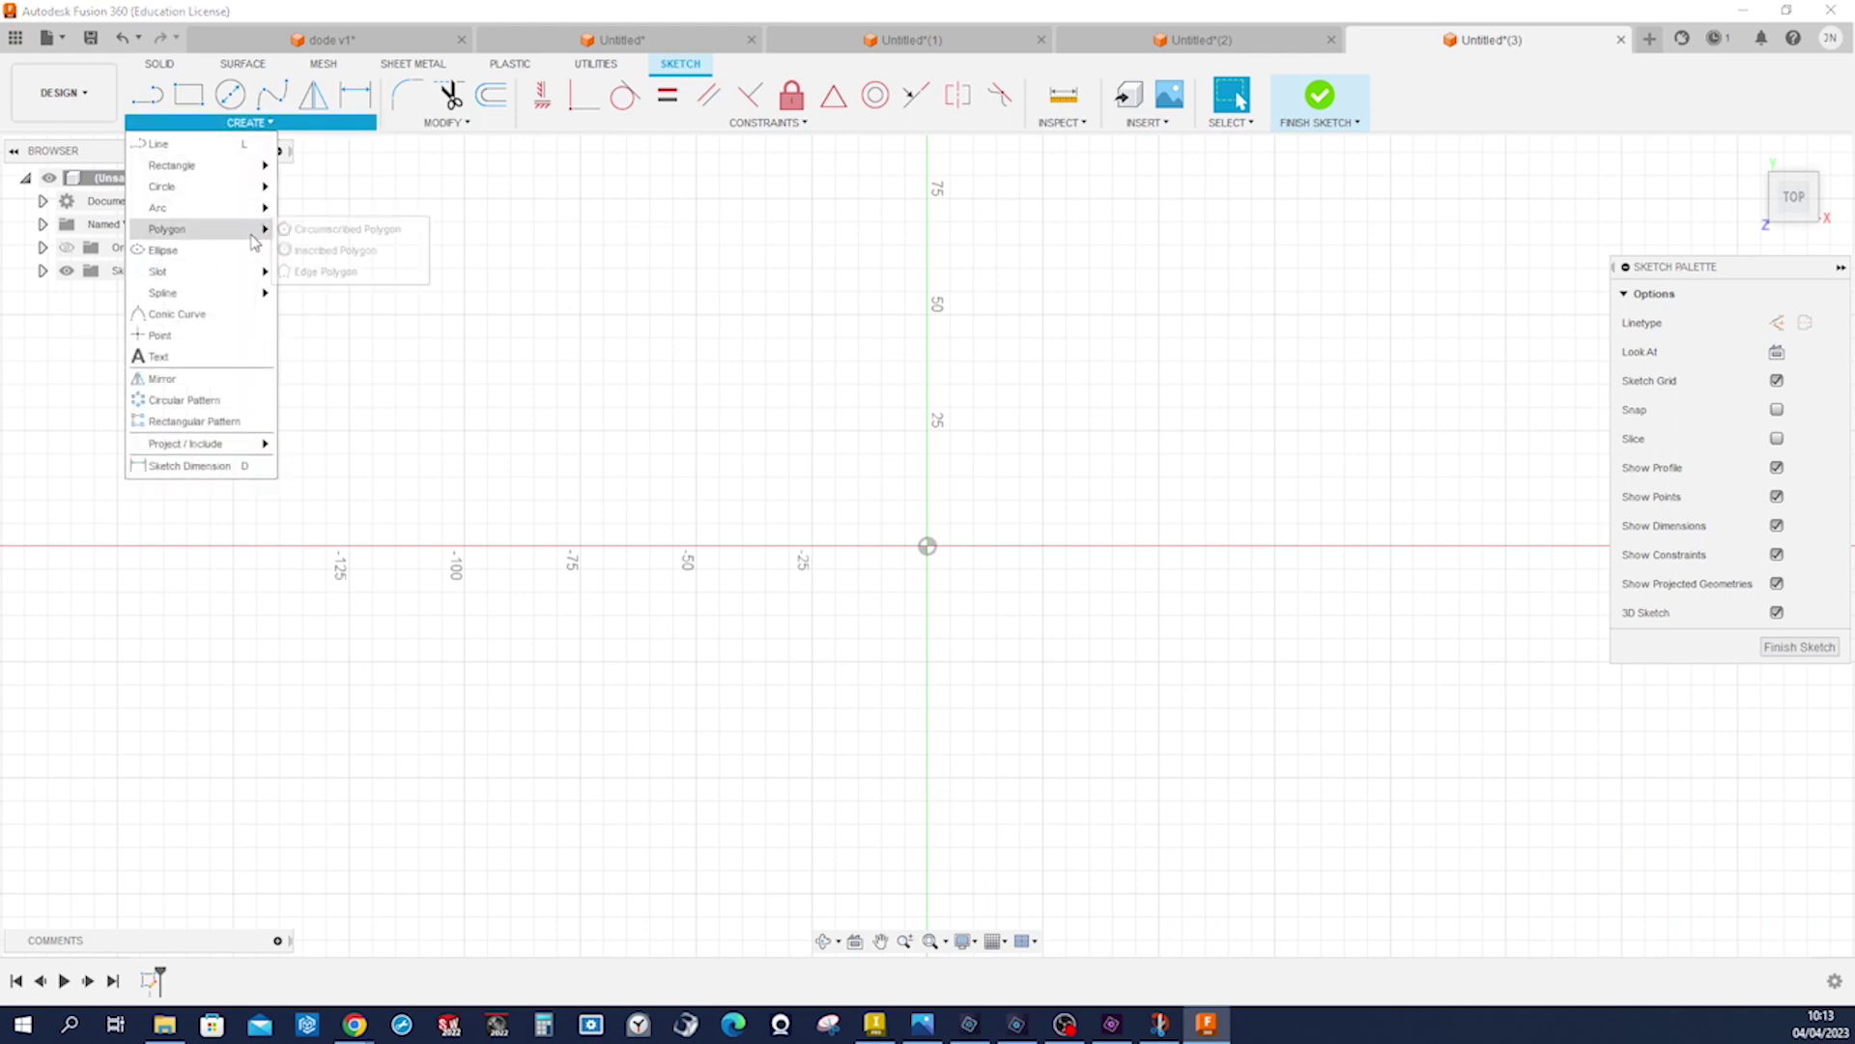
mouse_move(256, 229)
left_click(324, 249)
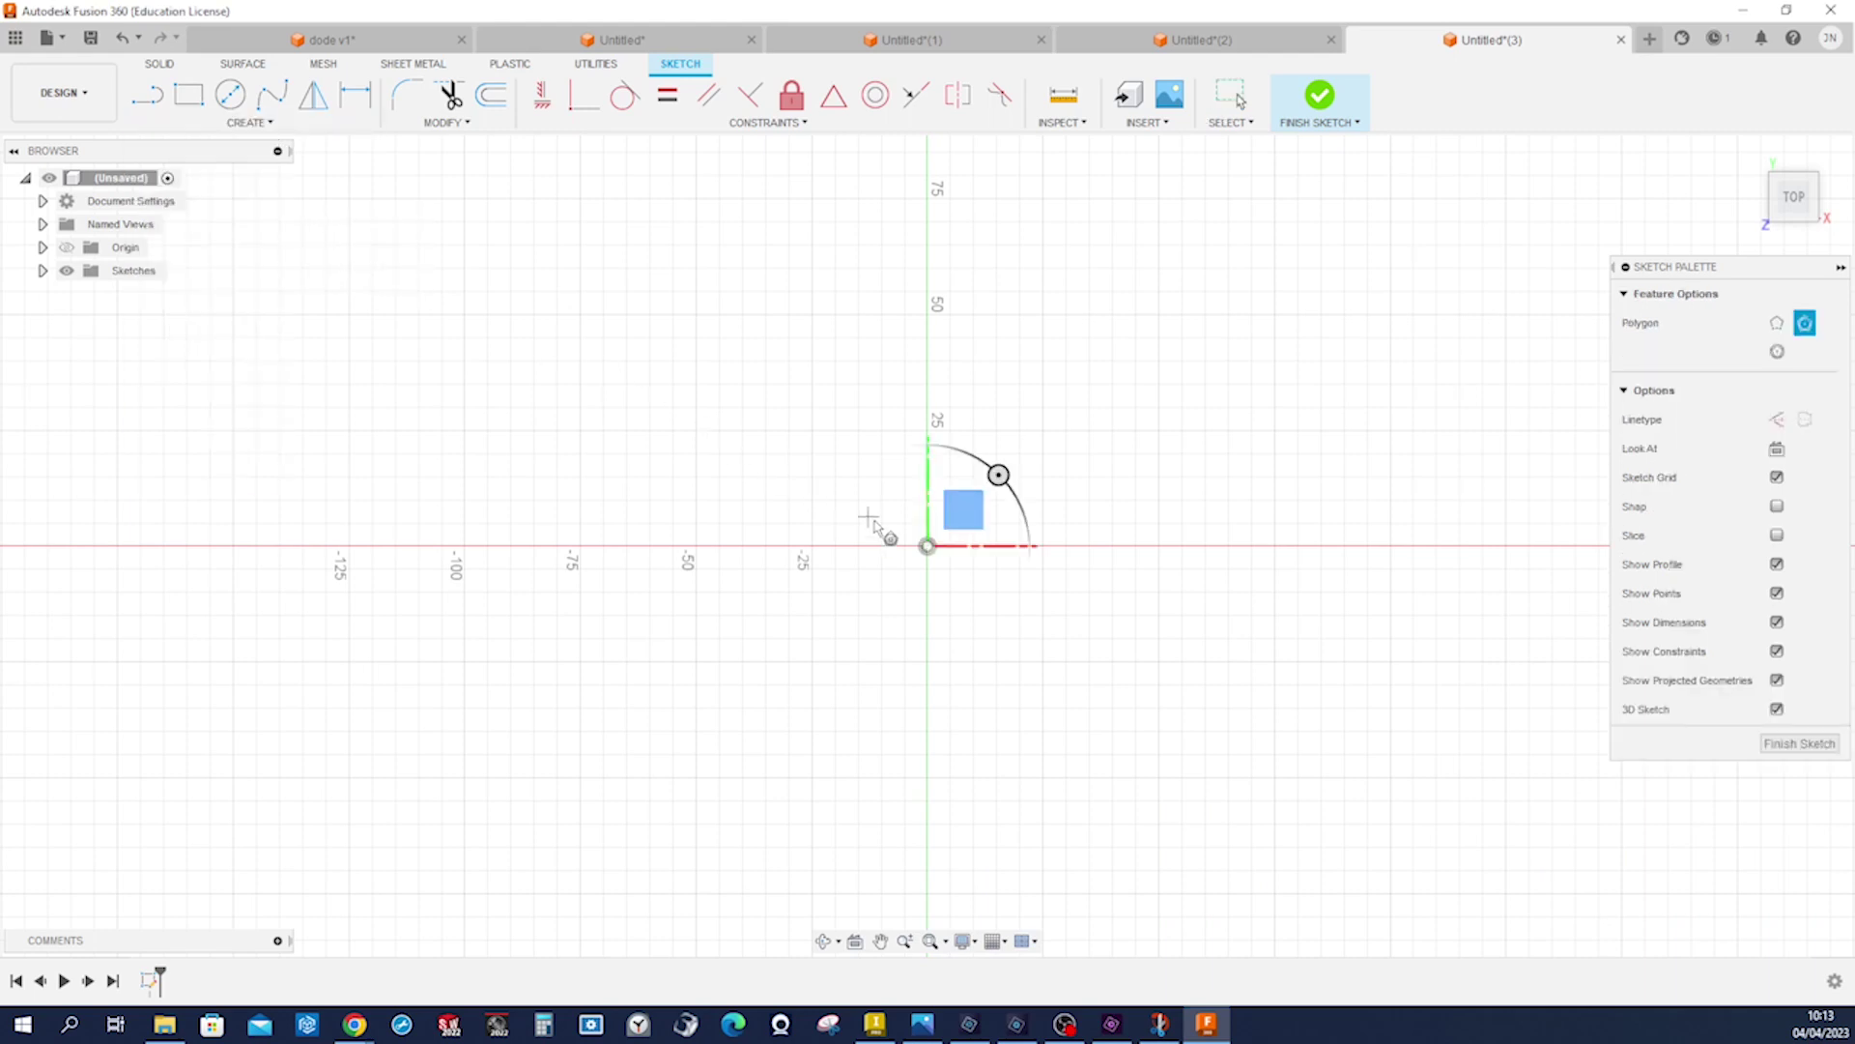
left_click(926, 547)
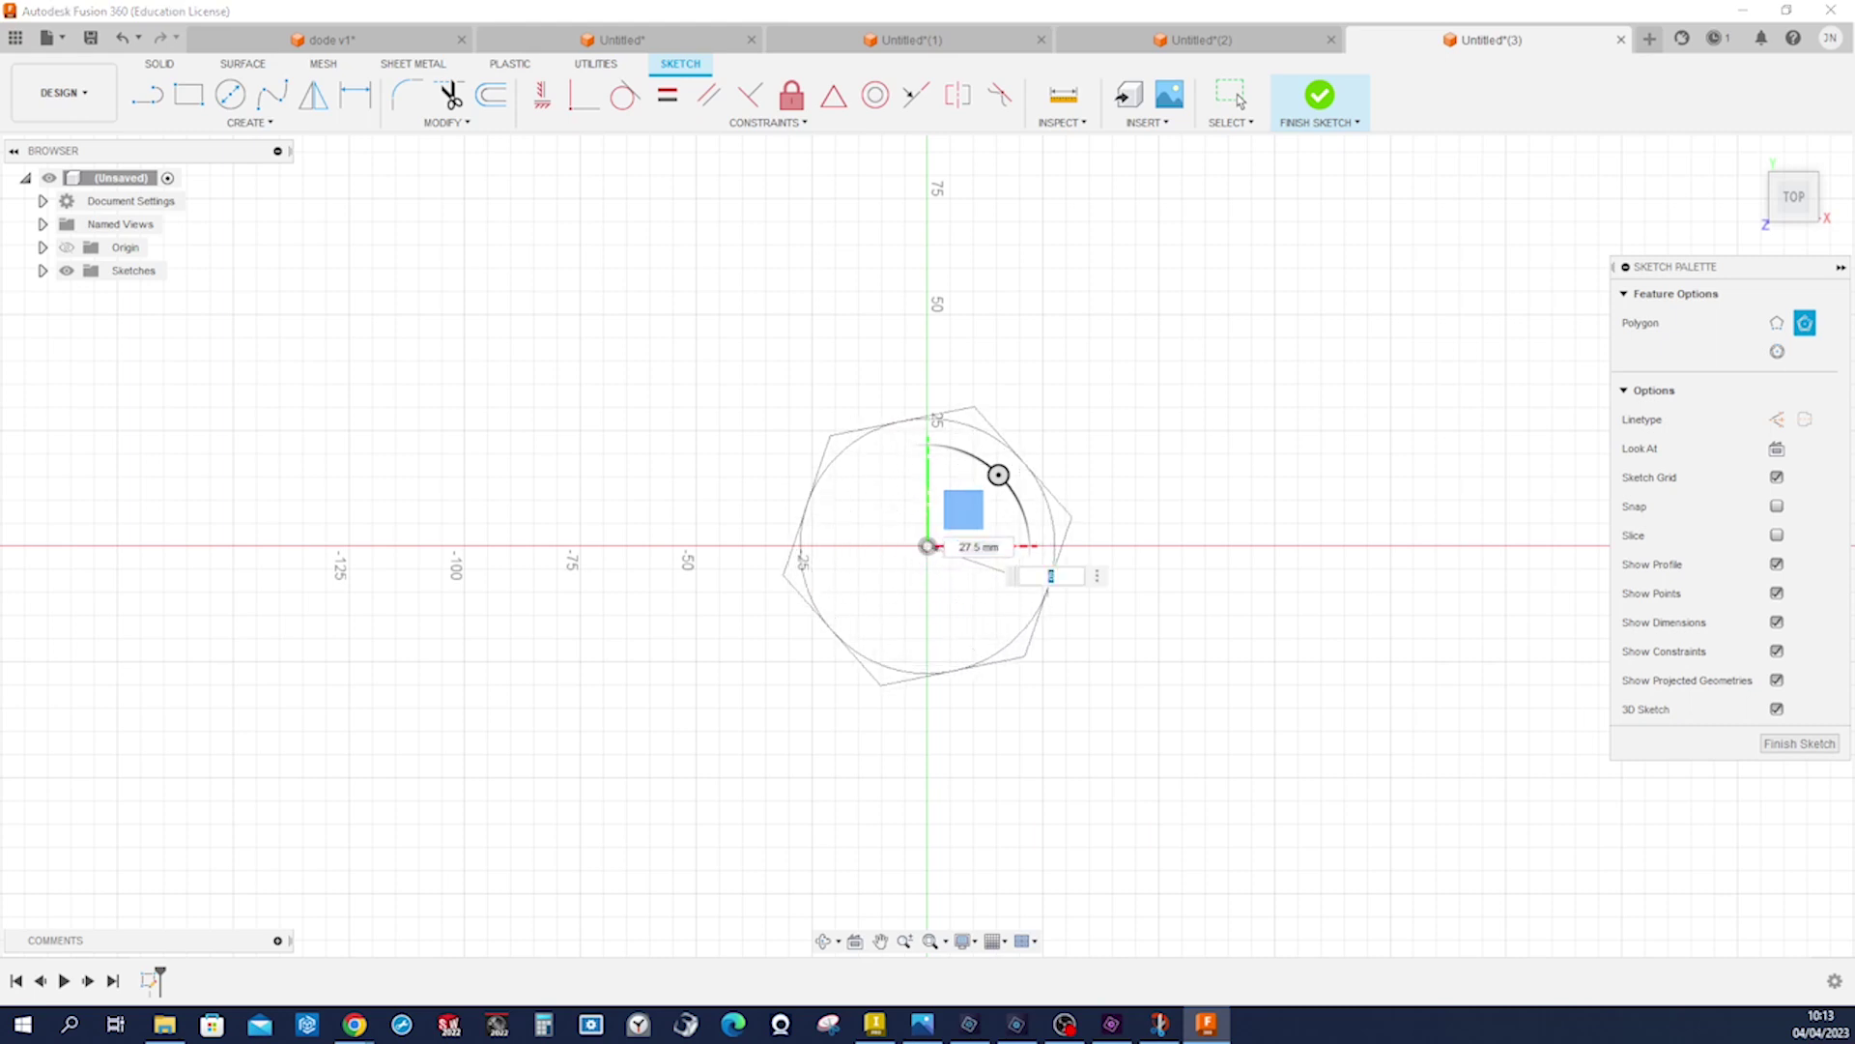
key("Return")
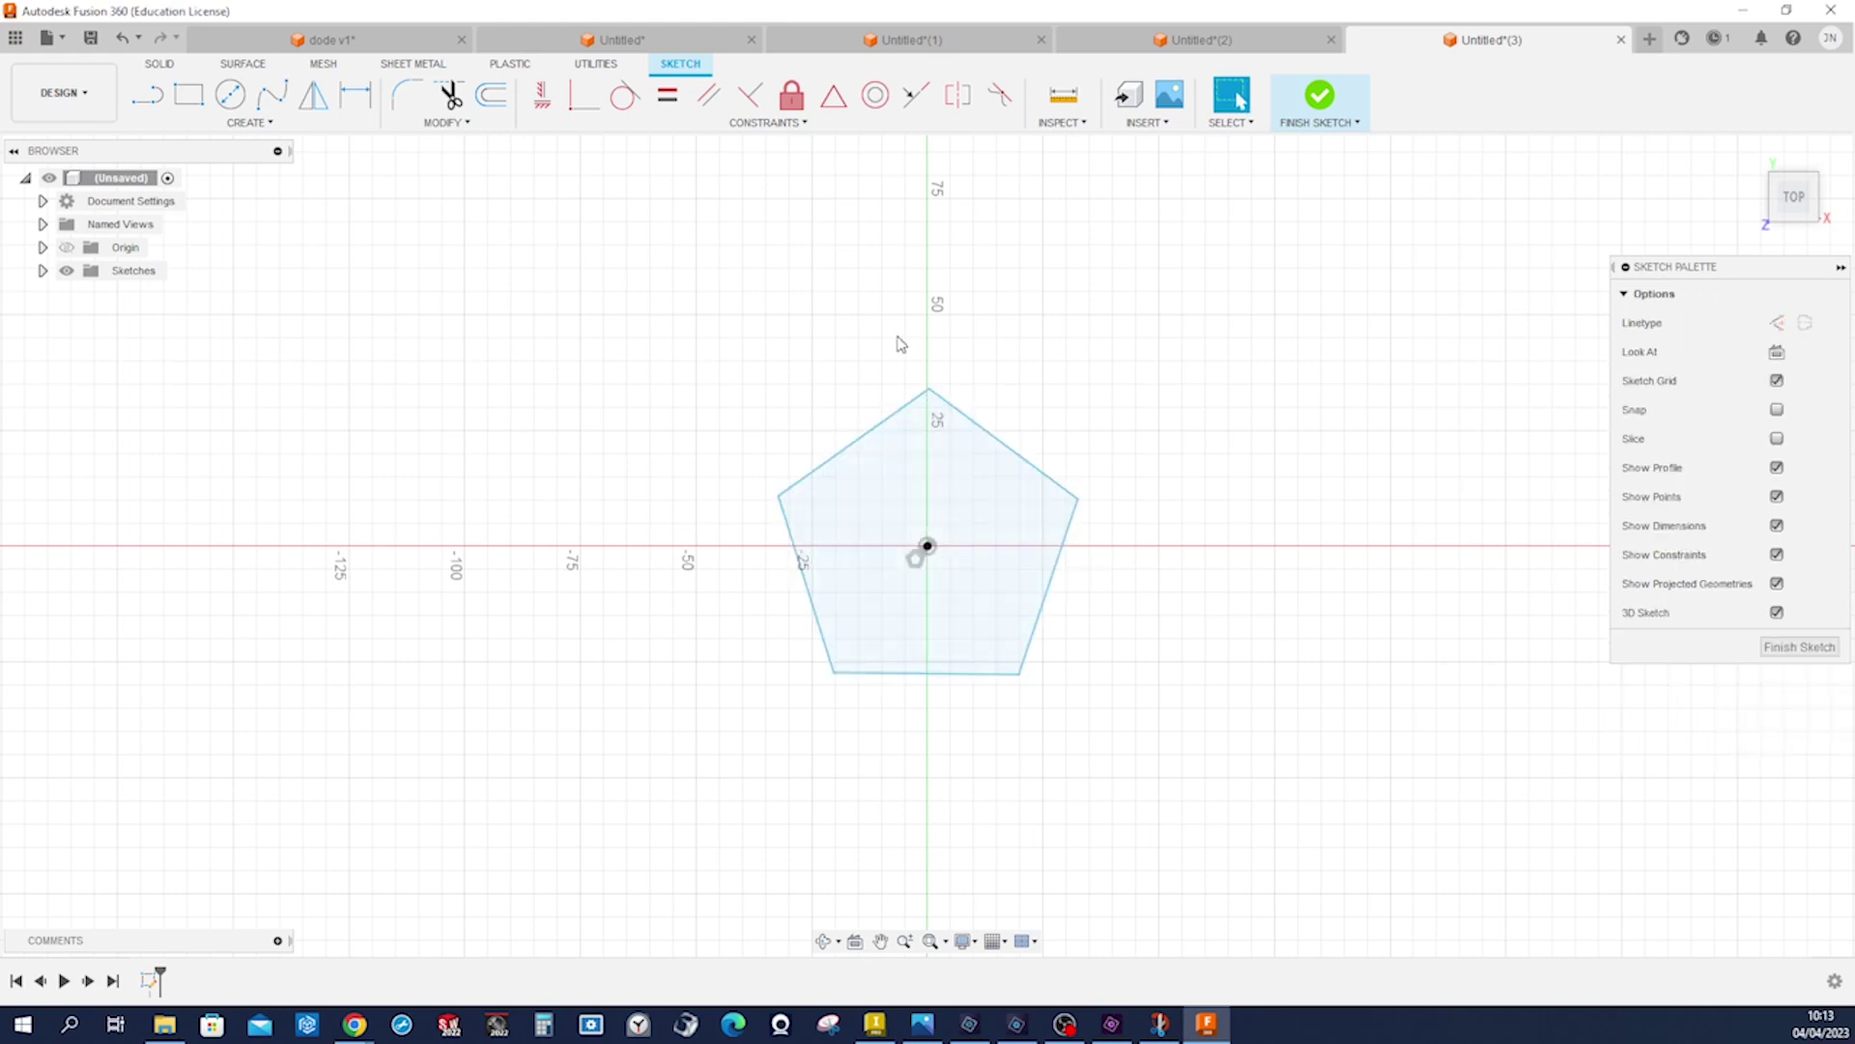
- Dimension the pentagon's bottom edge to 44 mm
key("d")
left_click(916, 674)
left_click(915, 715)
type("44")
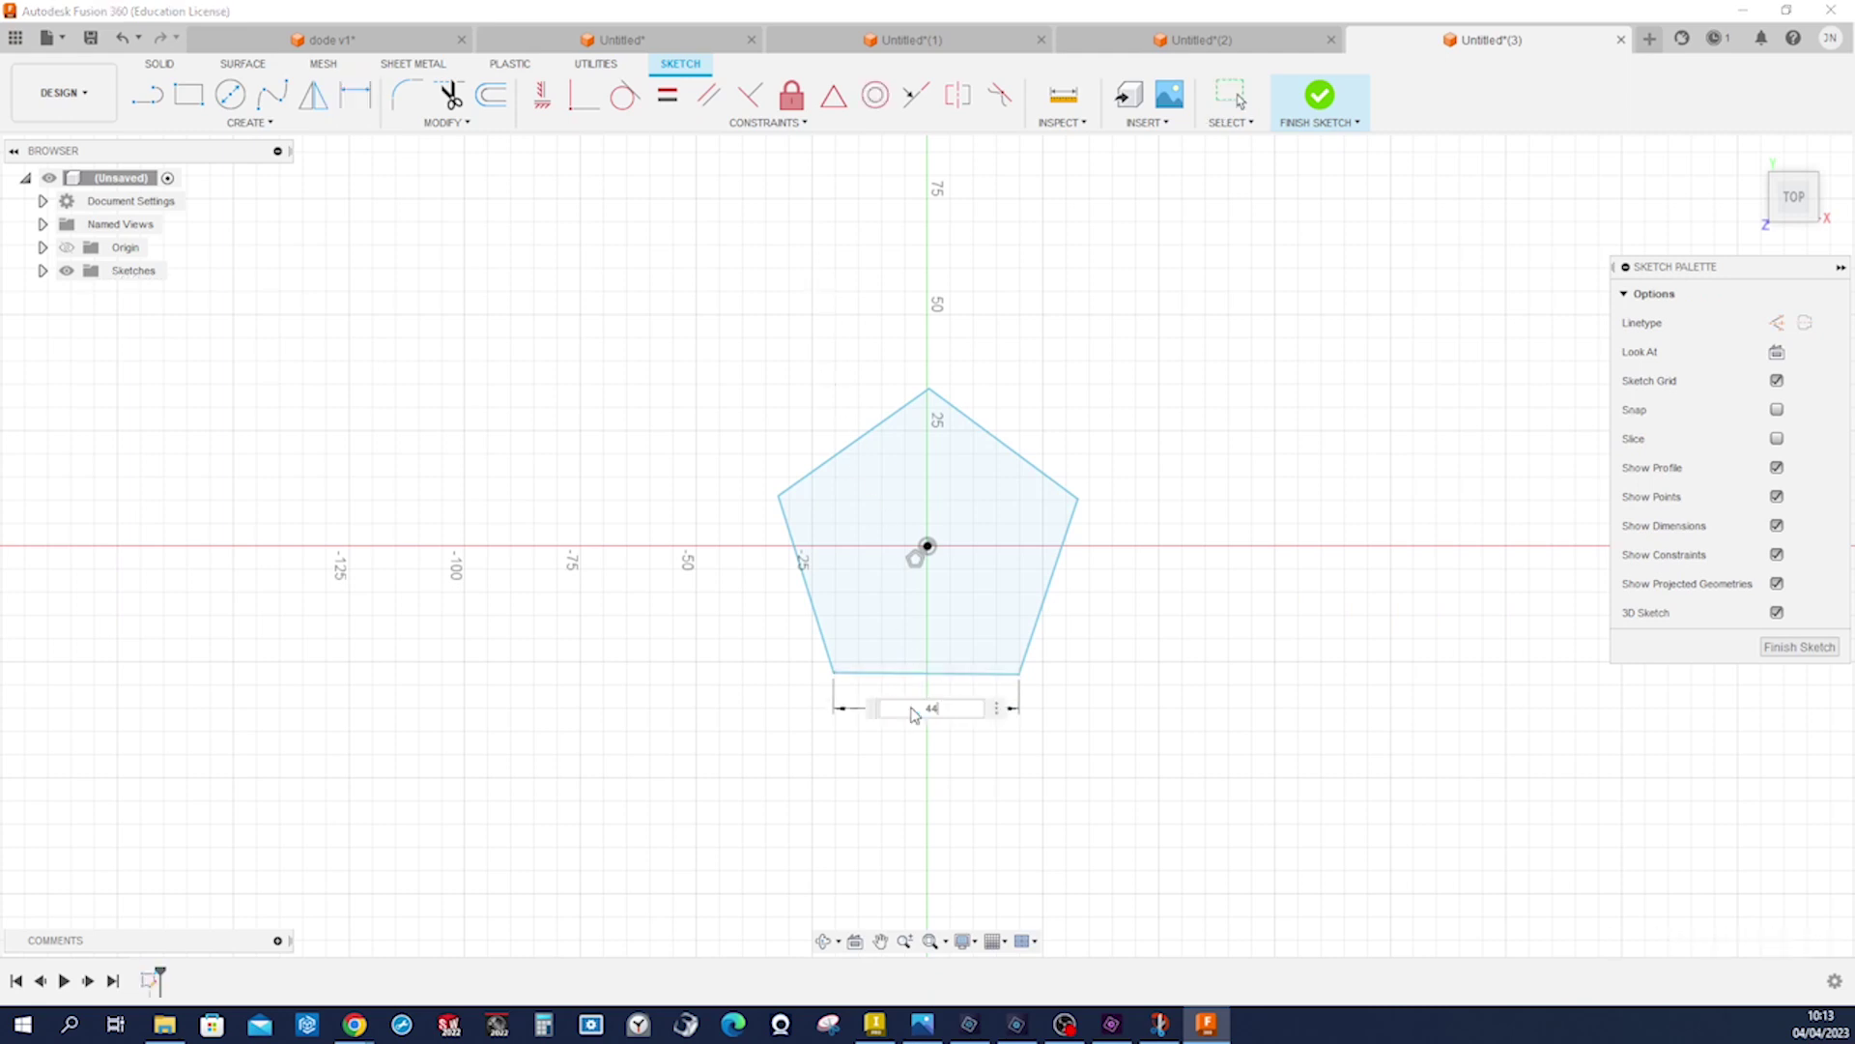
key("Return")
key("Escape")
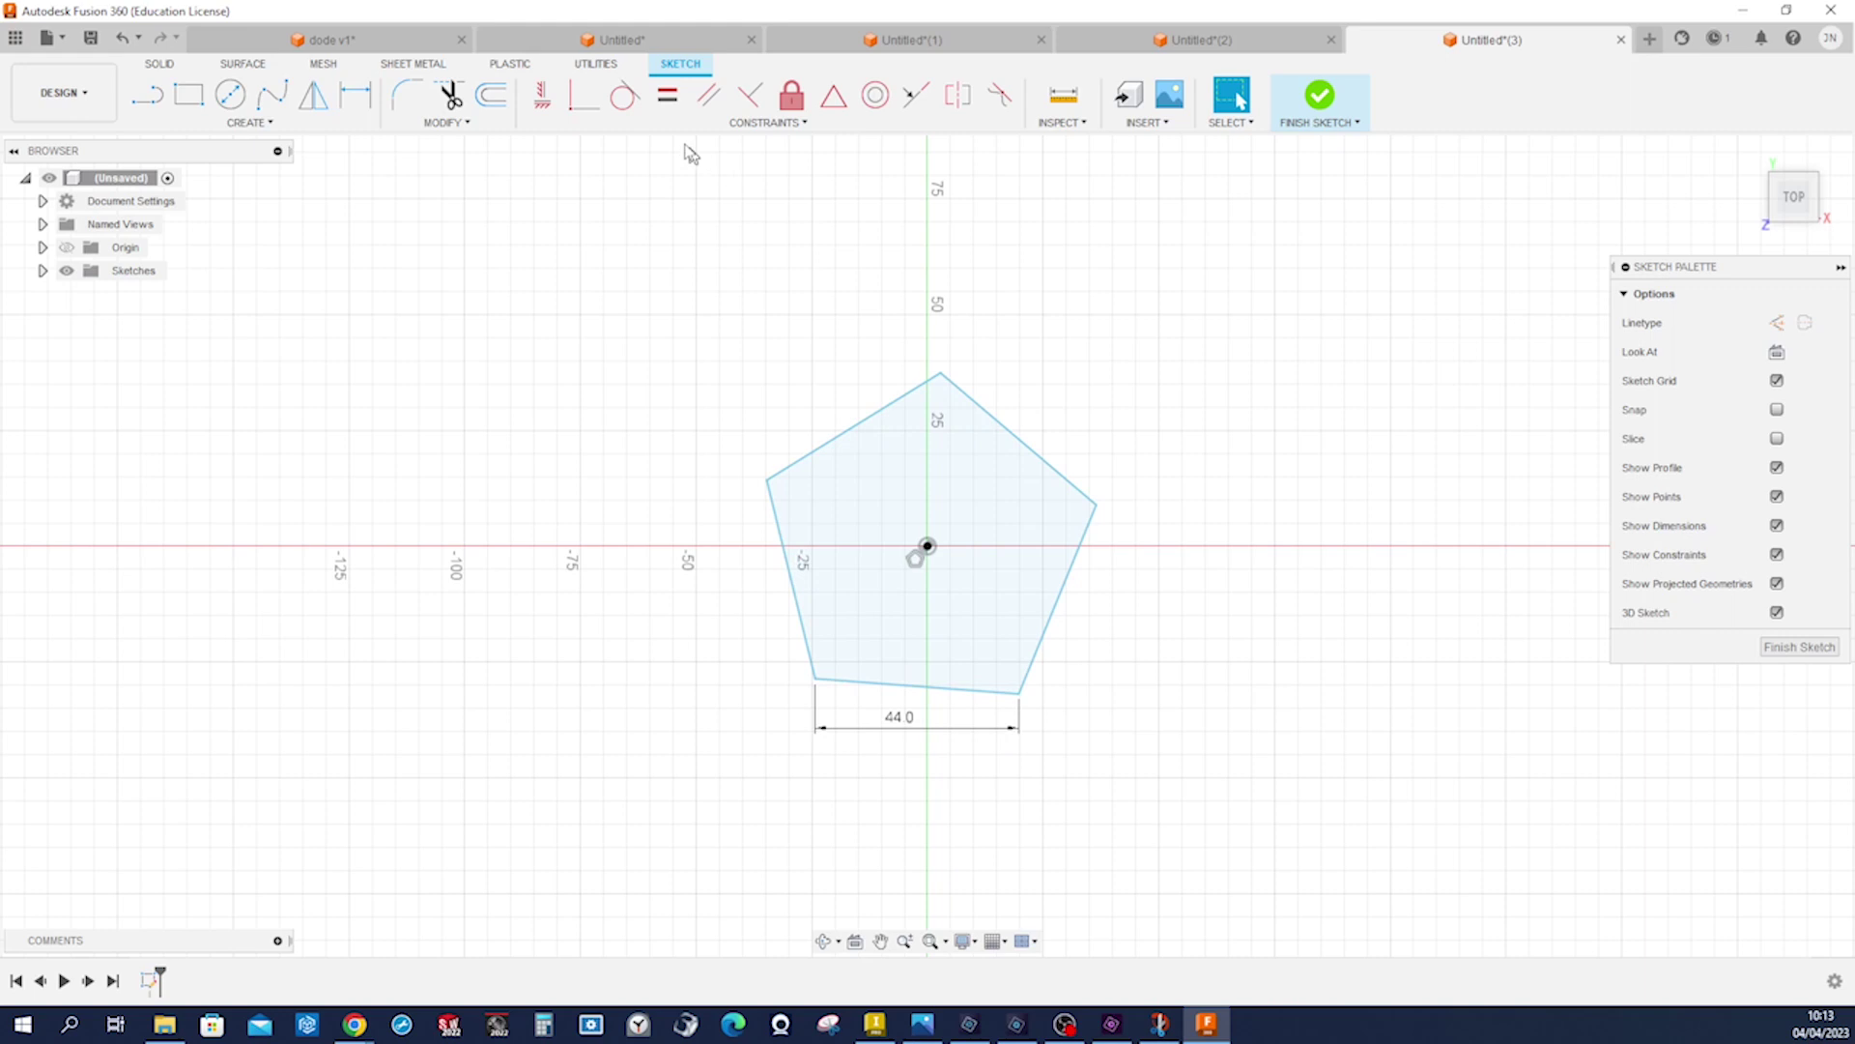
- Constrain the pentagon's bottom edge to be horizontal
left_click(542, 93)
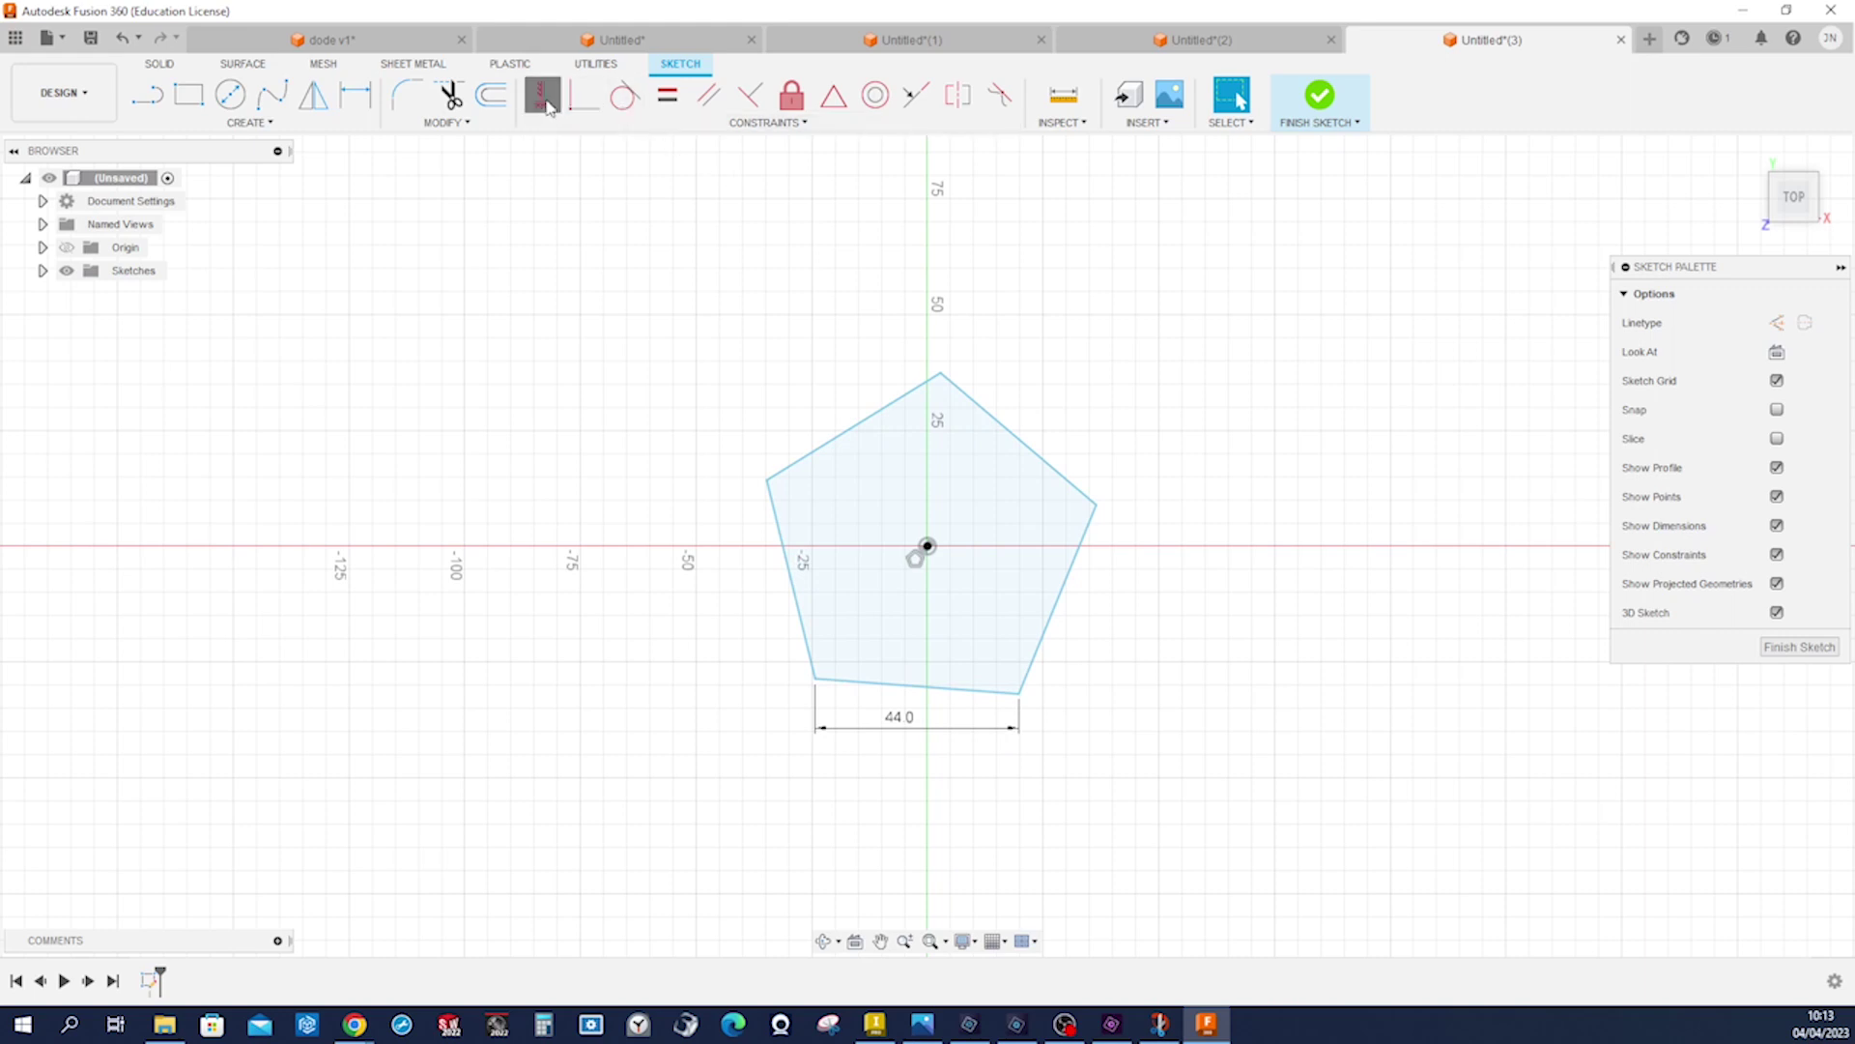
left_click(877, 683)
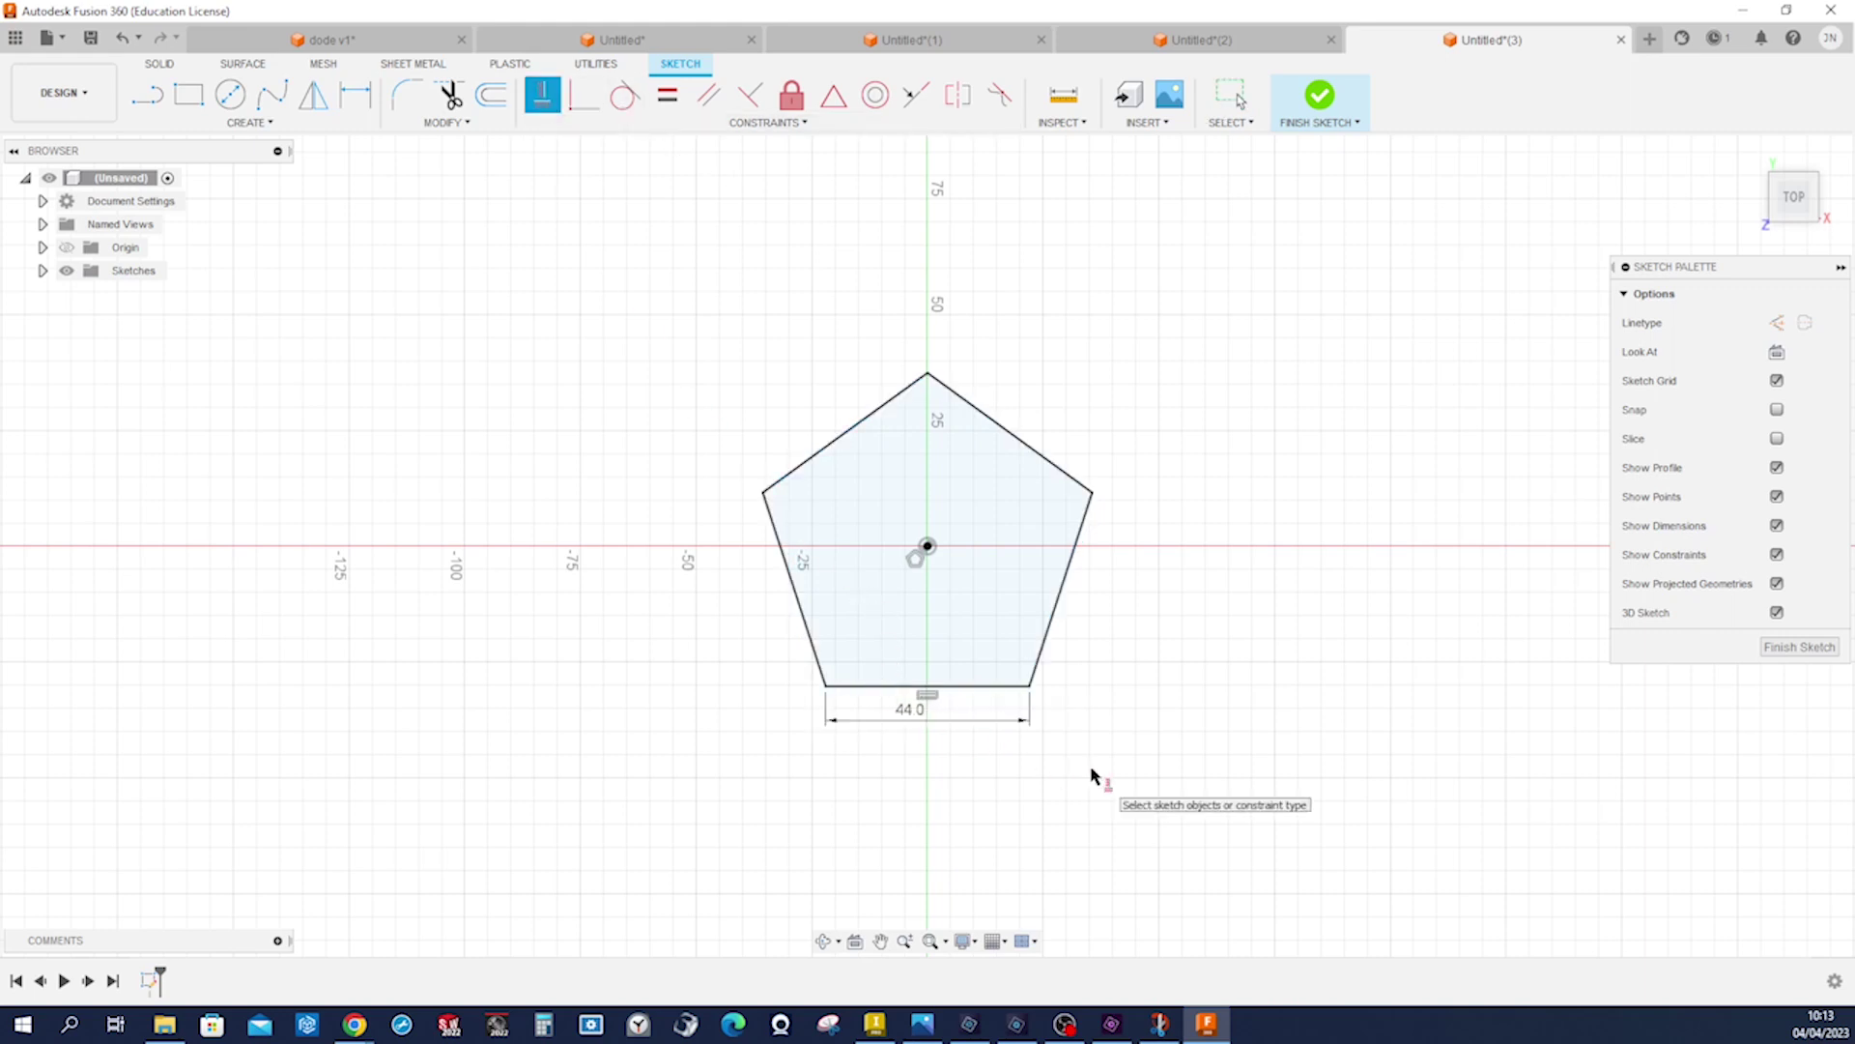
key("Escape")
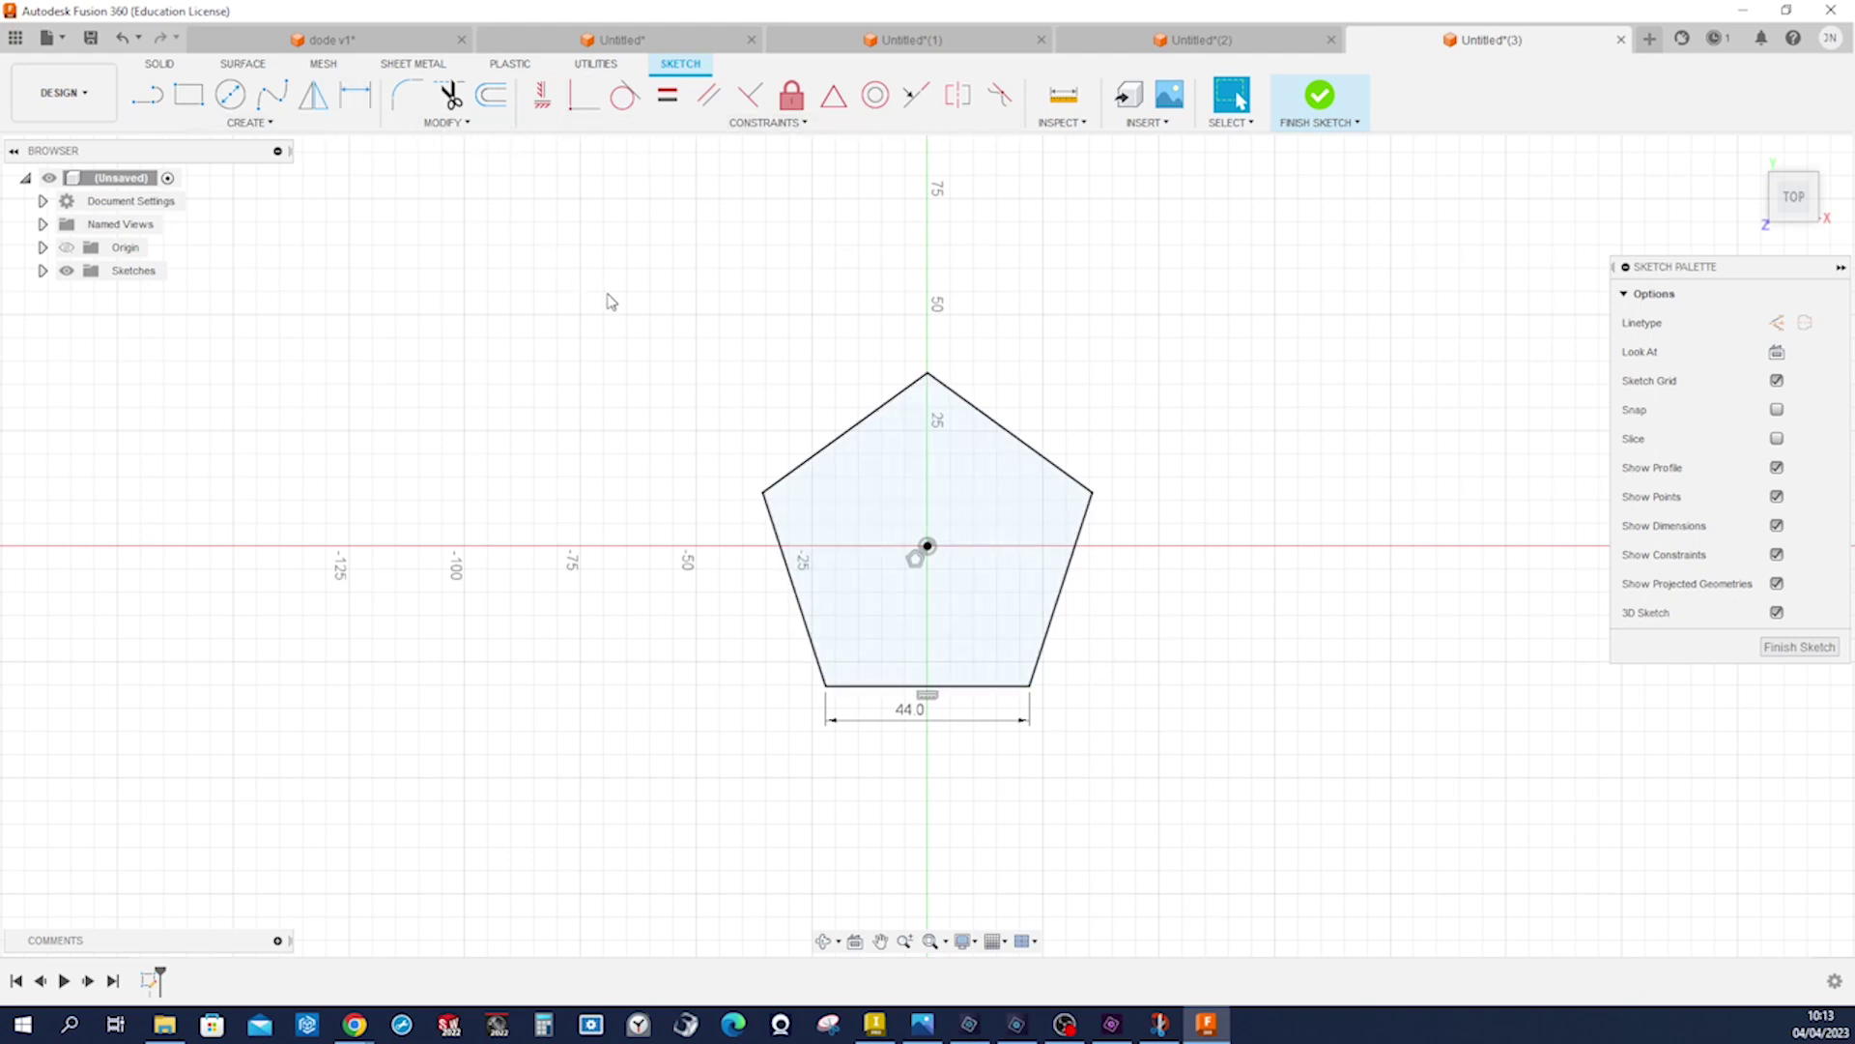
- Draw connected lines from the pentagon's top vertex to its centre and on to the midpoint of the upper-right edge
key("l")
left_click(928, 374)
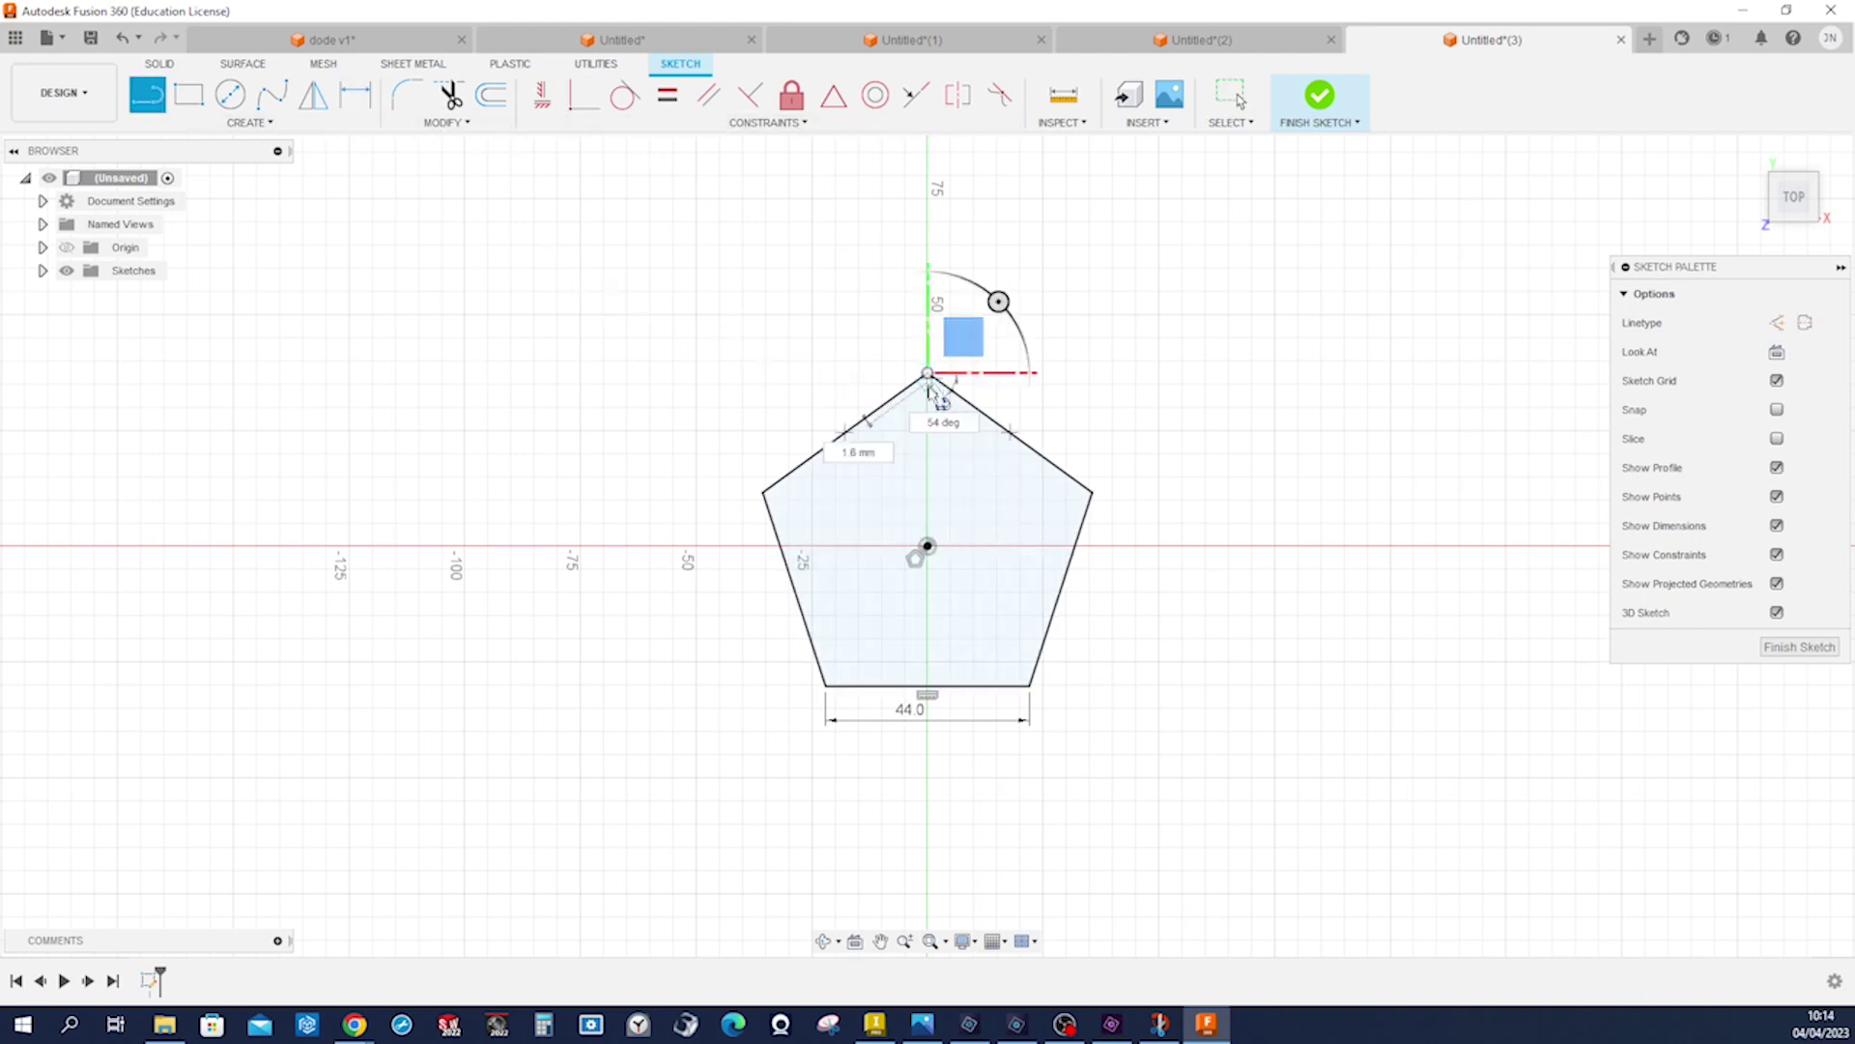
left_click(928, 546)
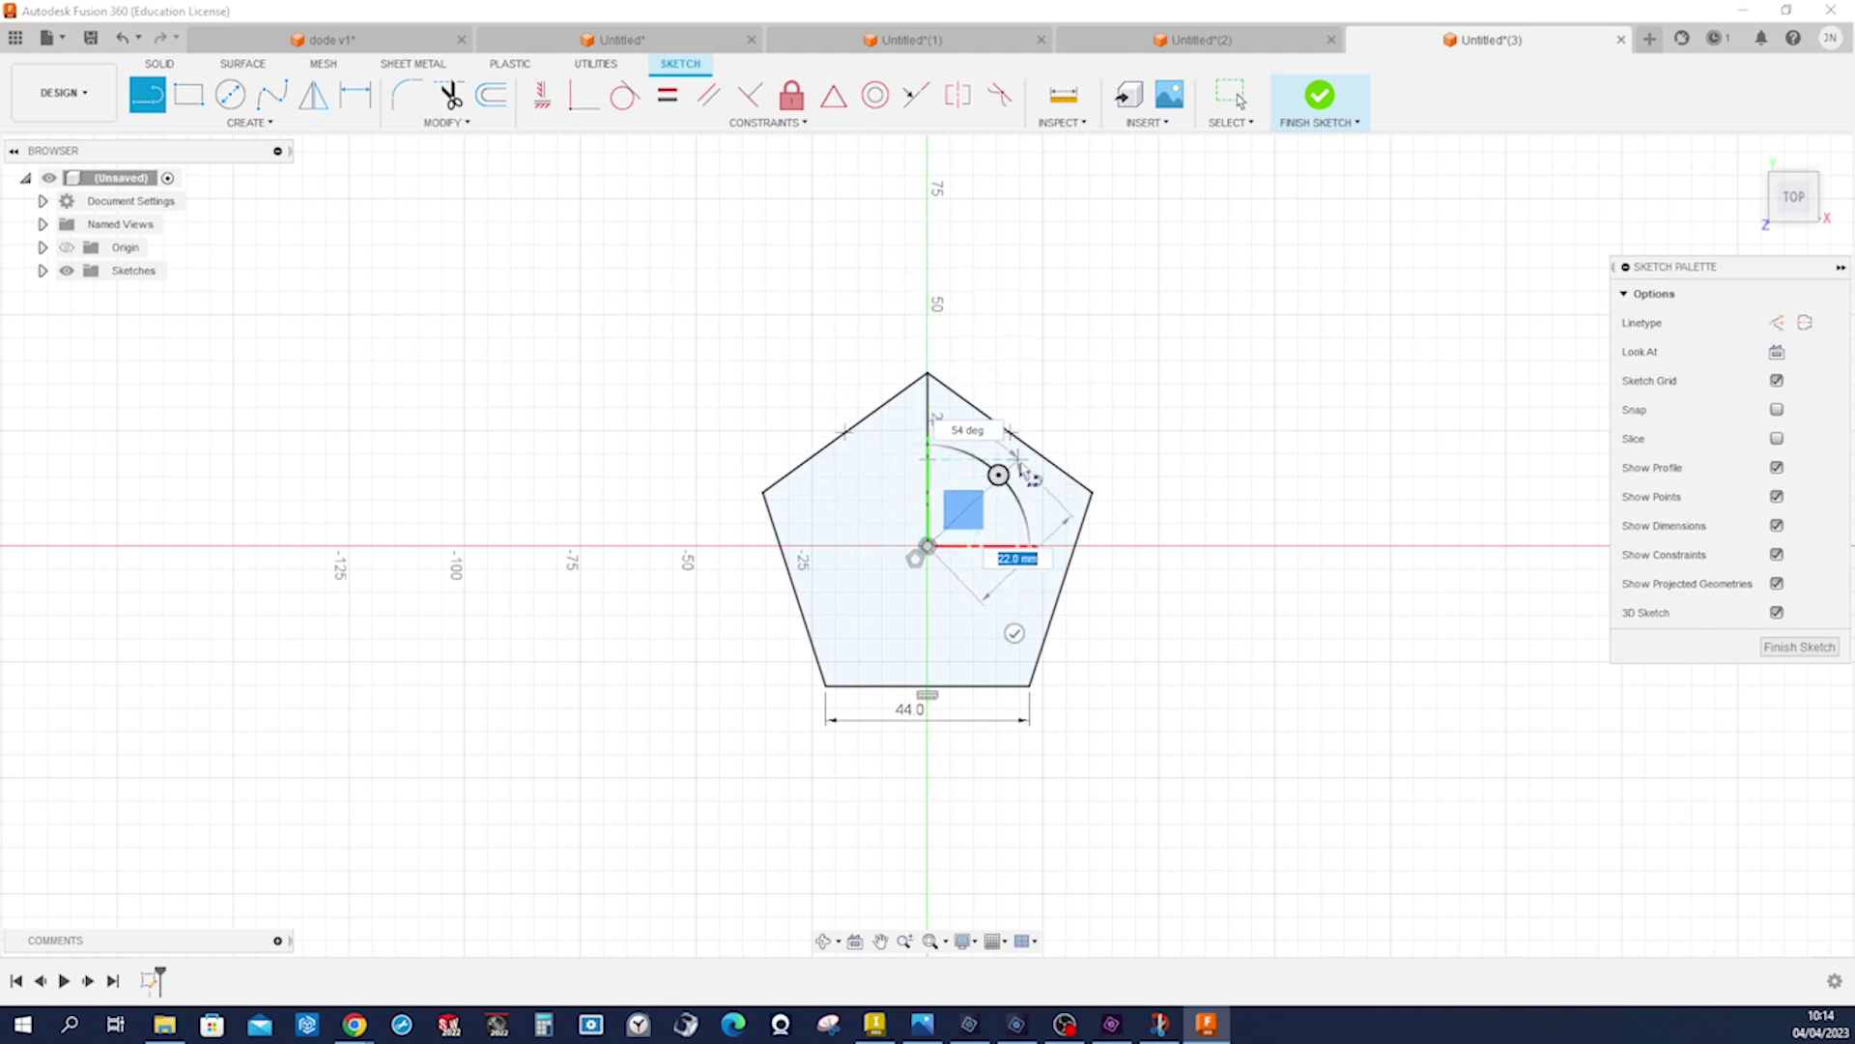
left_click(1010, 433)
key("Escape")
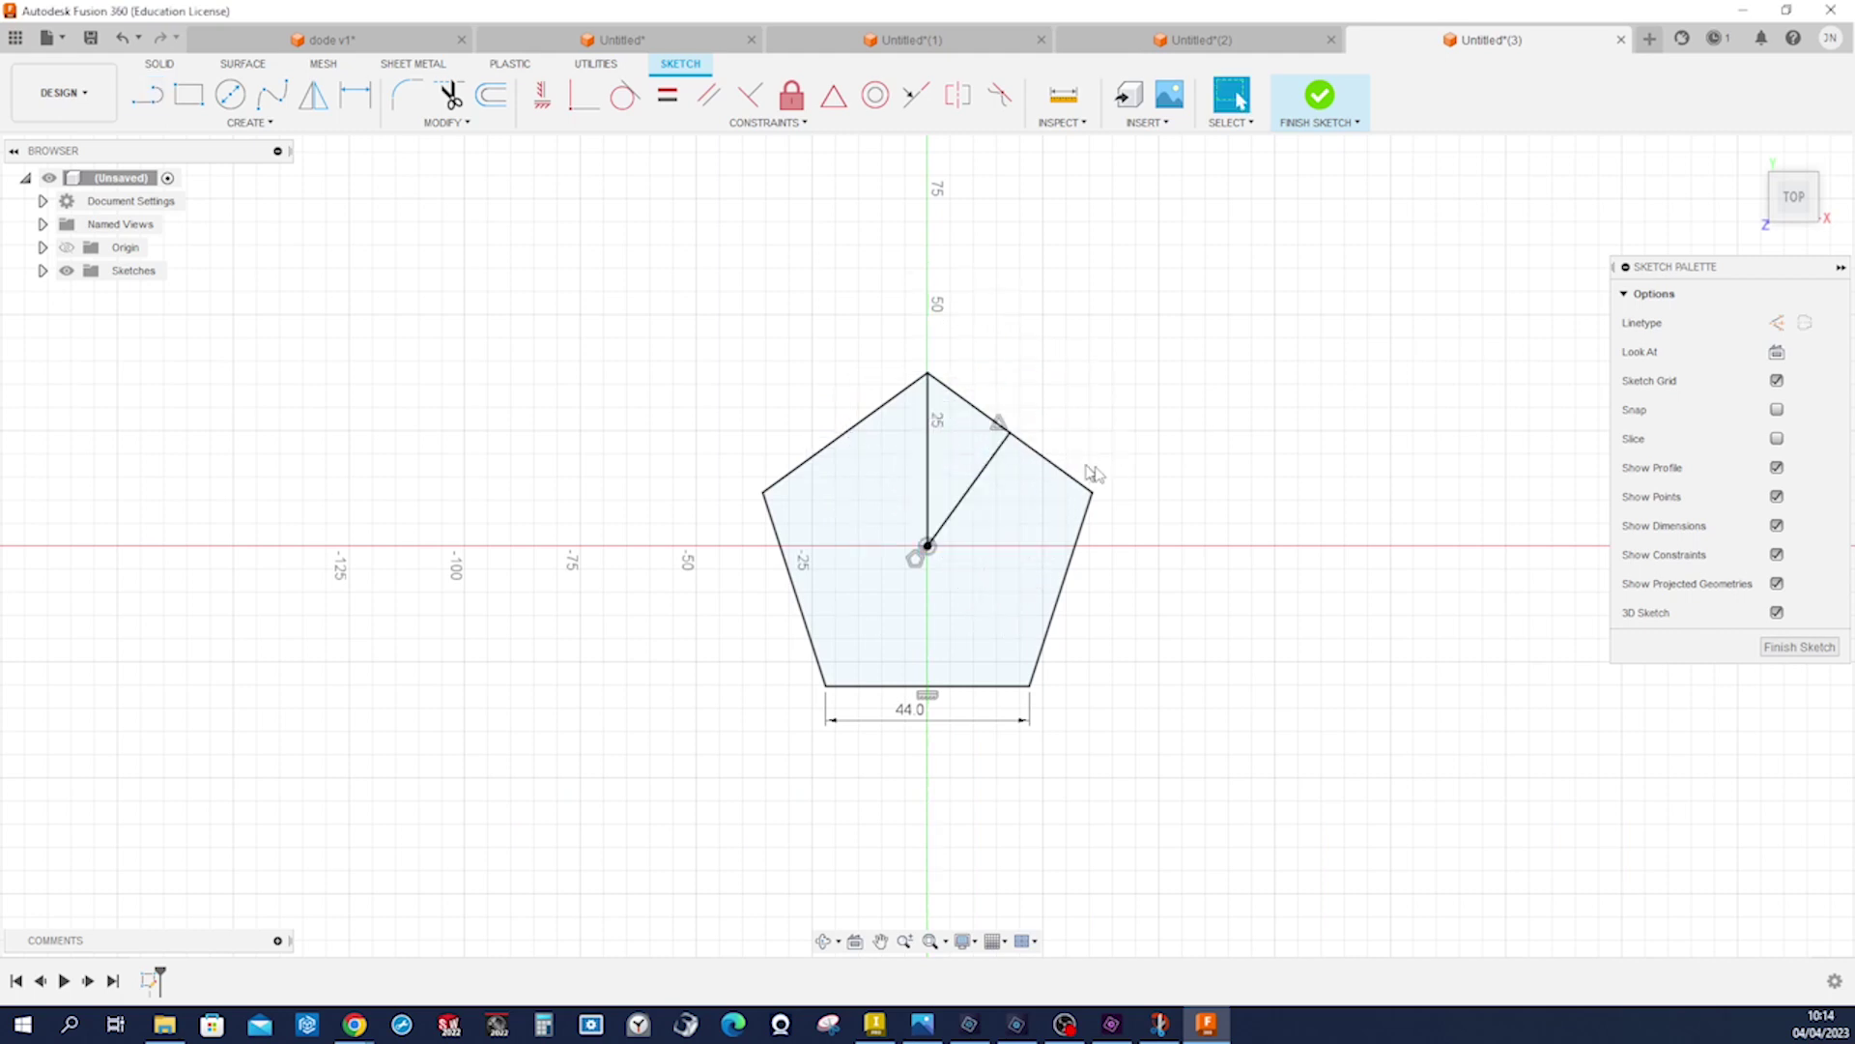
- Add a driven angle dimension between the two lines meeting at the pentagon's centre, and finish the sketch
key("d")
left_click(953, 514)
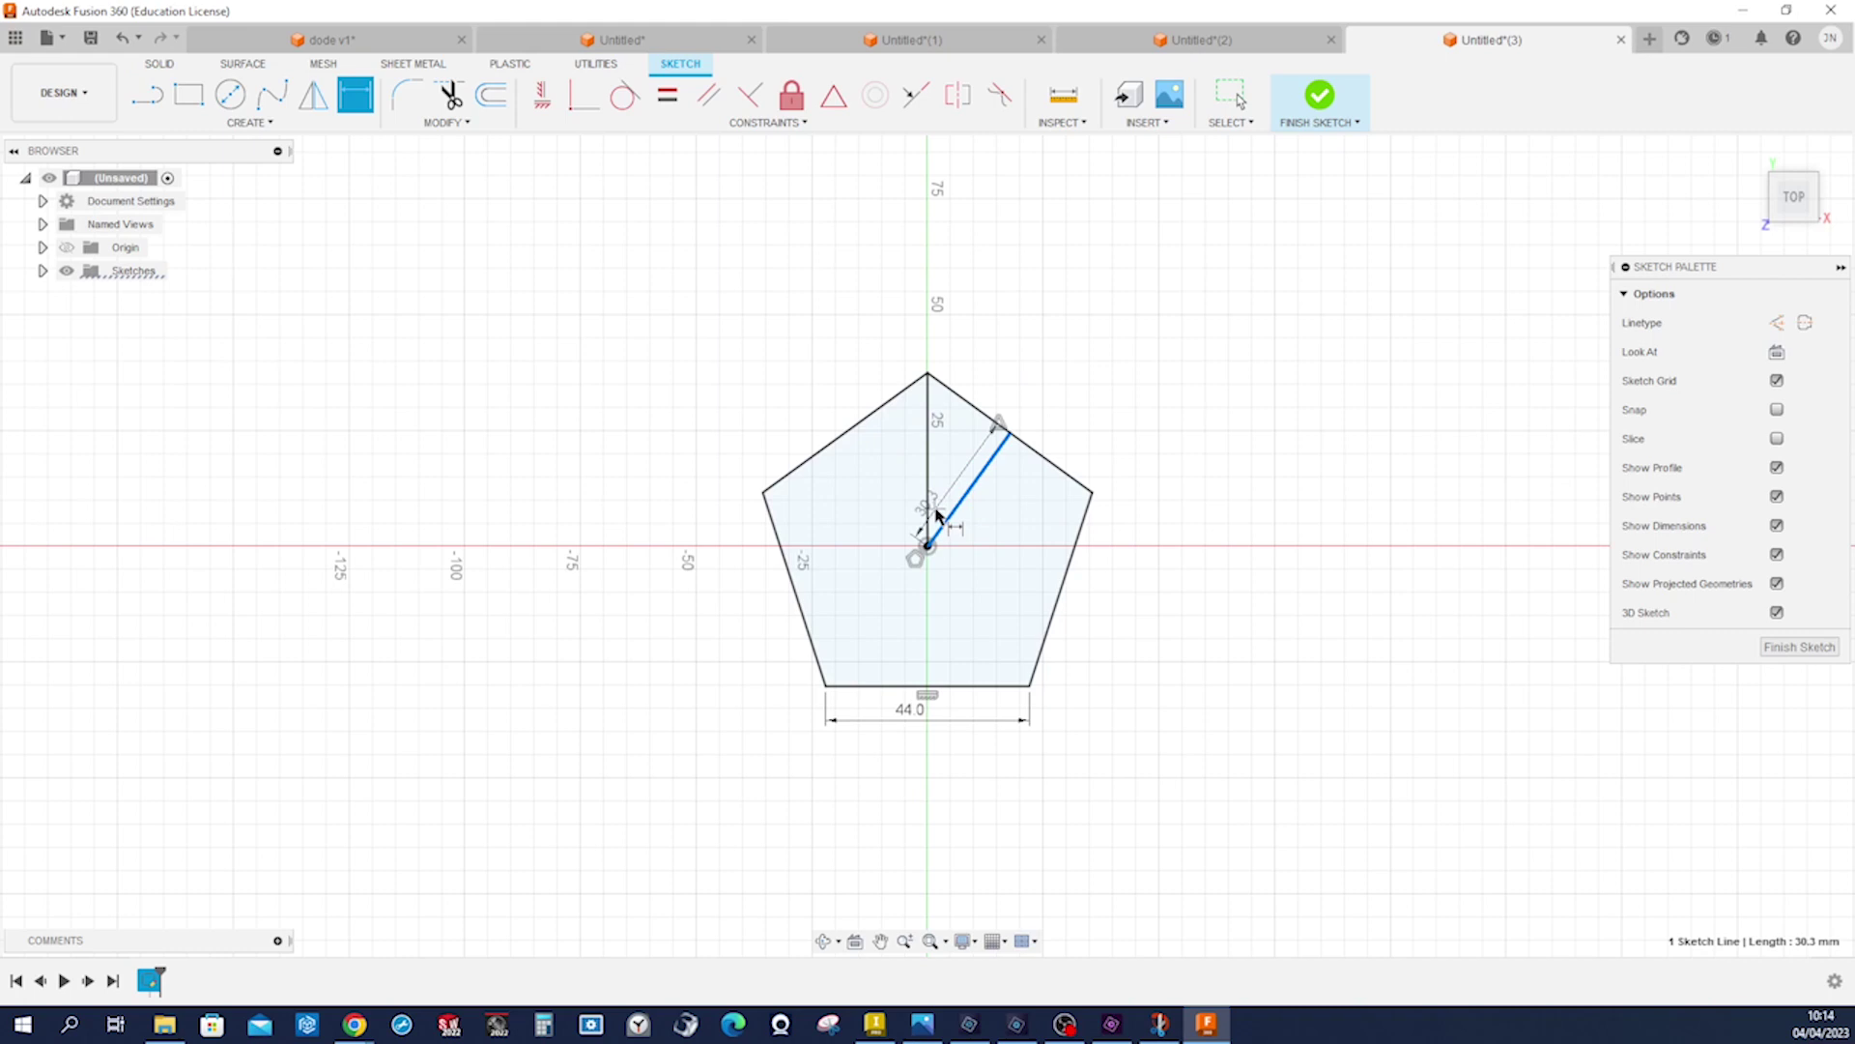
left_click(929, 504)
left_click(987, 337)
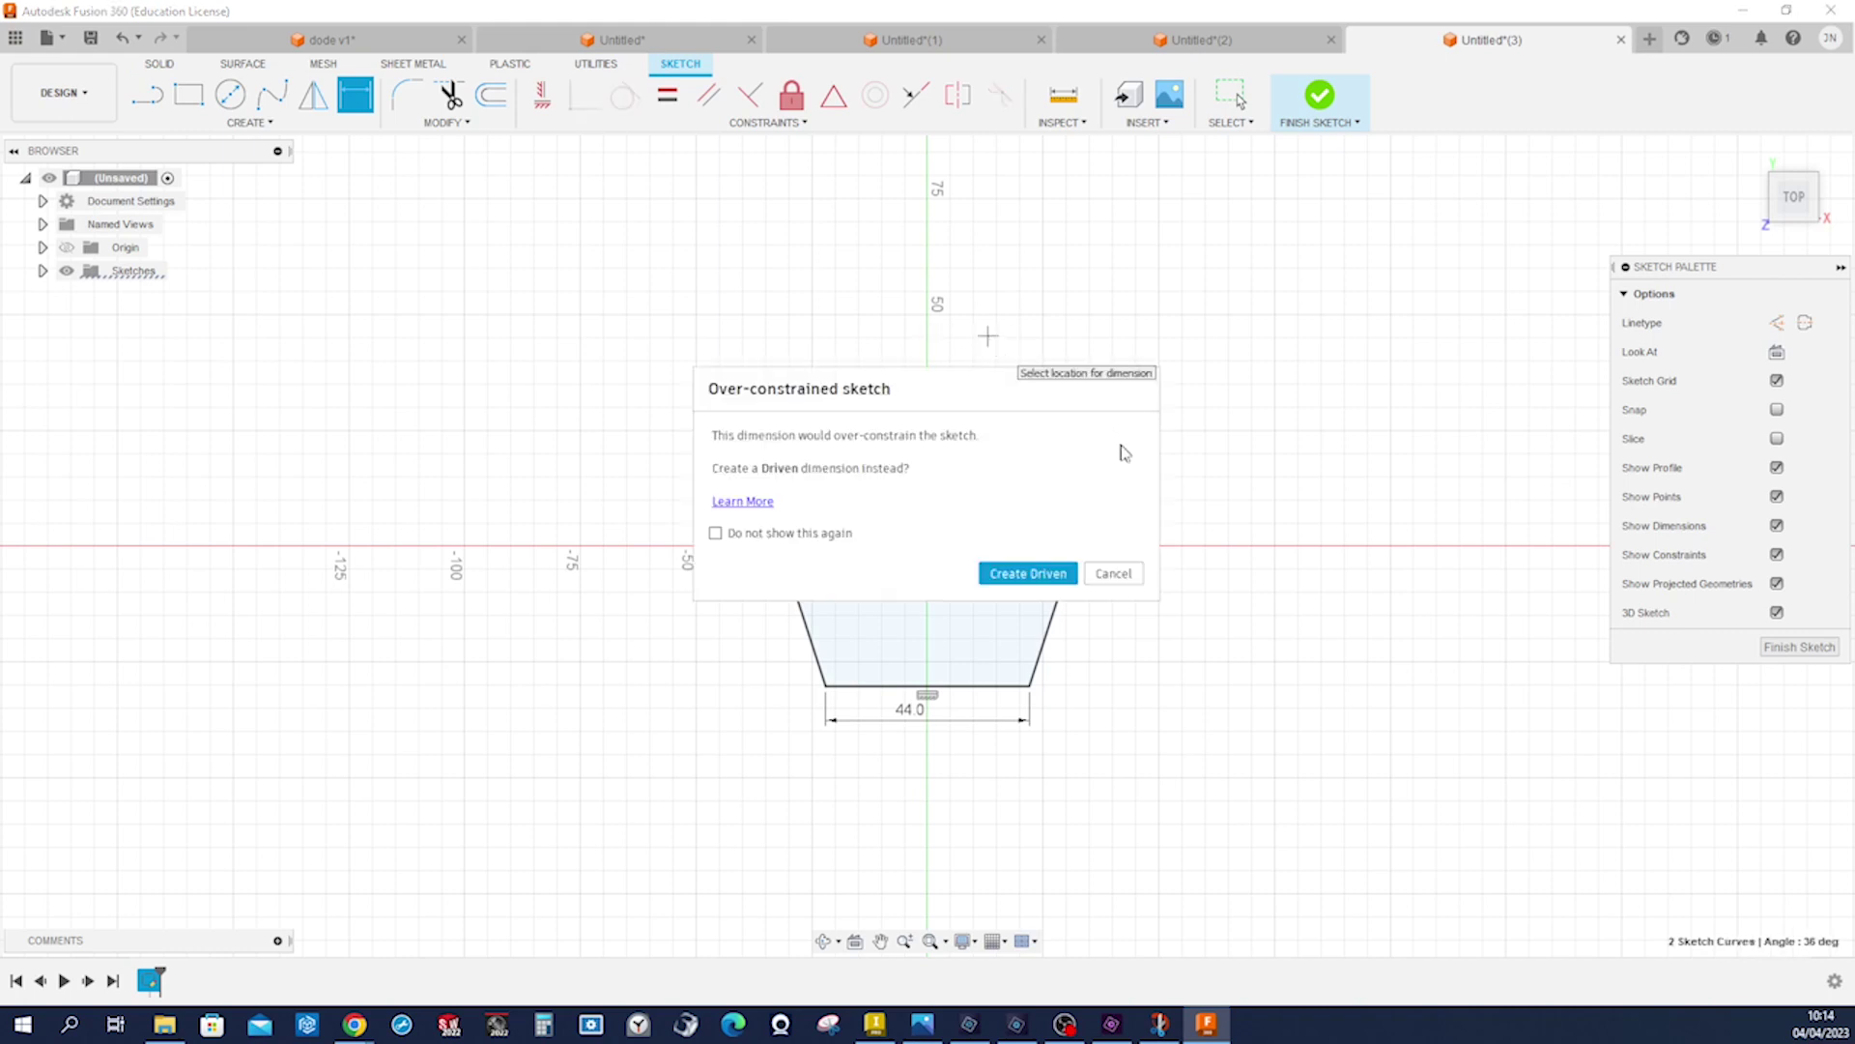
left_click(1052, 570)
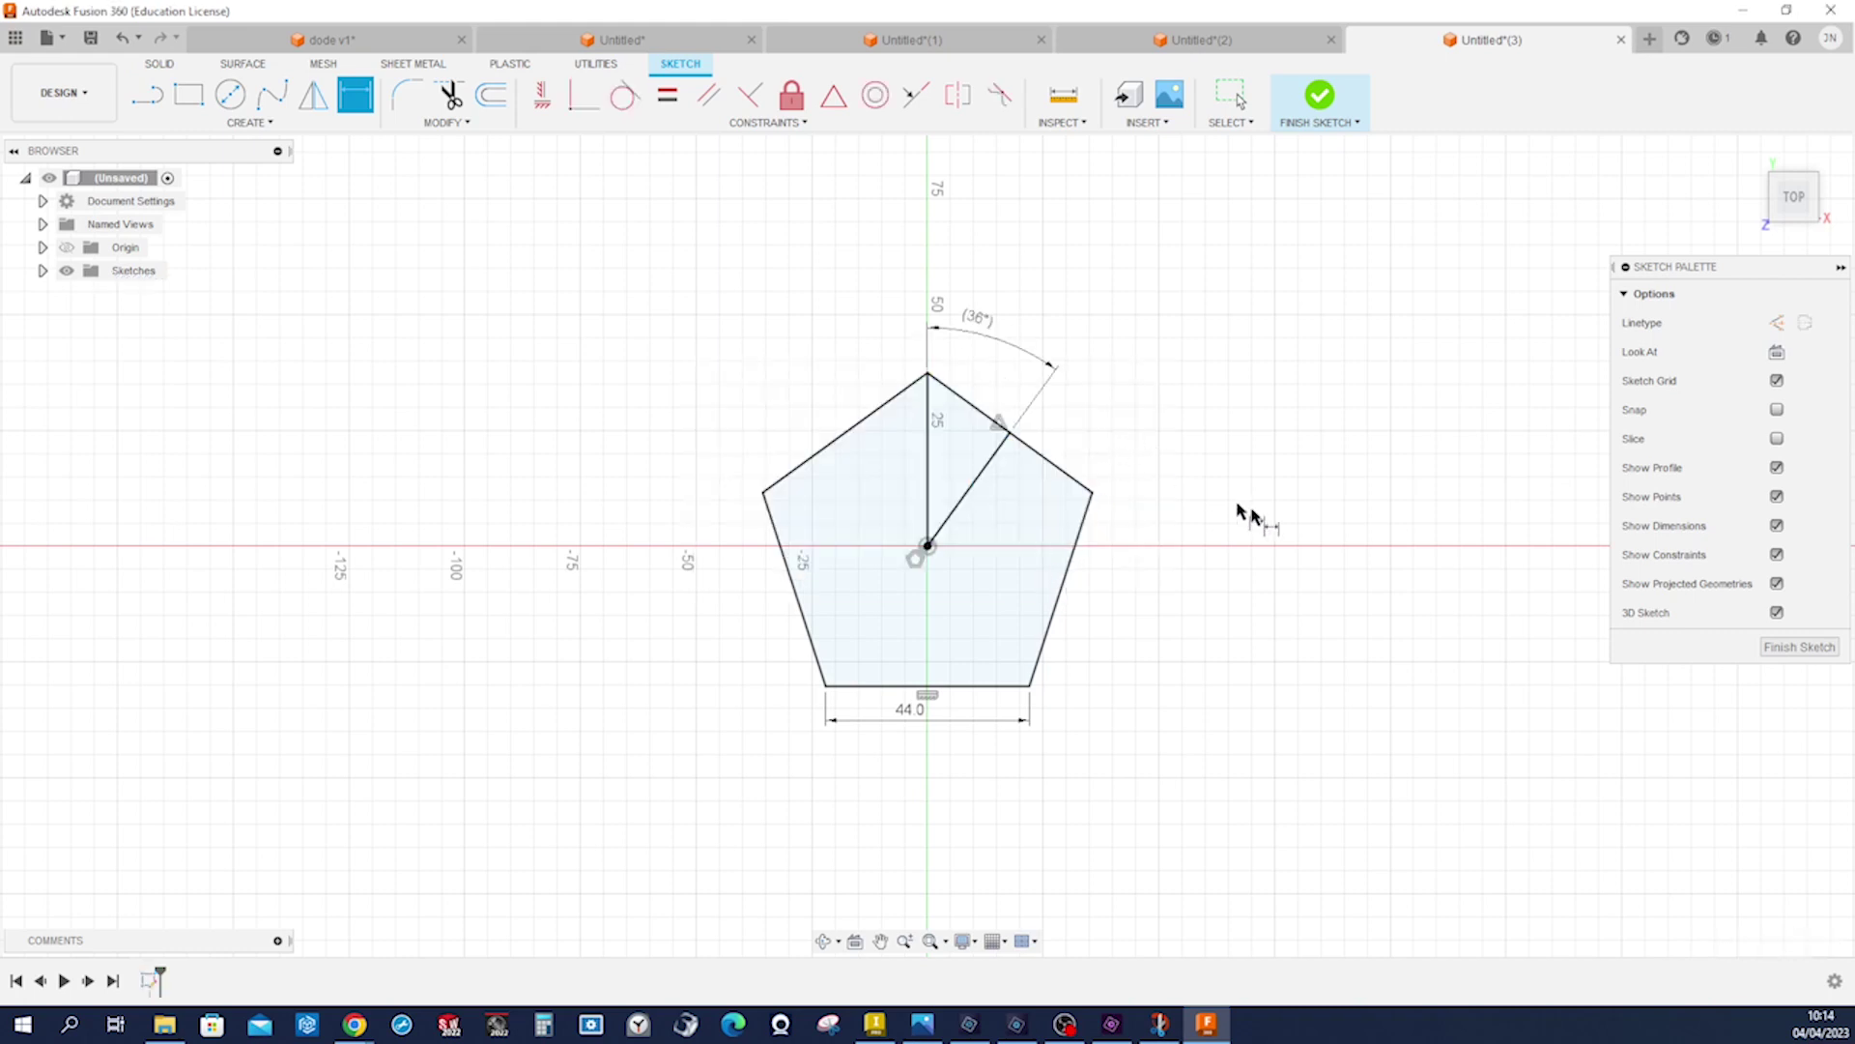
left_click(1797, 647)
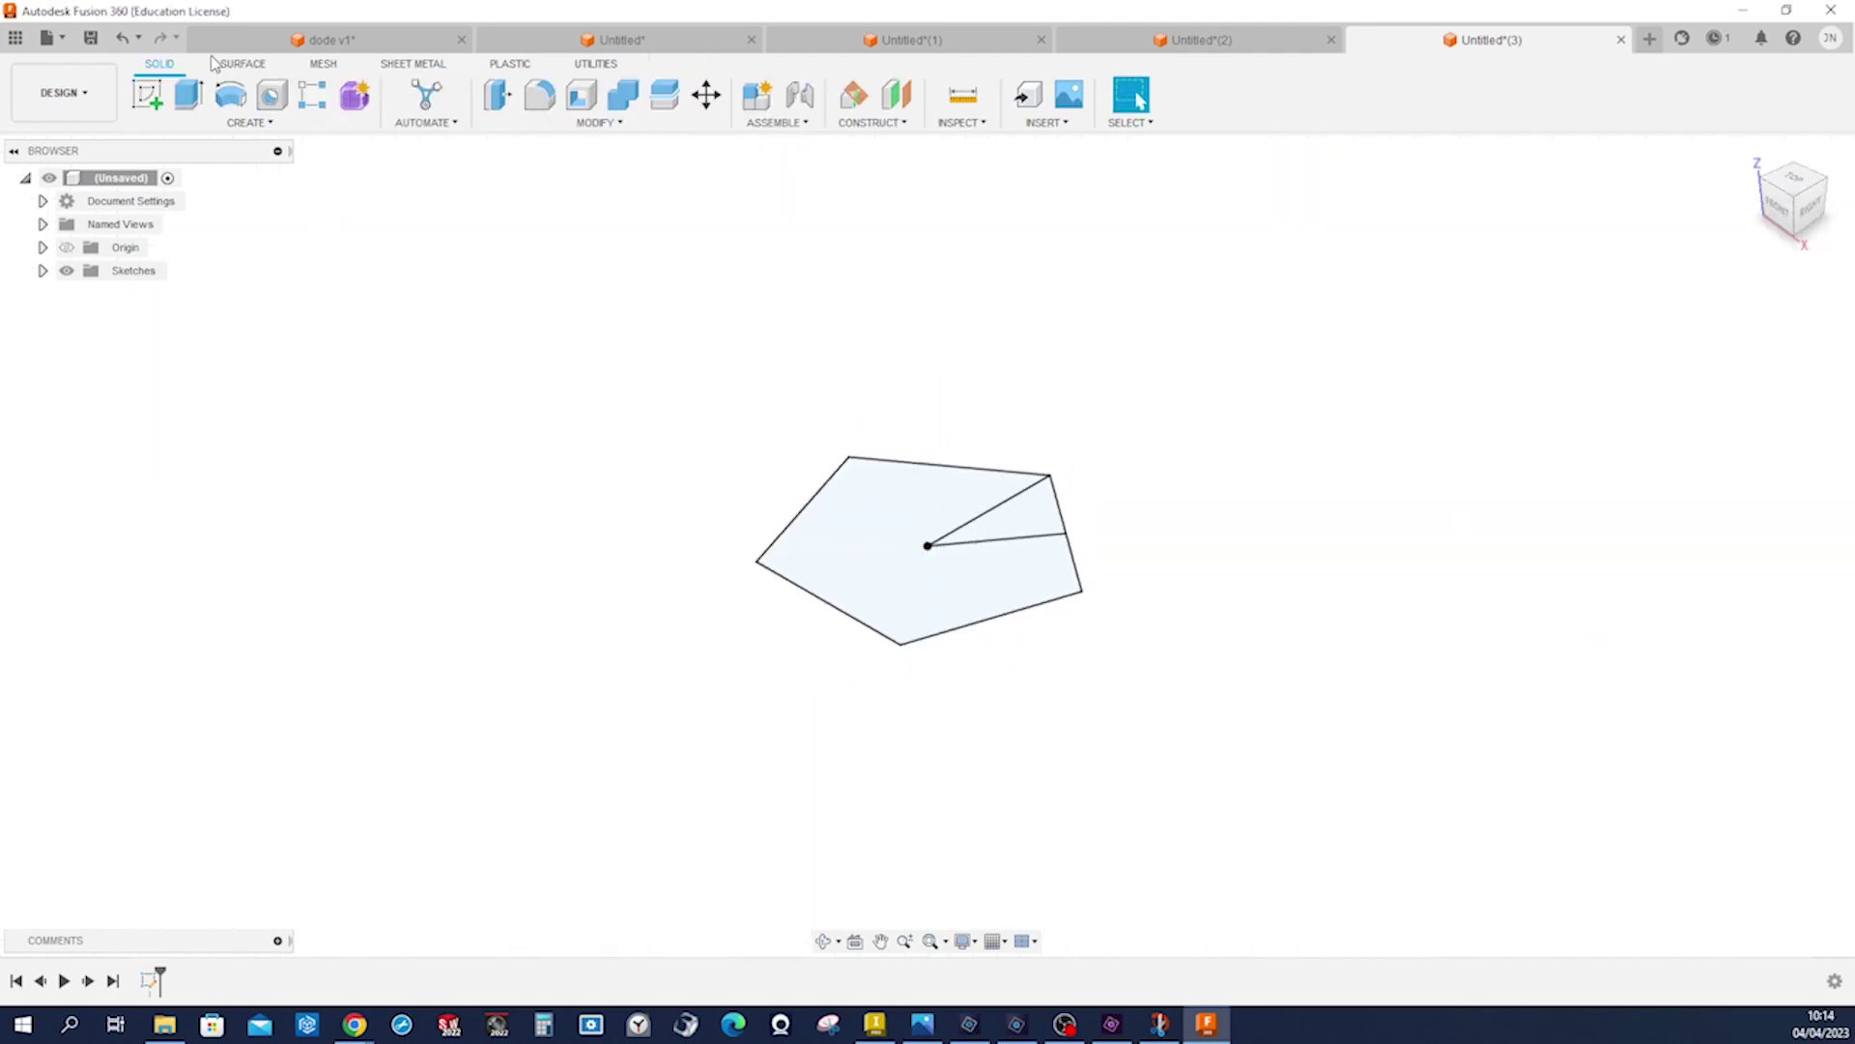
- Revolve the pentagon's upper-left edge 360 degrees around its upper-right edge as a new surface body
left_click(240, 67)
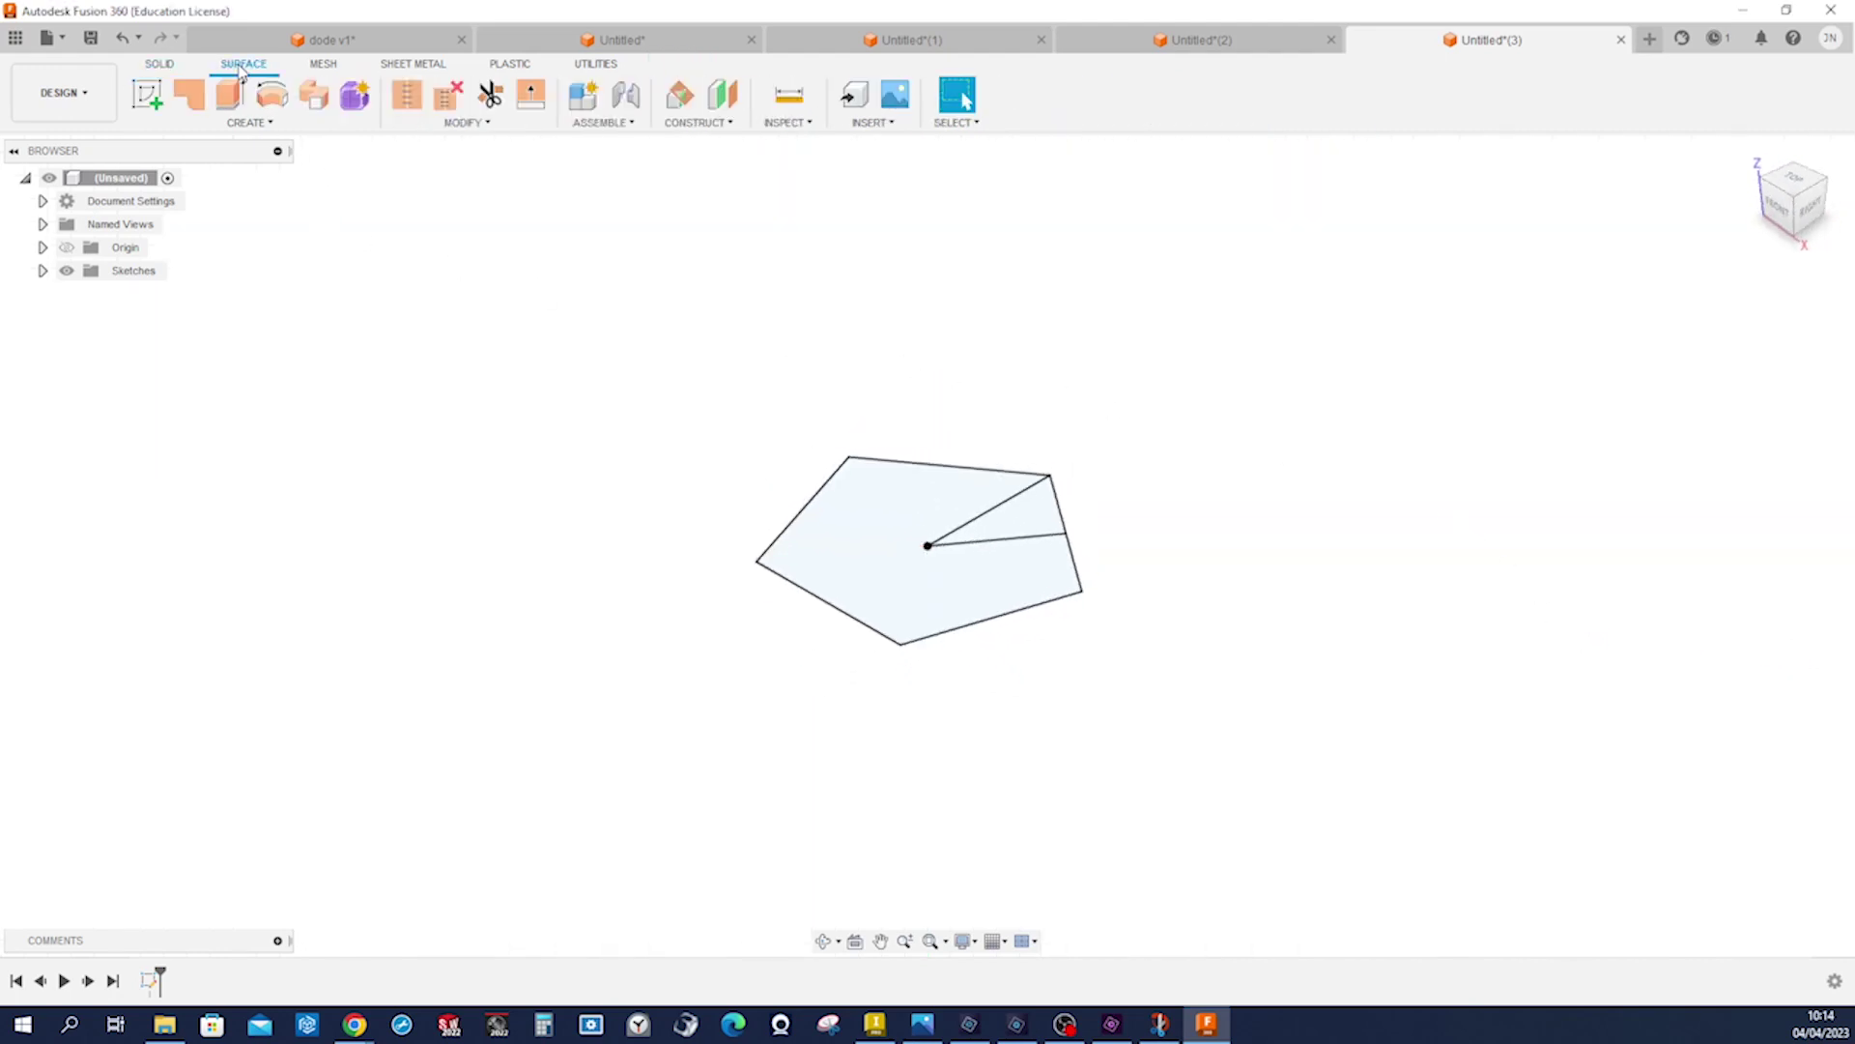
left_click(270, 95)
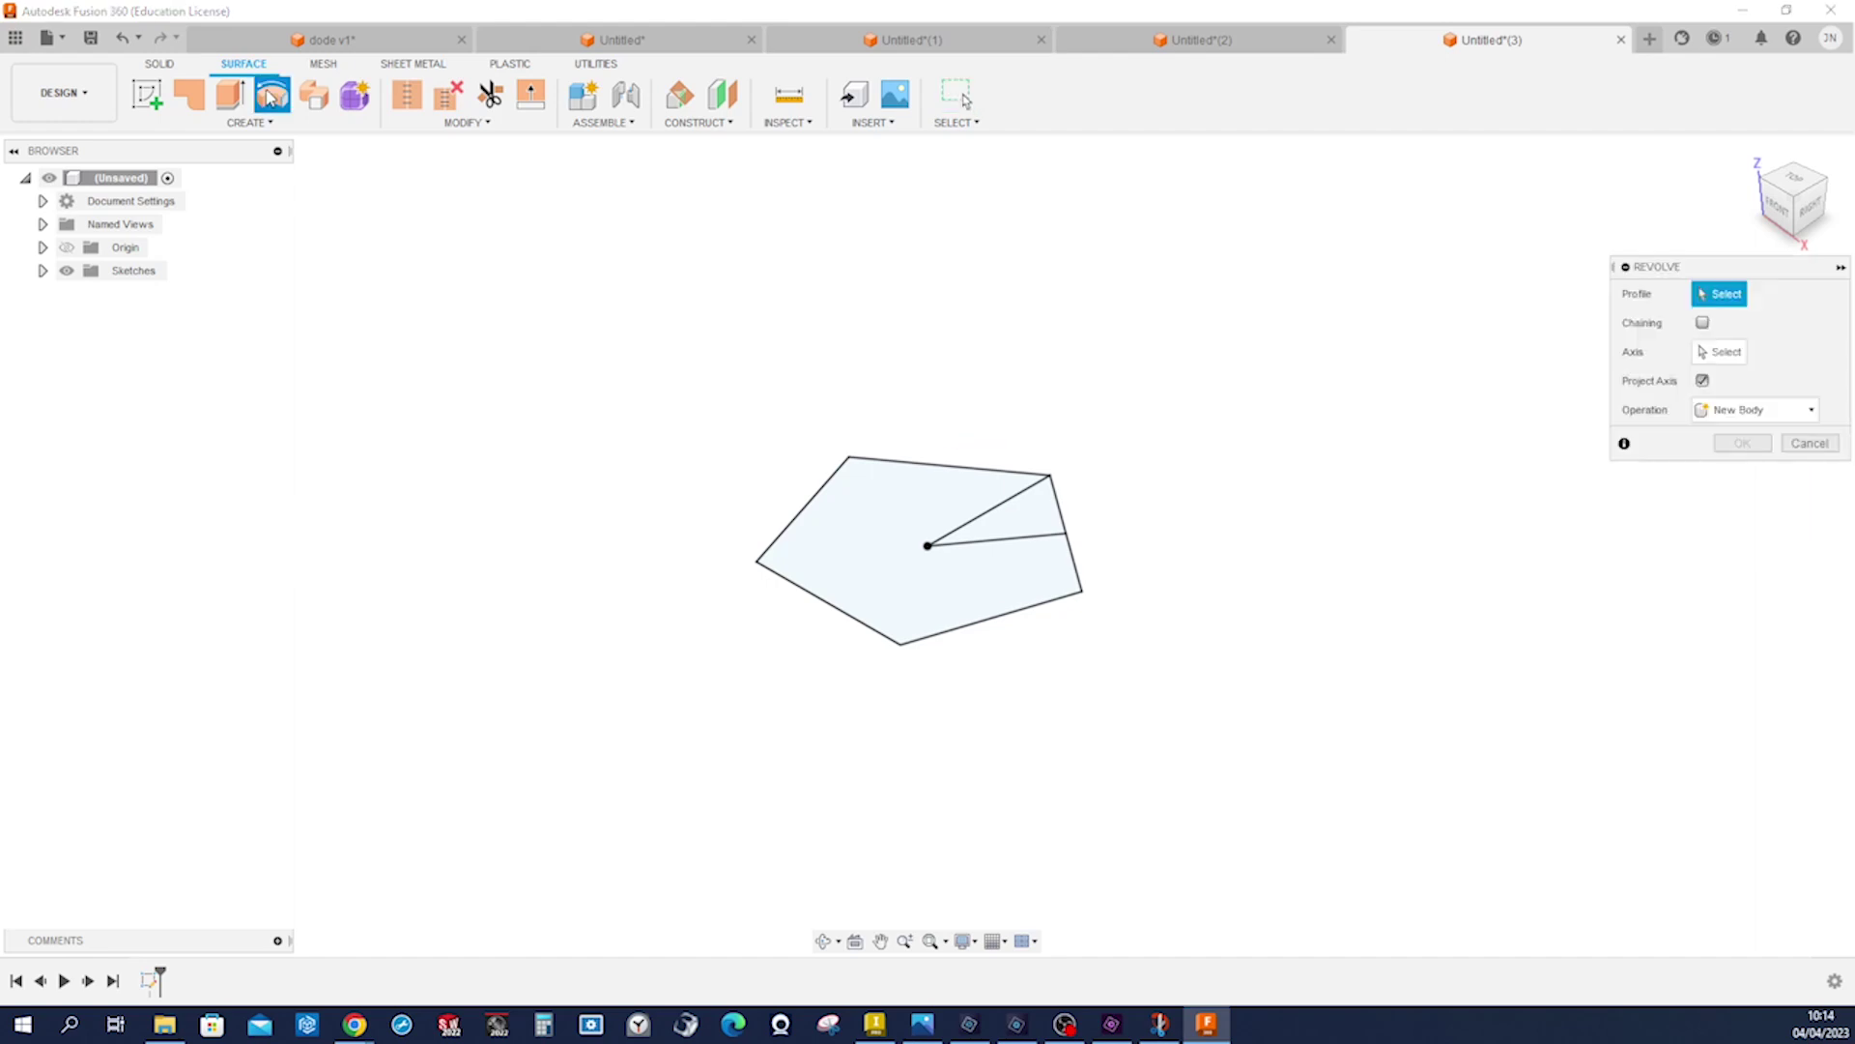
left_click(1017, 474)
left_click(1706, 354)
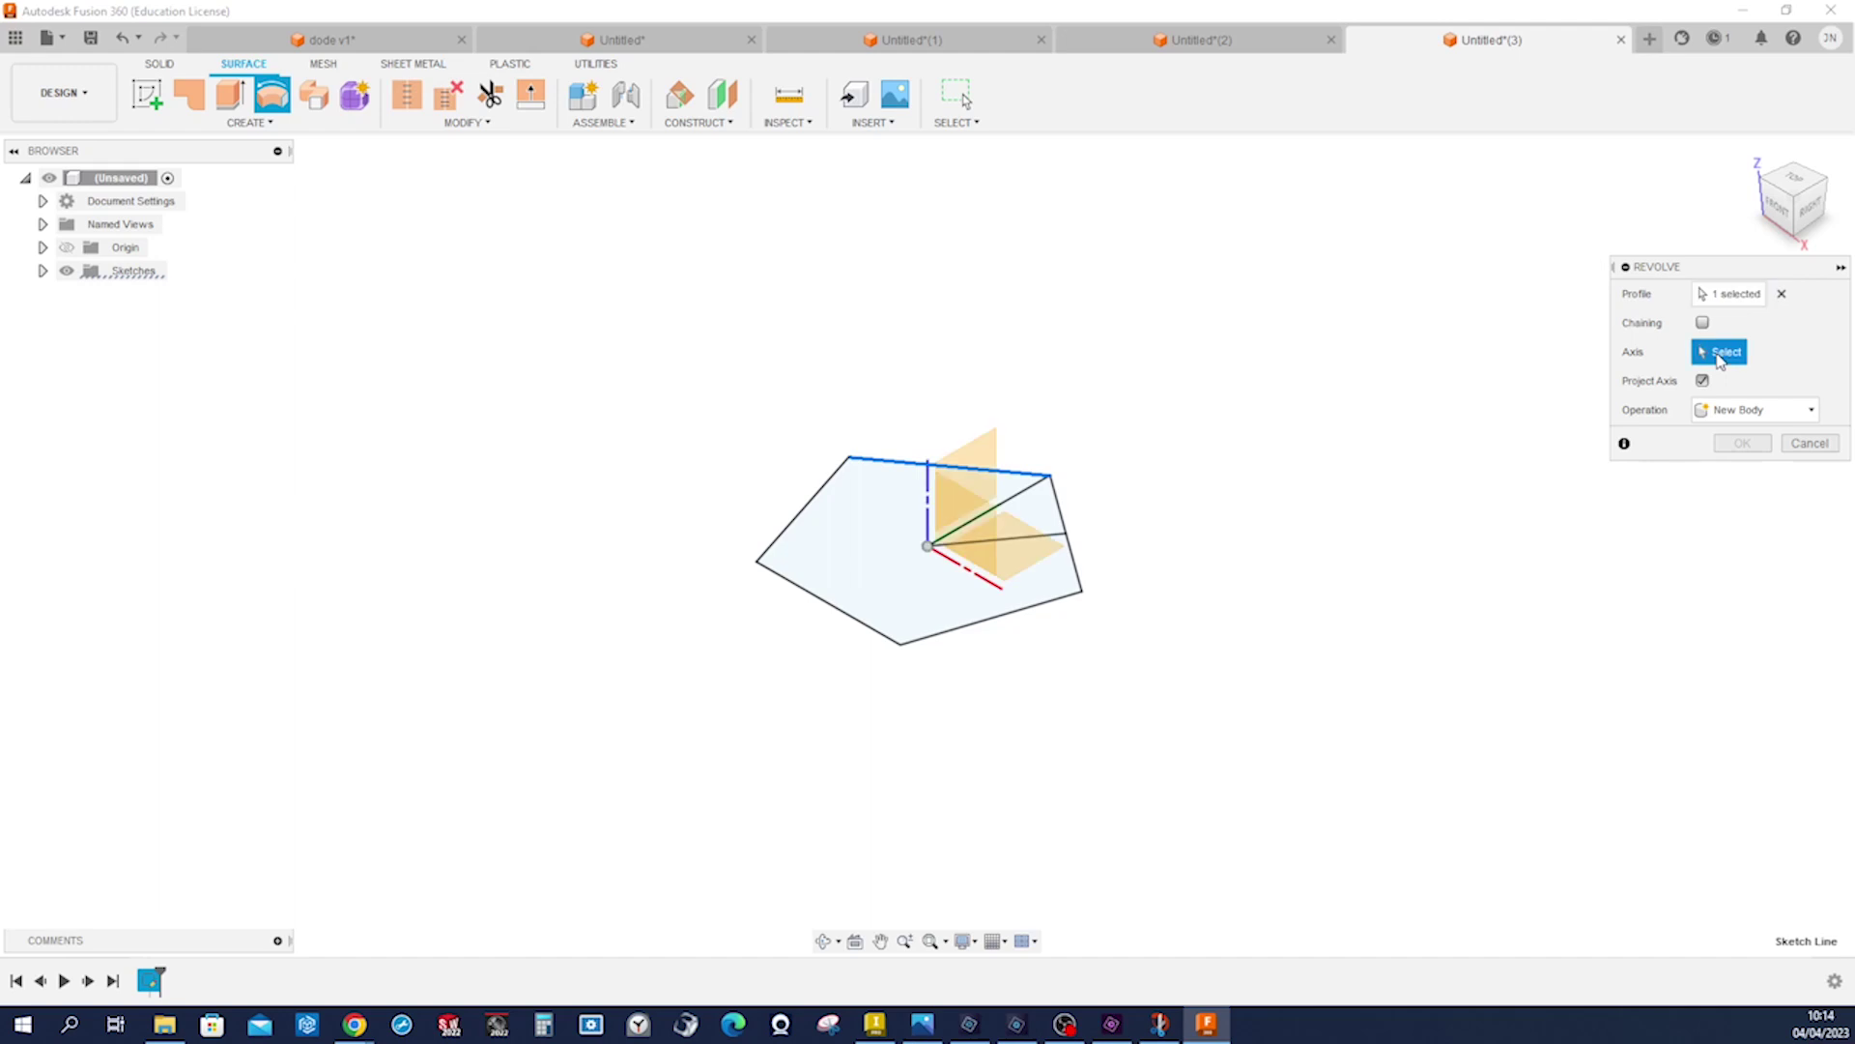
left_click(1081, 587)
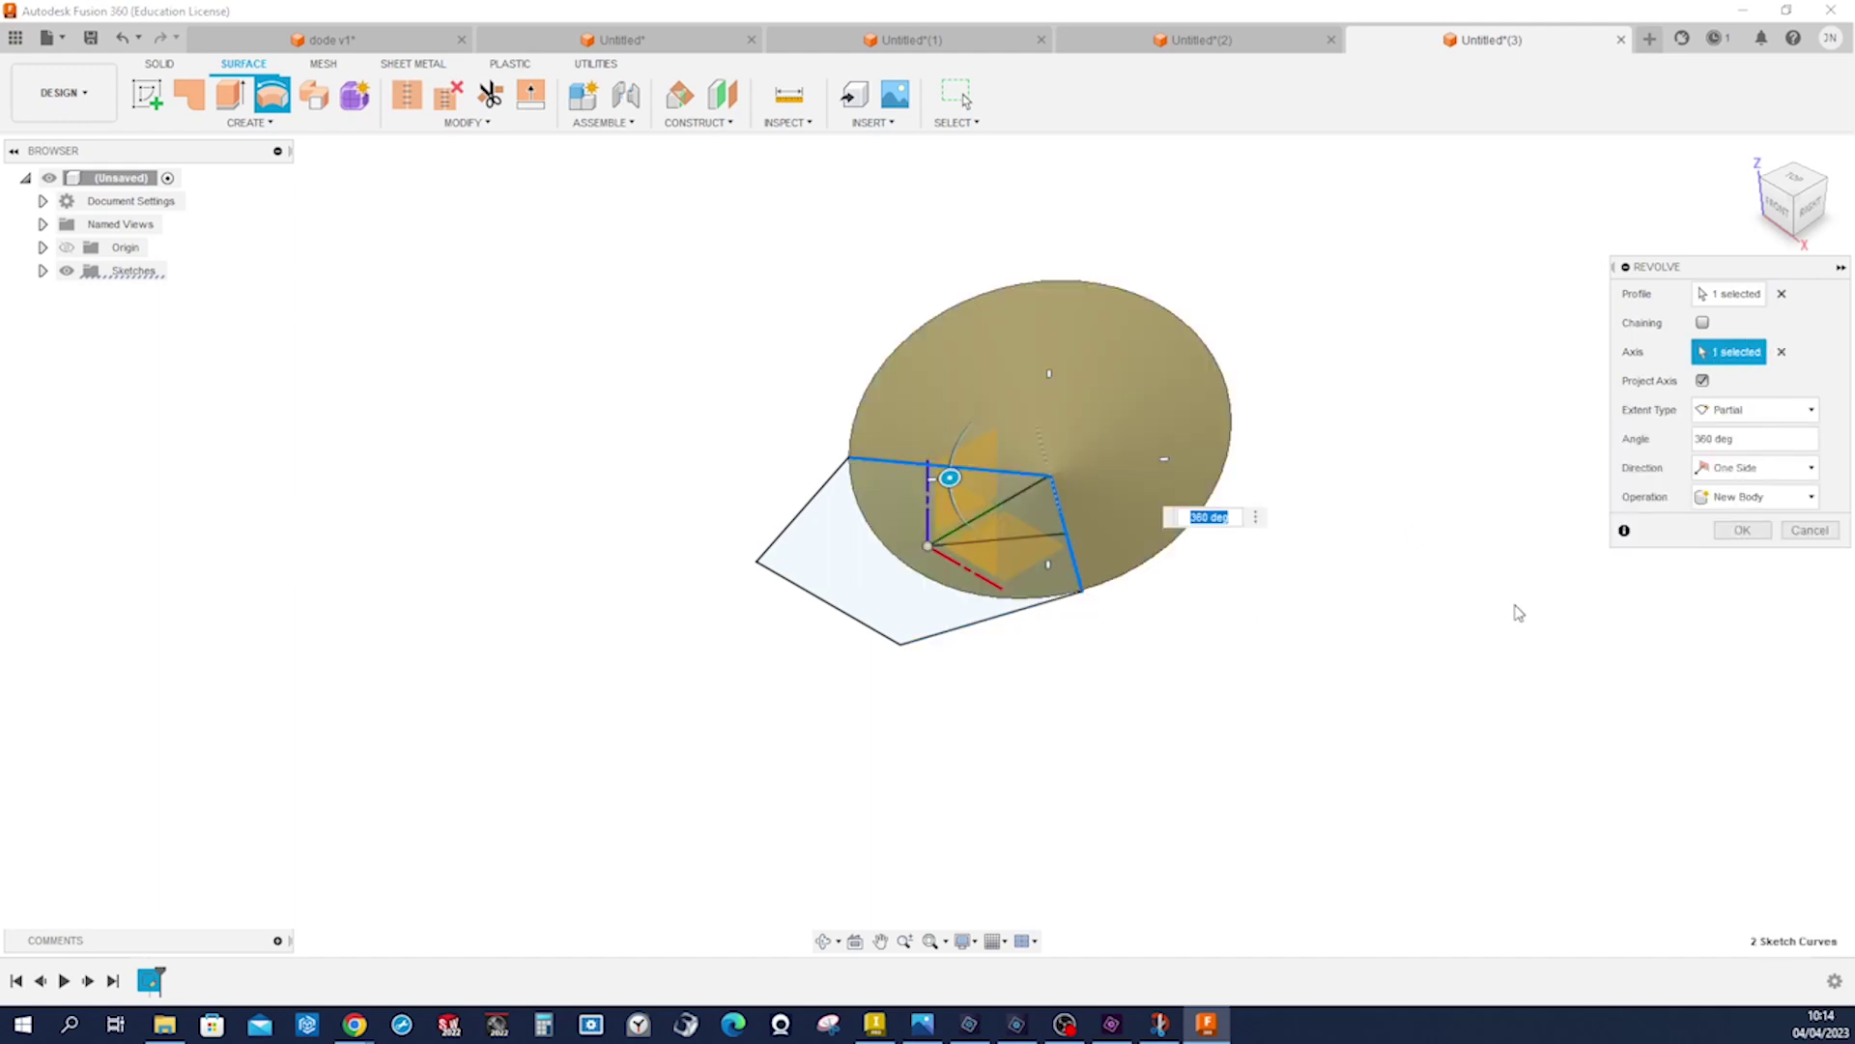
left_click(1745, 531)
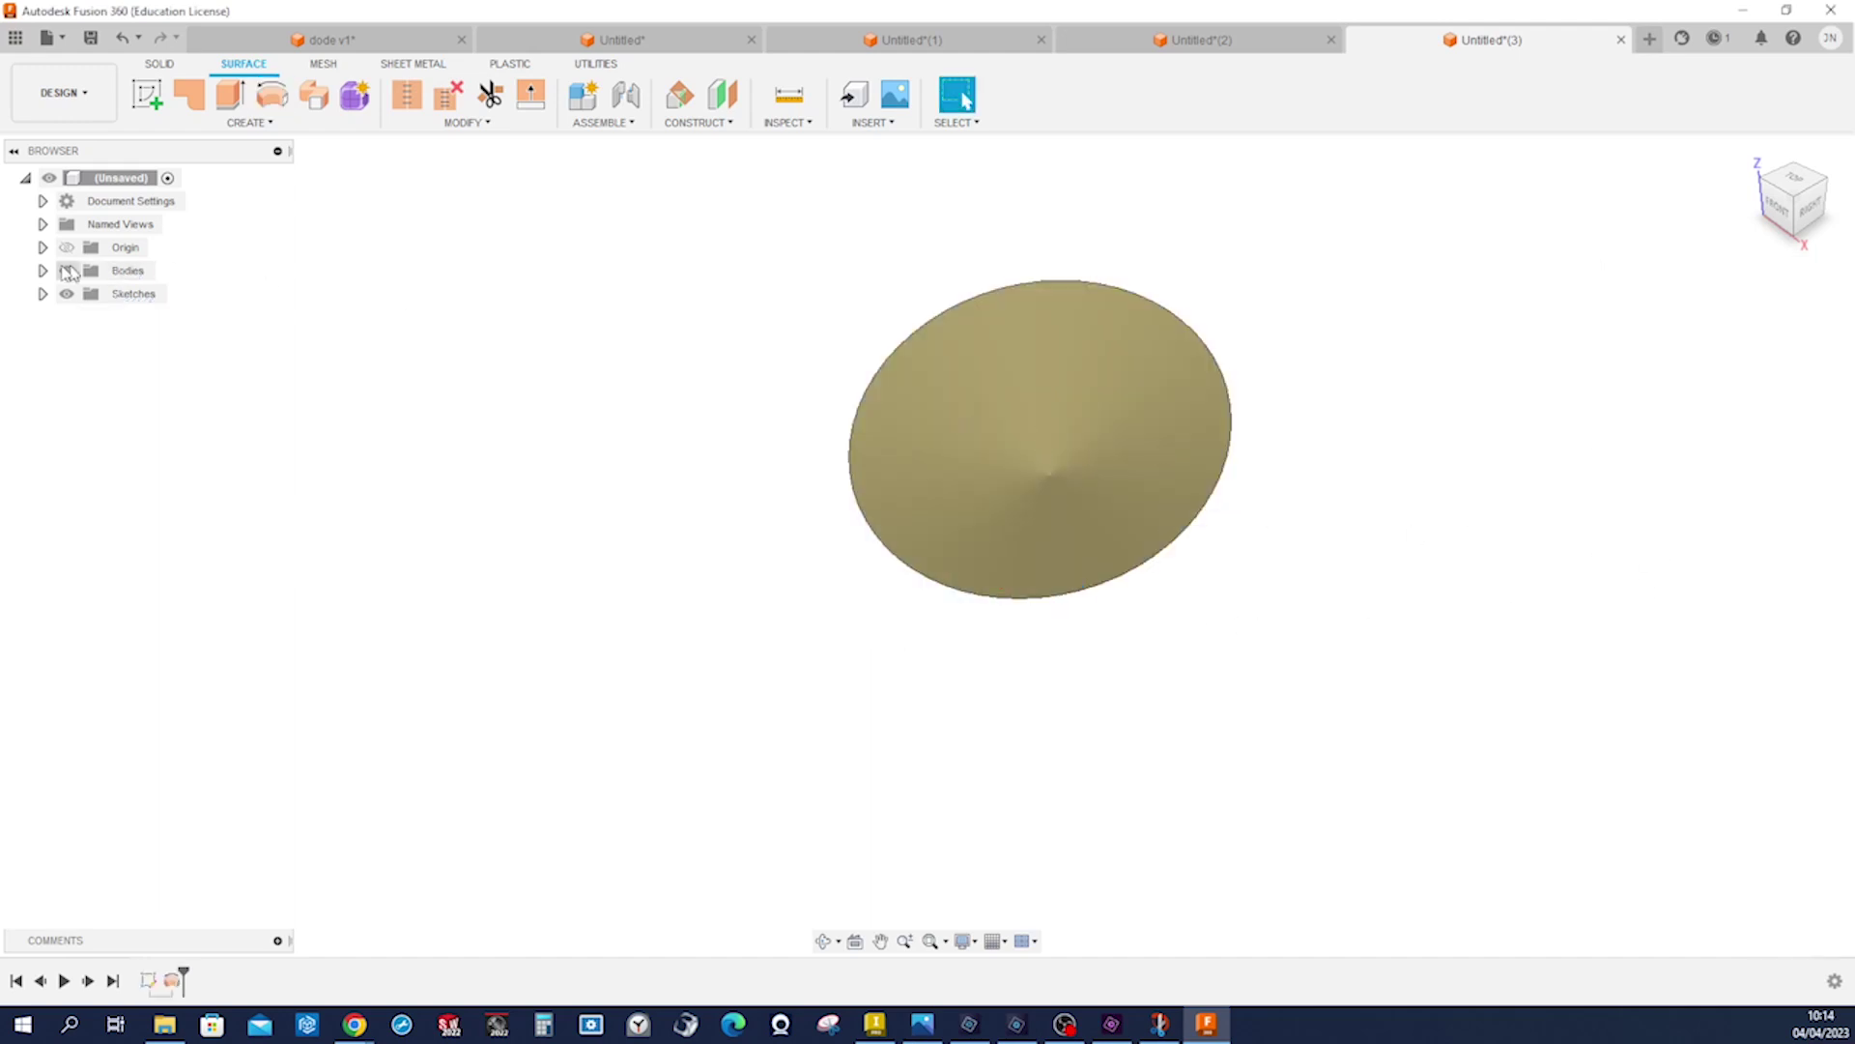
- Show Sketch1 again and revolve the pentagon's upper-right edge 360 degrees around its upper-left edge as a new surface body
left_click(43, 294)
left_click(86, 319)
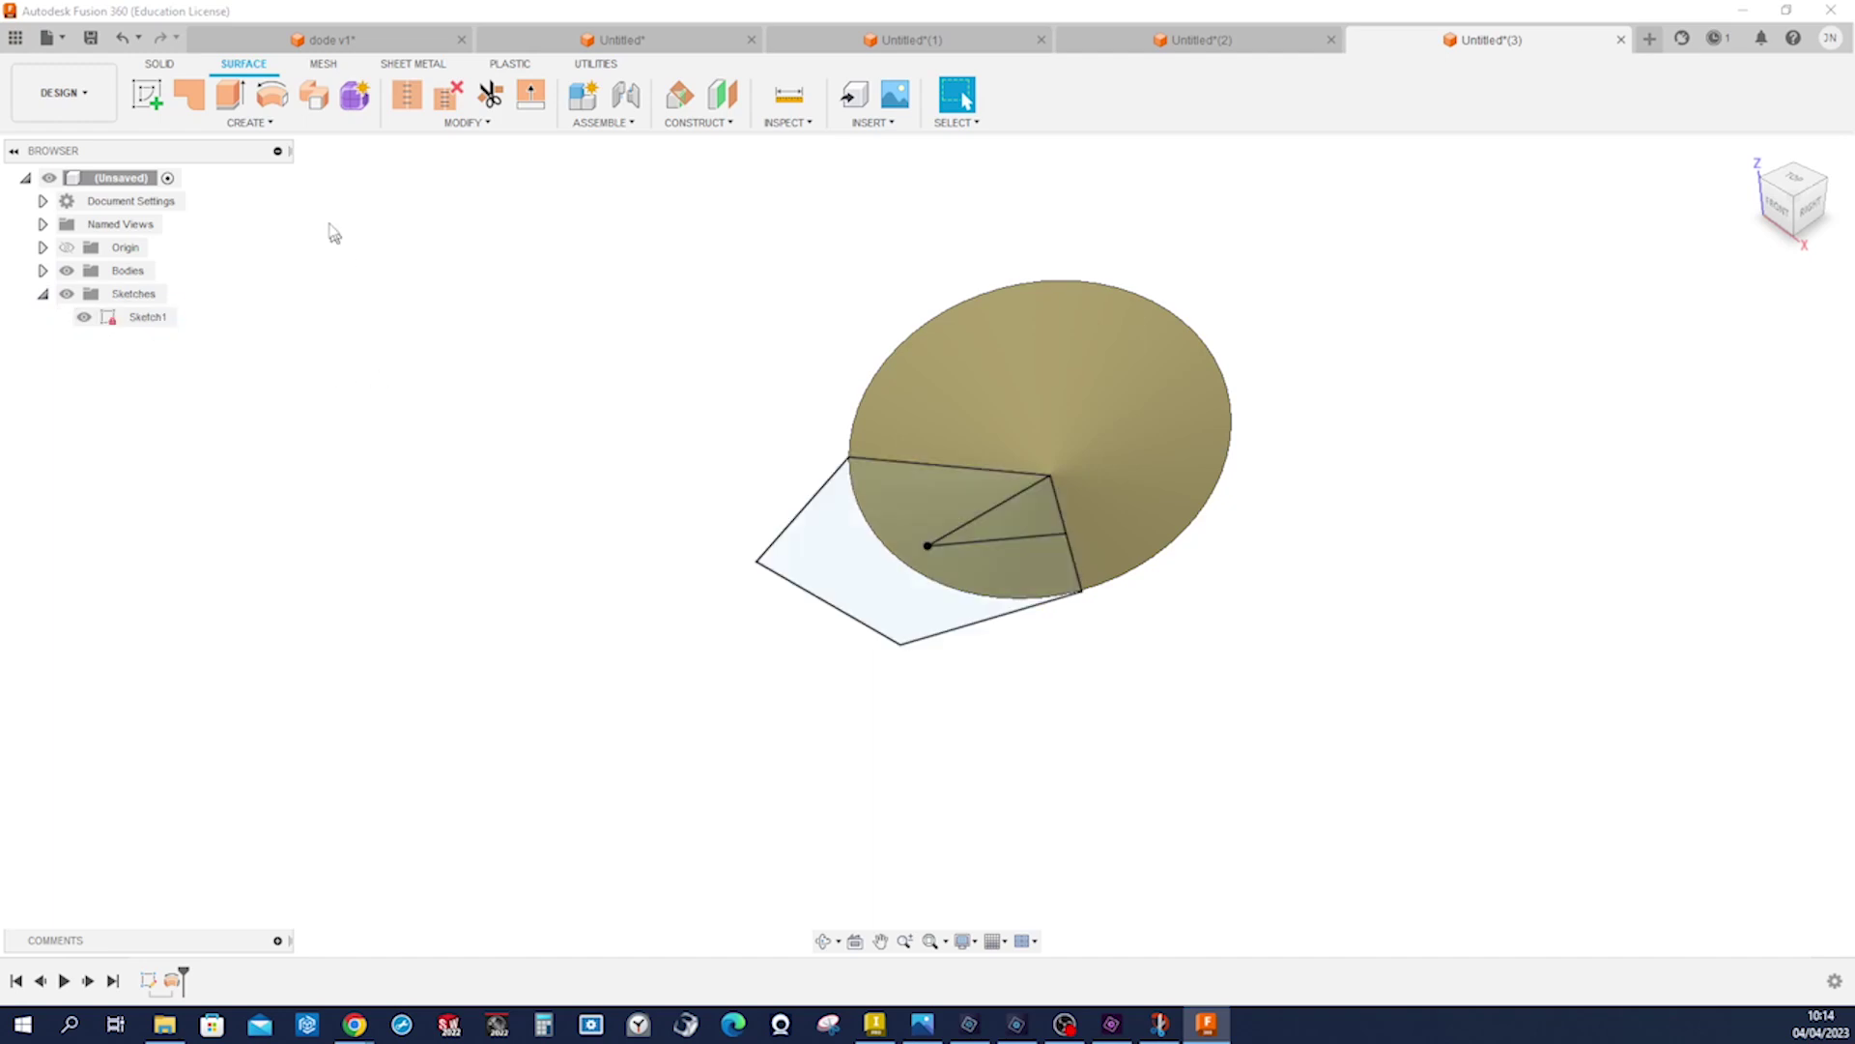
left_click(273, 96)
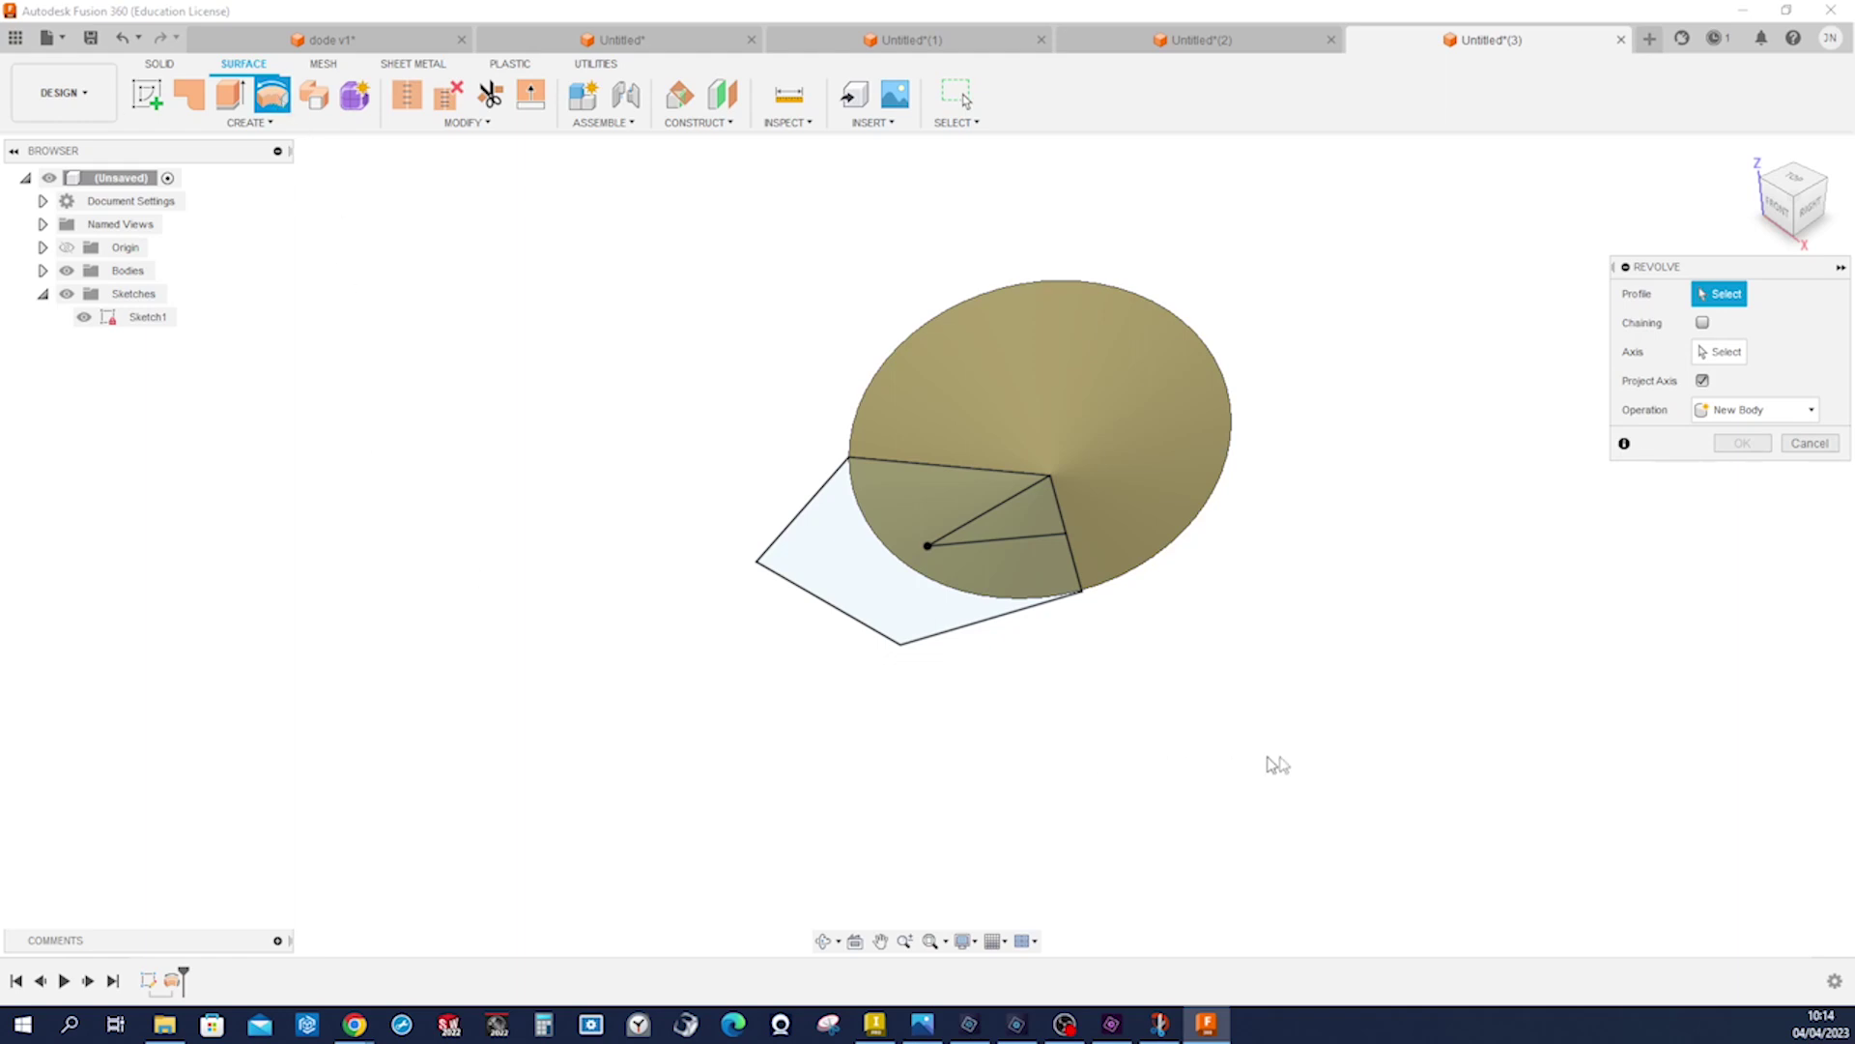
left_click(1075, 577)
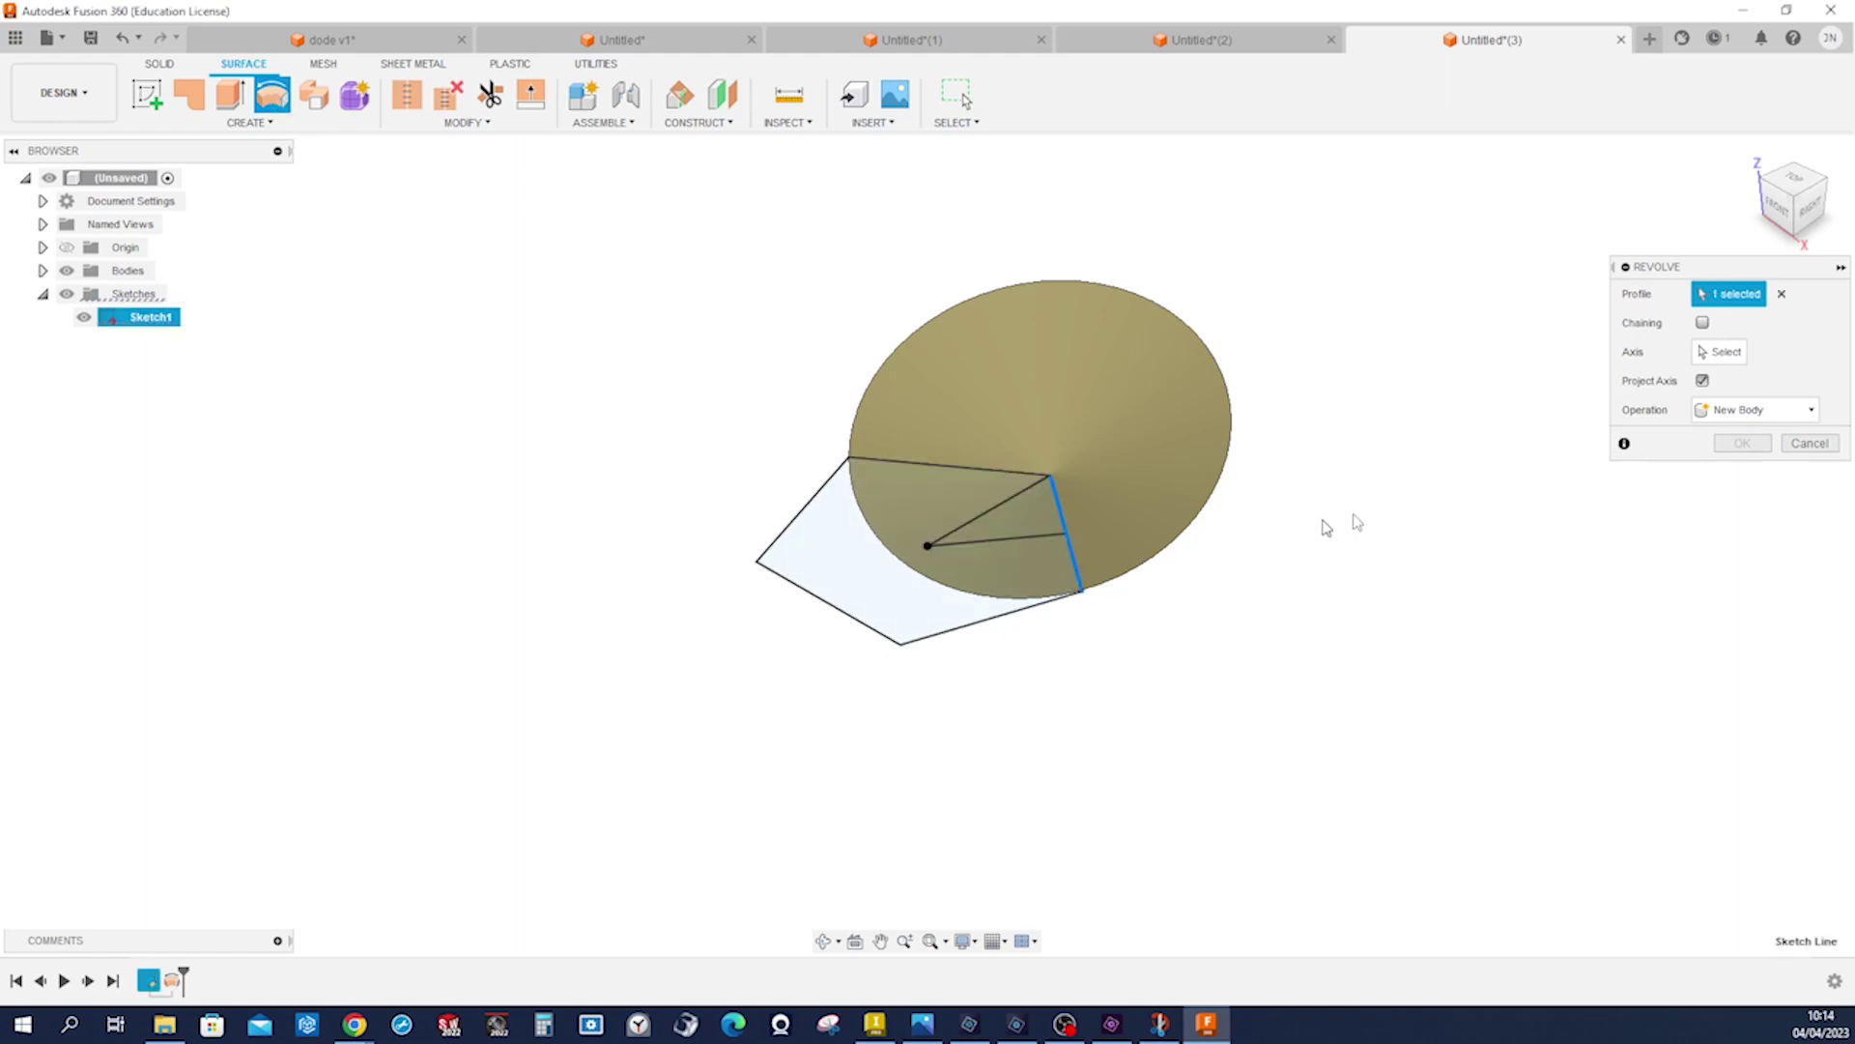
left_click(1720, 352)
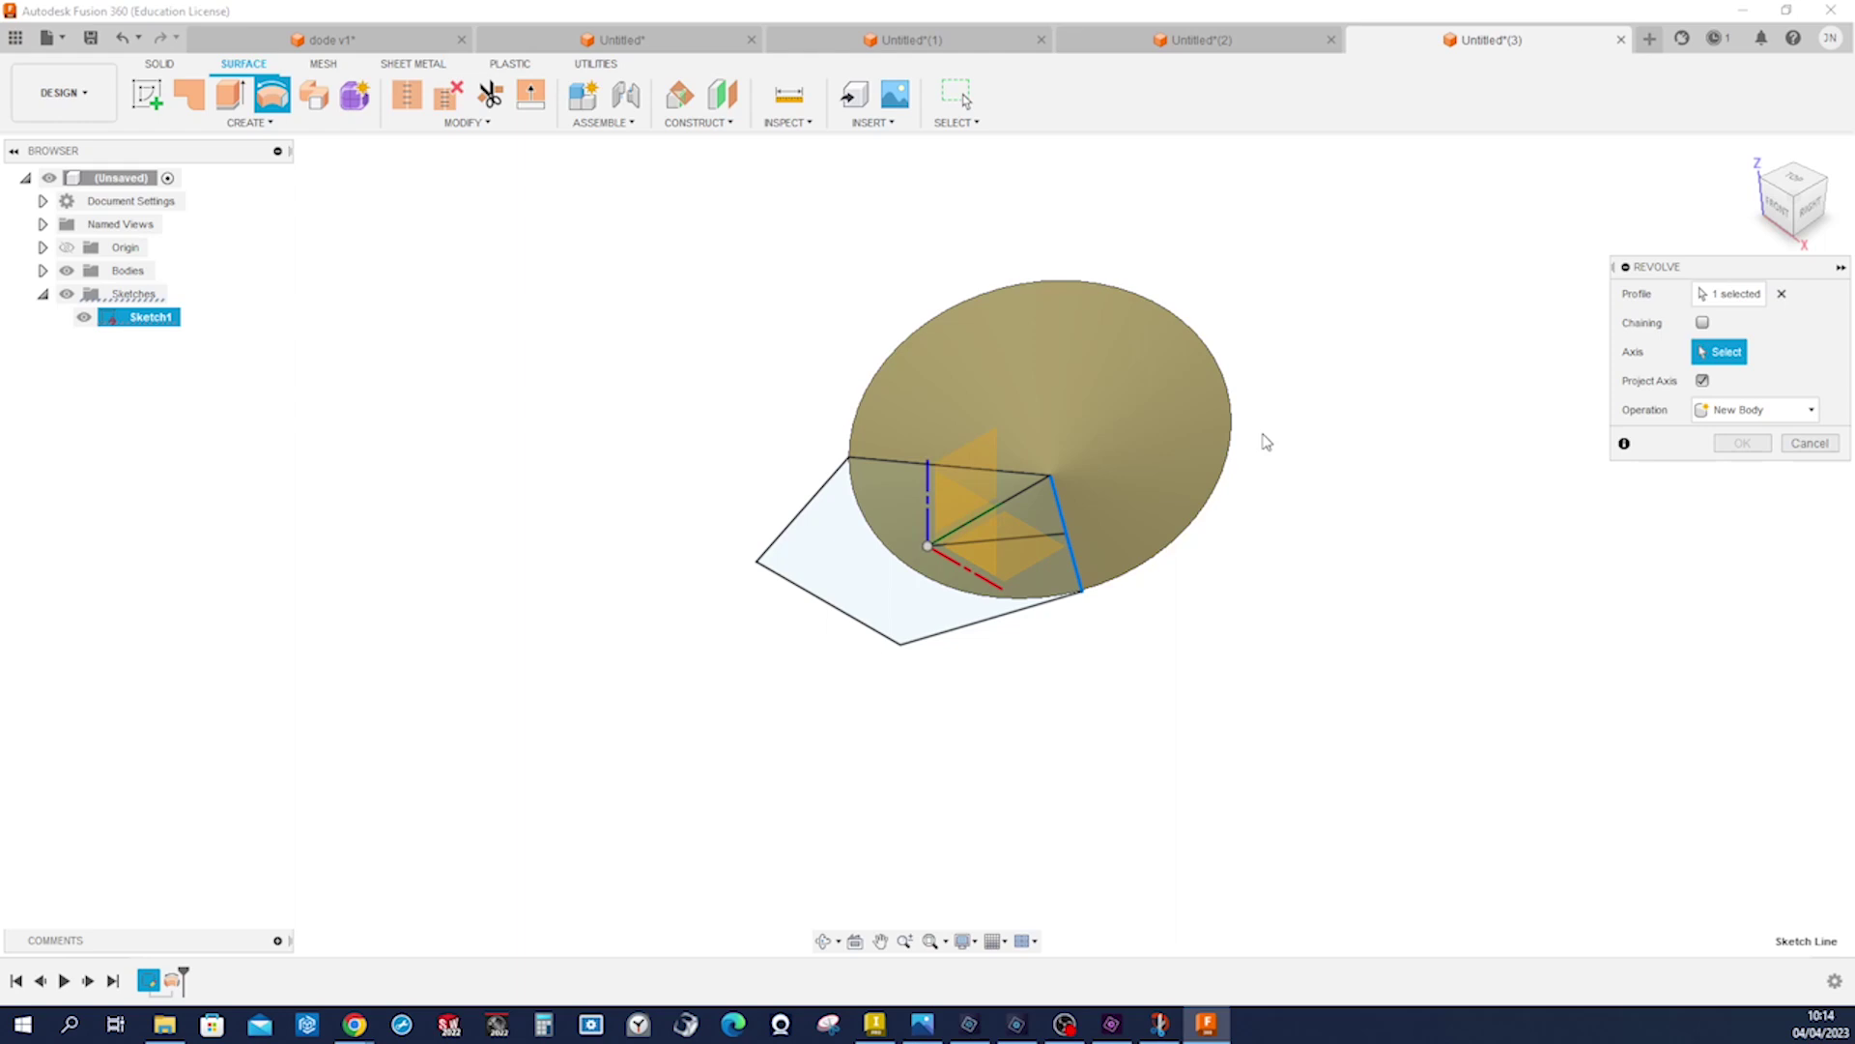
left_click(1029, 481)
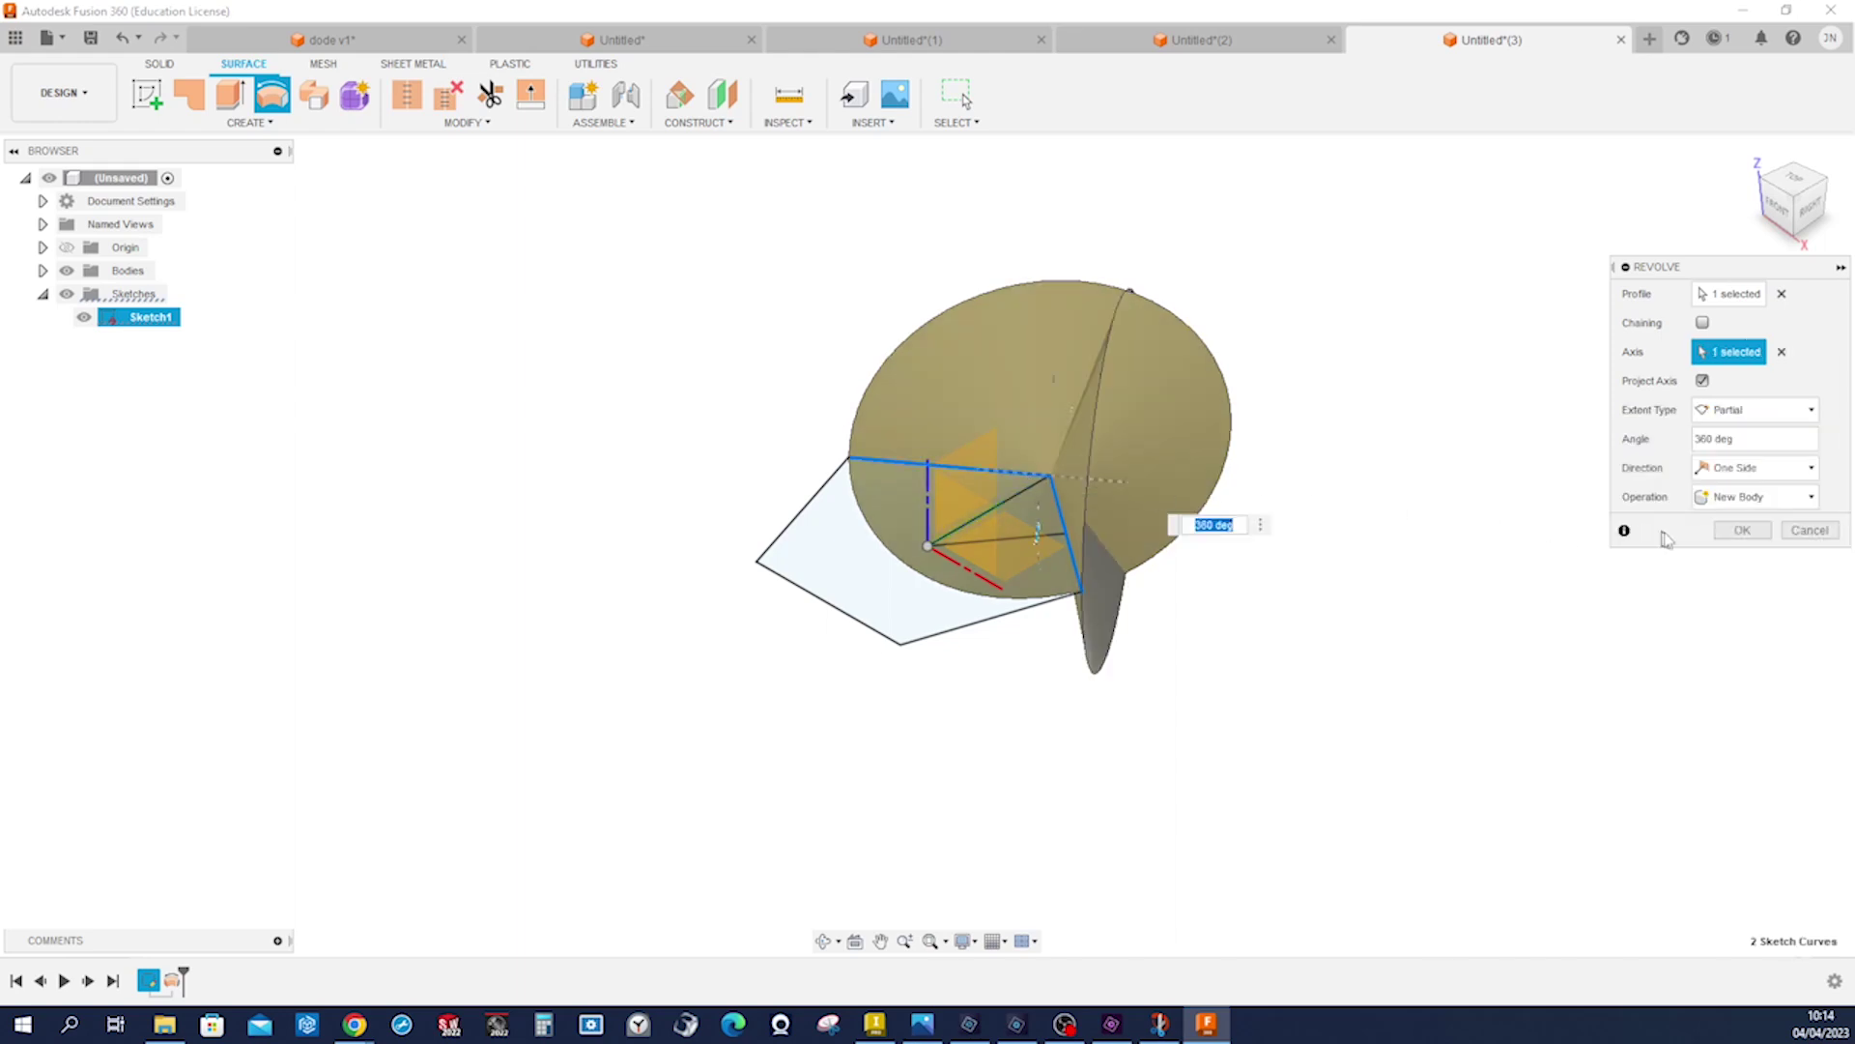
left_click(1750, 538)
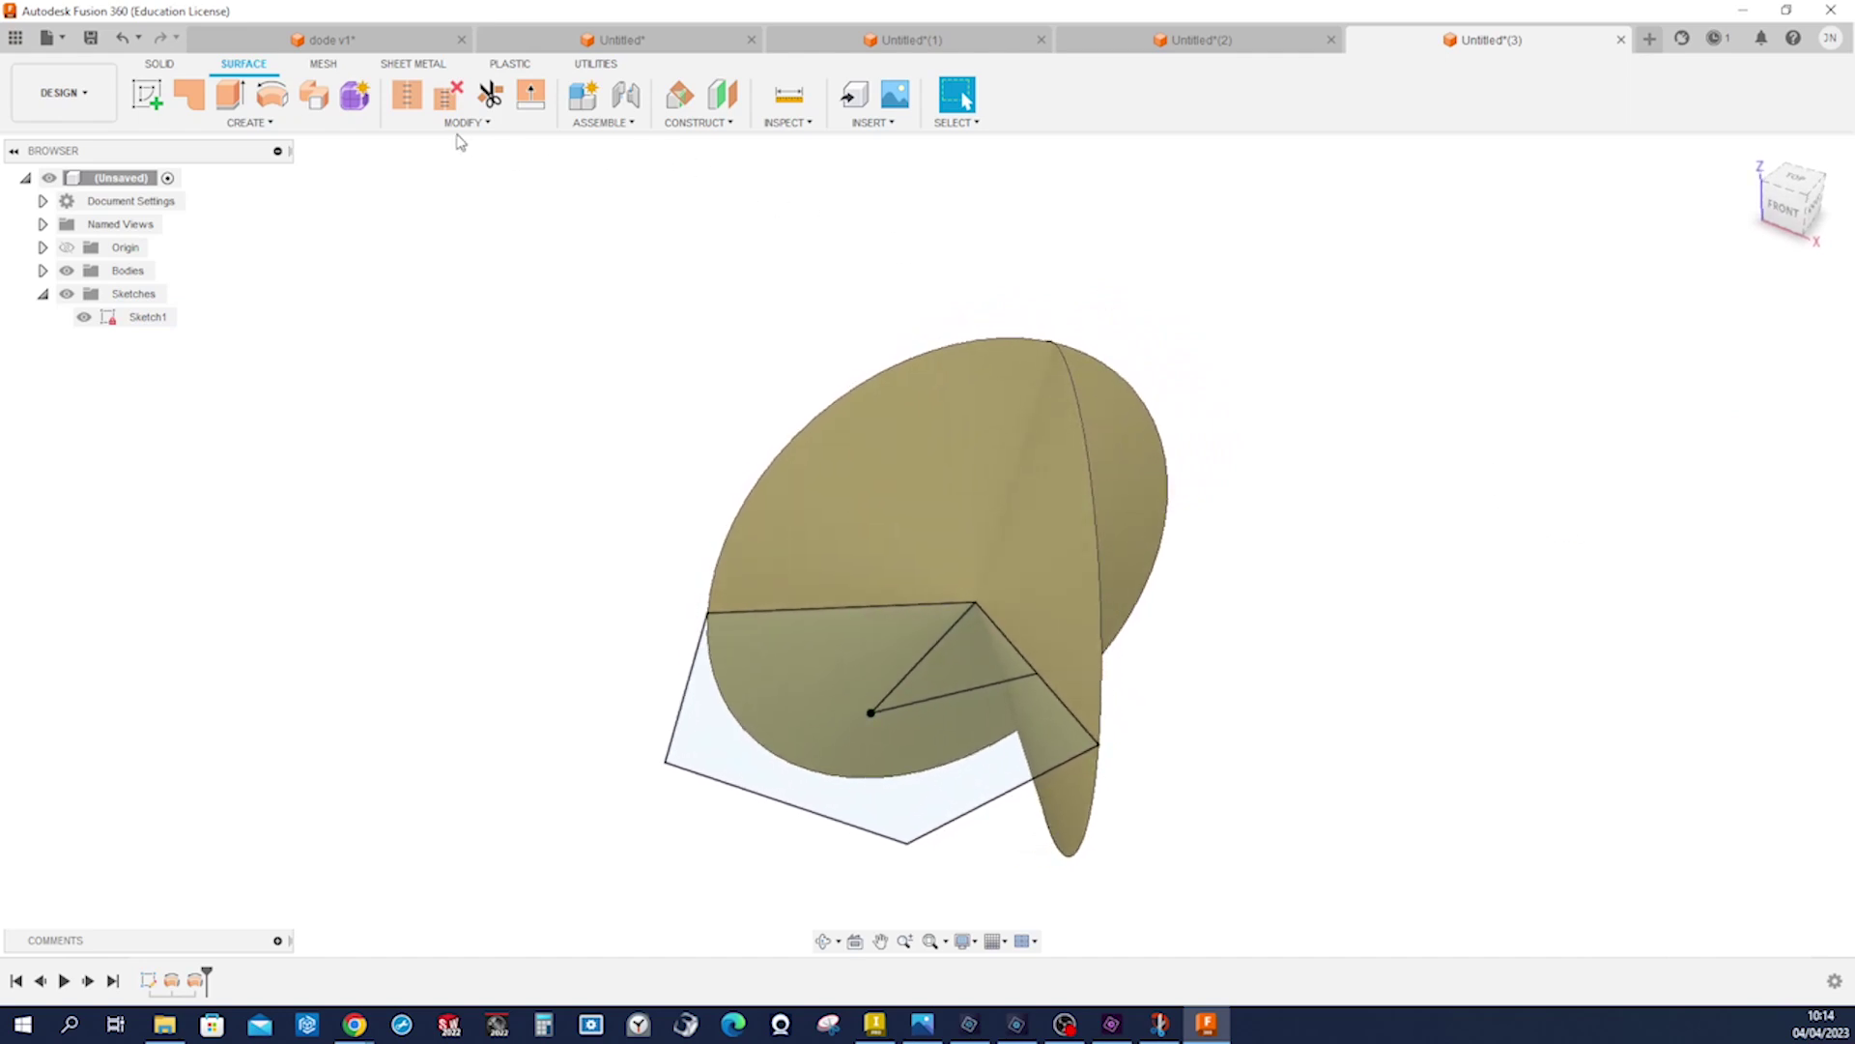
- Trim off the protruding portion of the second revolved surface, using the first revolved surface as the trim tool
left_click(488, 97)
left_click(898, 436)
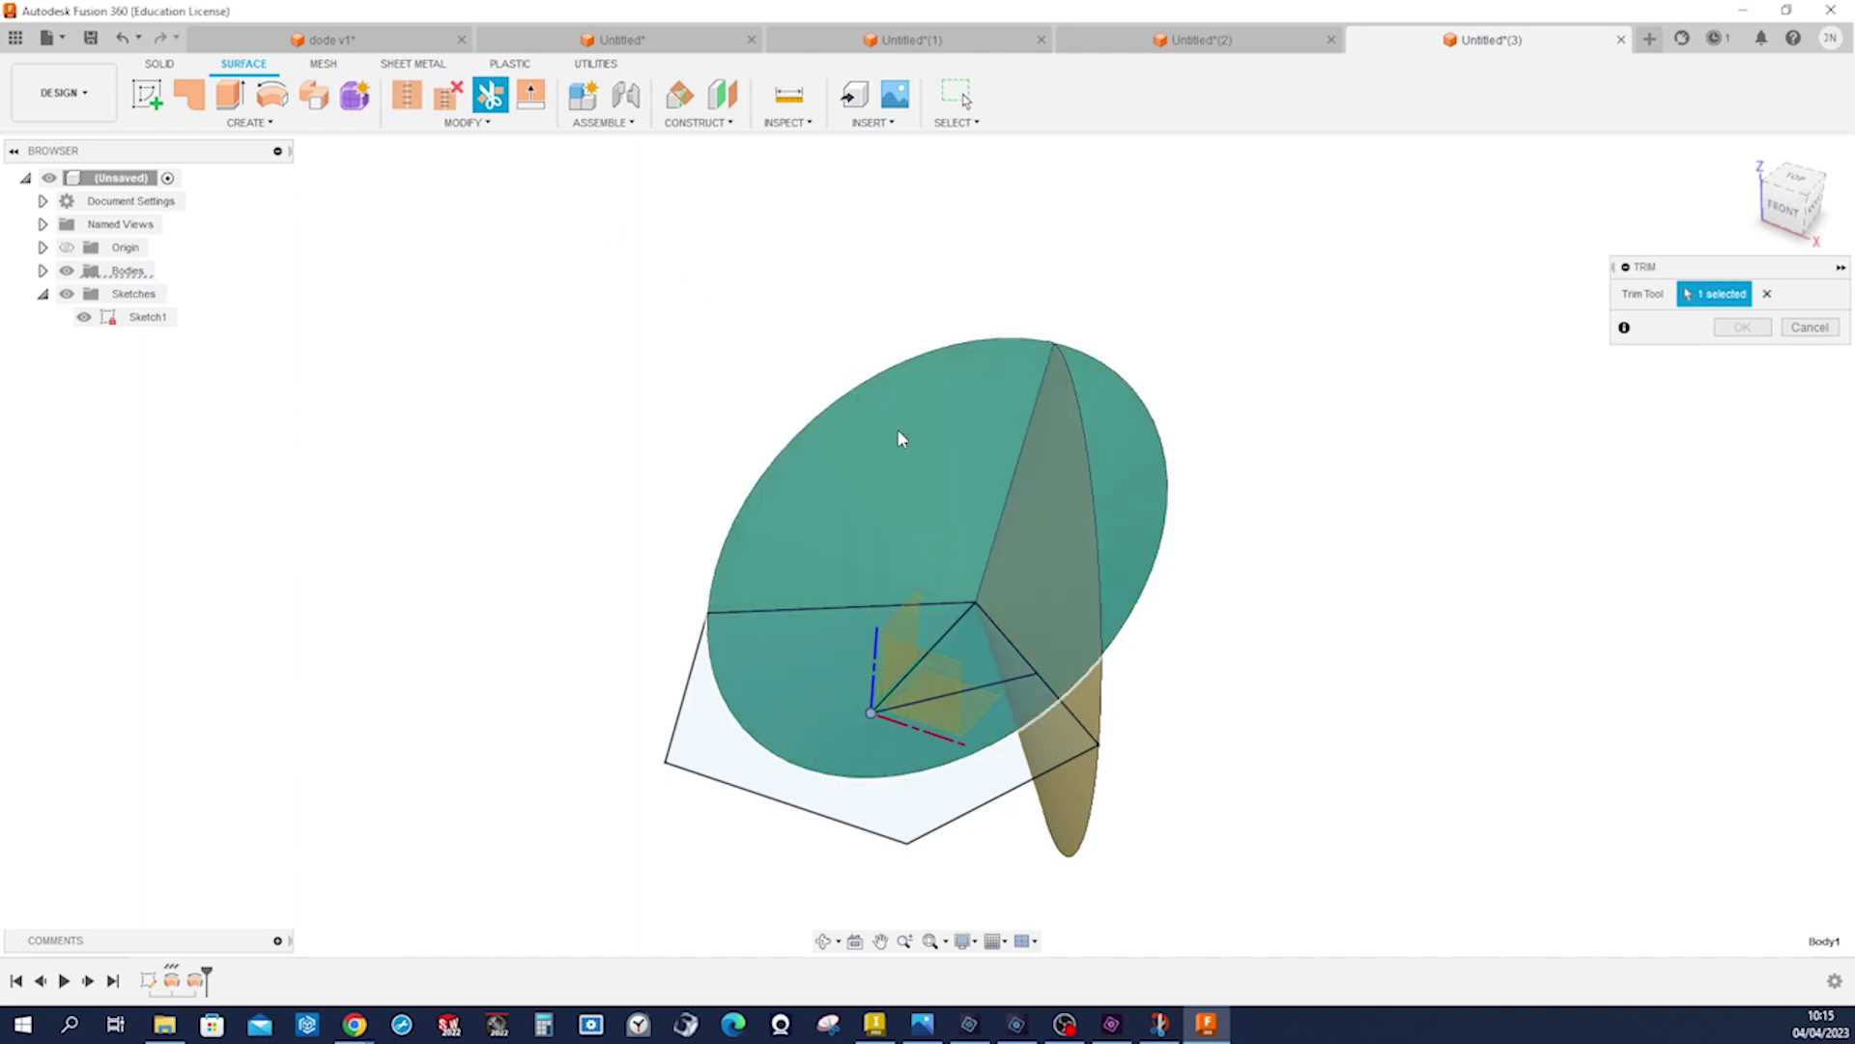
left_click(1086, 480)
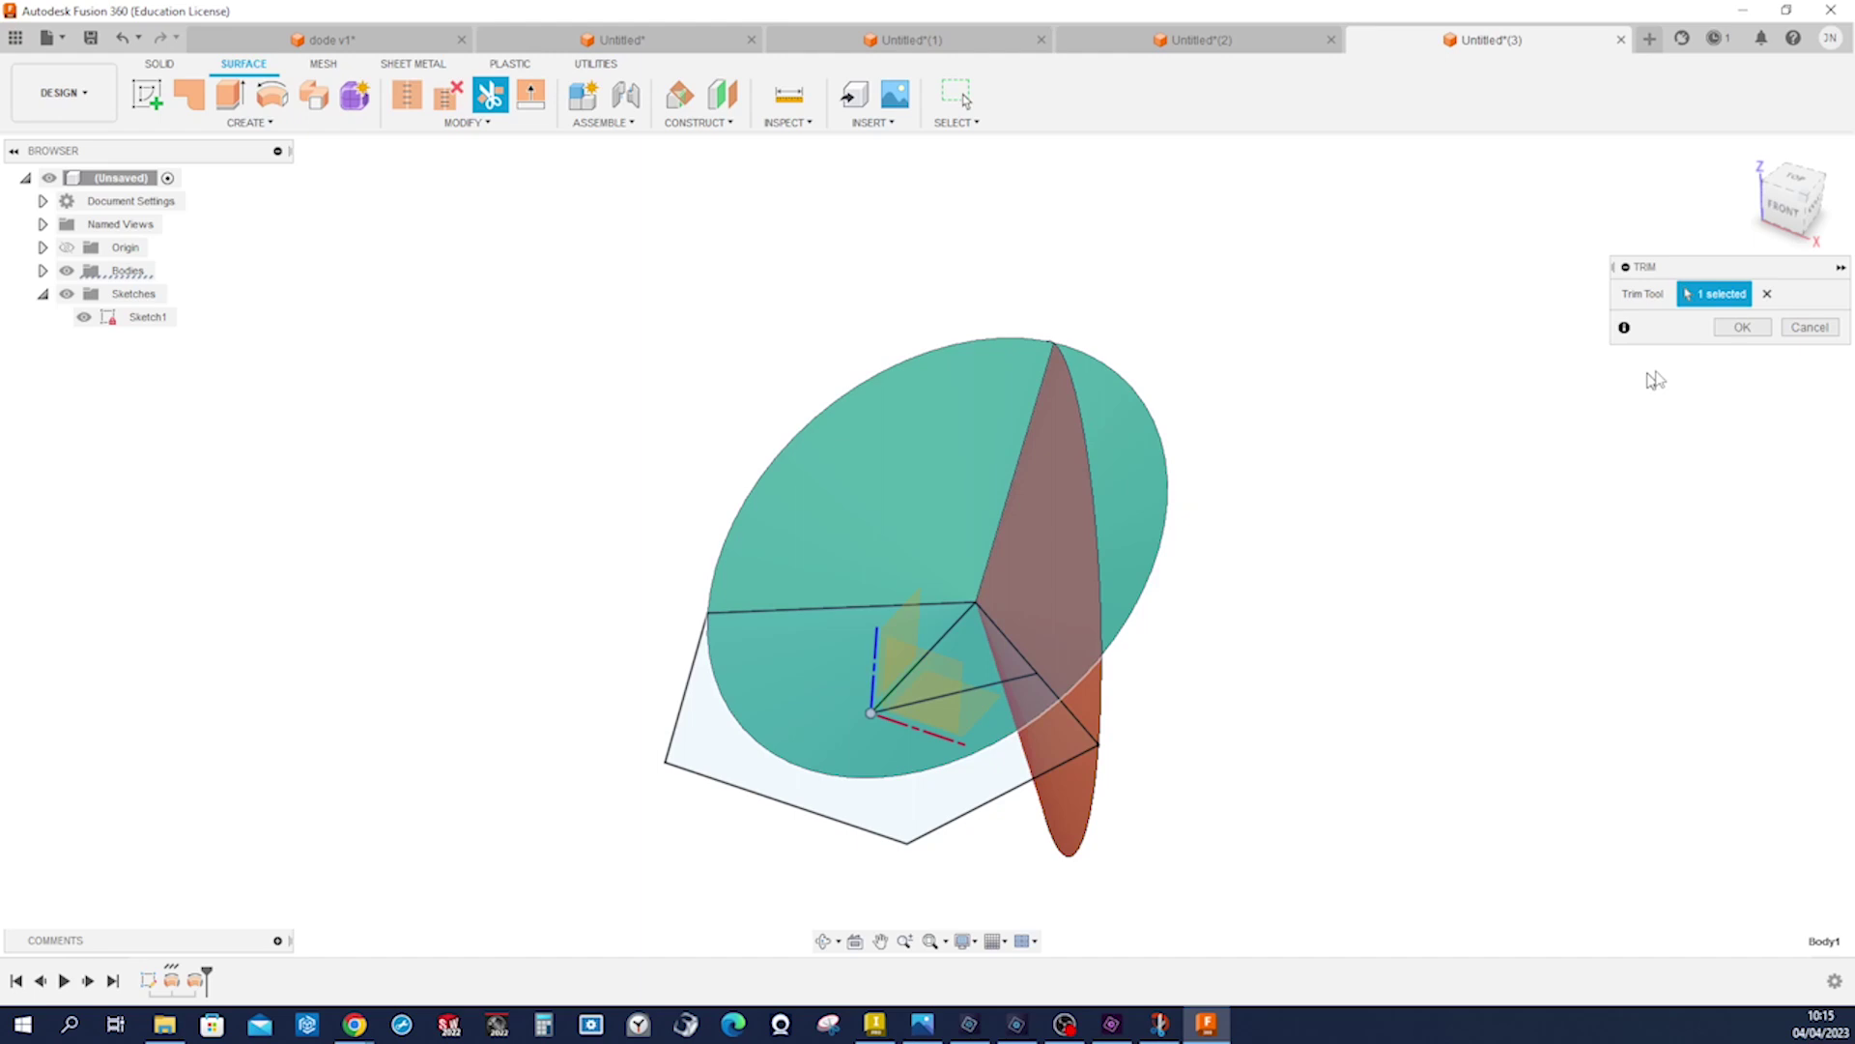
left_click(1742, 328)
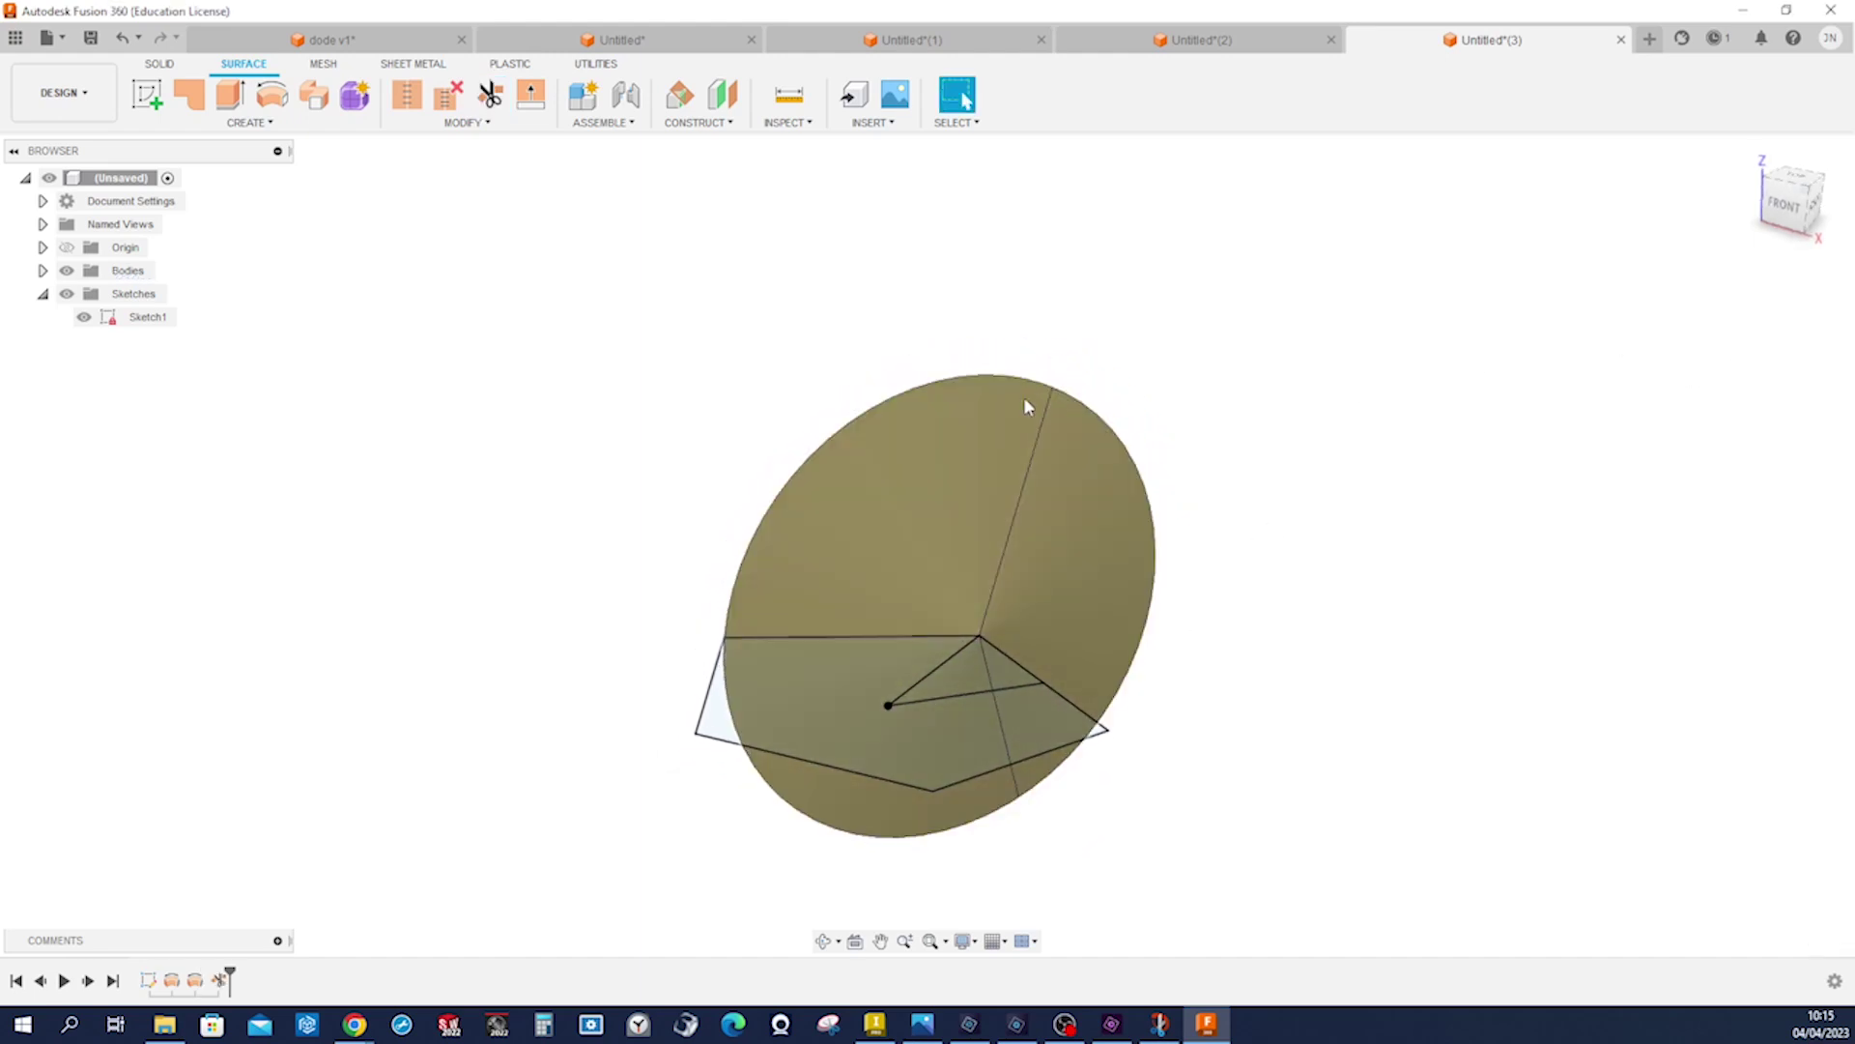
- Construct a plane through the upper end of the surfaces' intersection line and both ends of the pentagon's upper-right edge
left_click(723, 126)
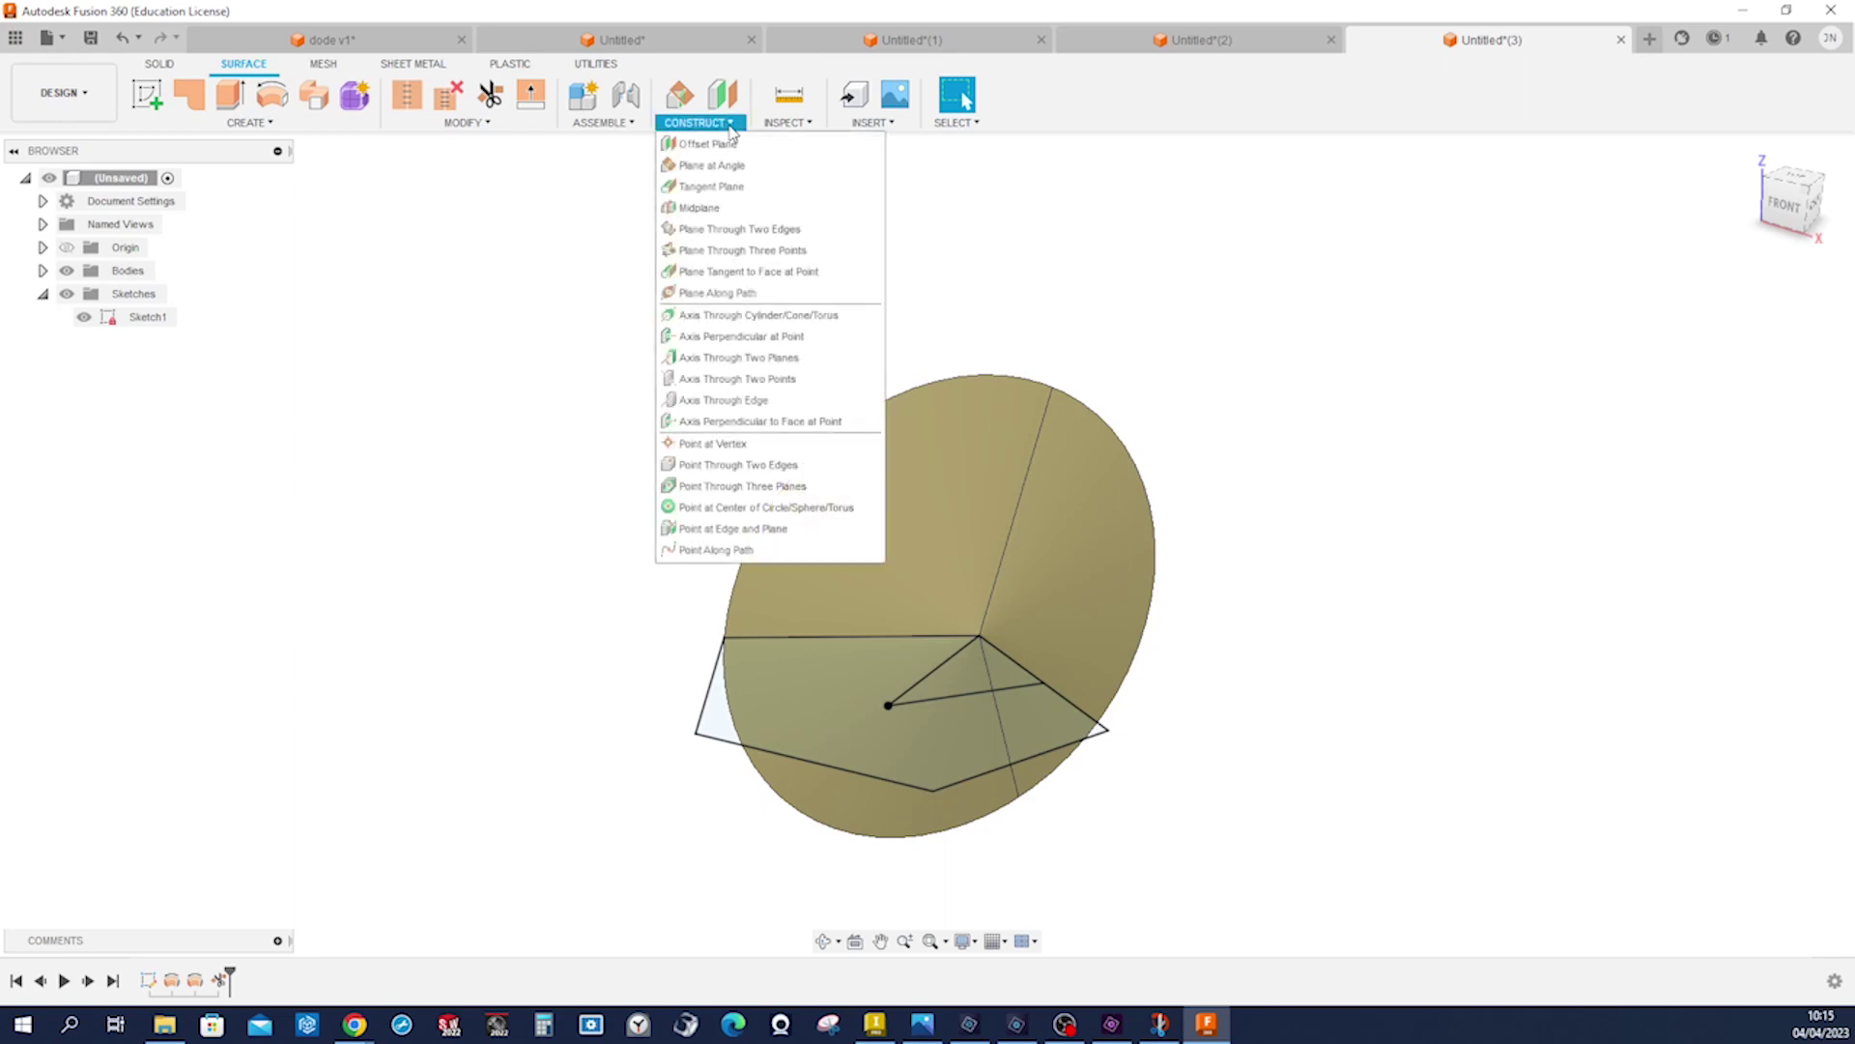
left_click(720, 253)
left_click(1053, 387)
left_click(982, 637)
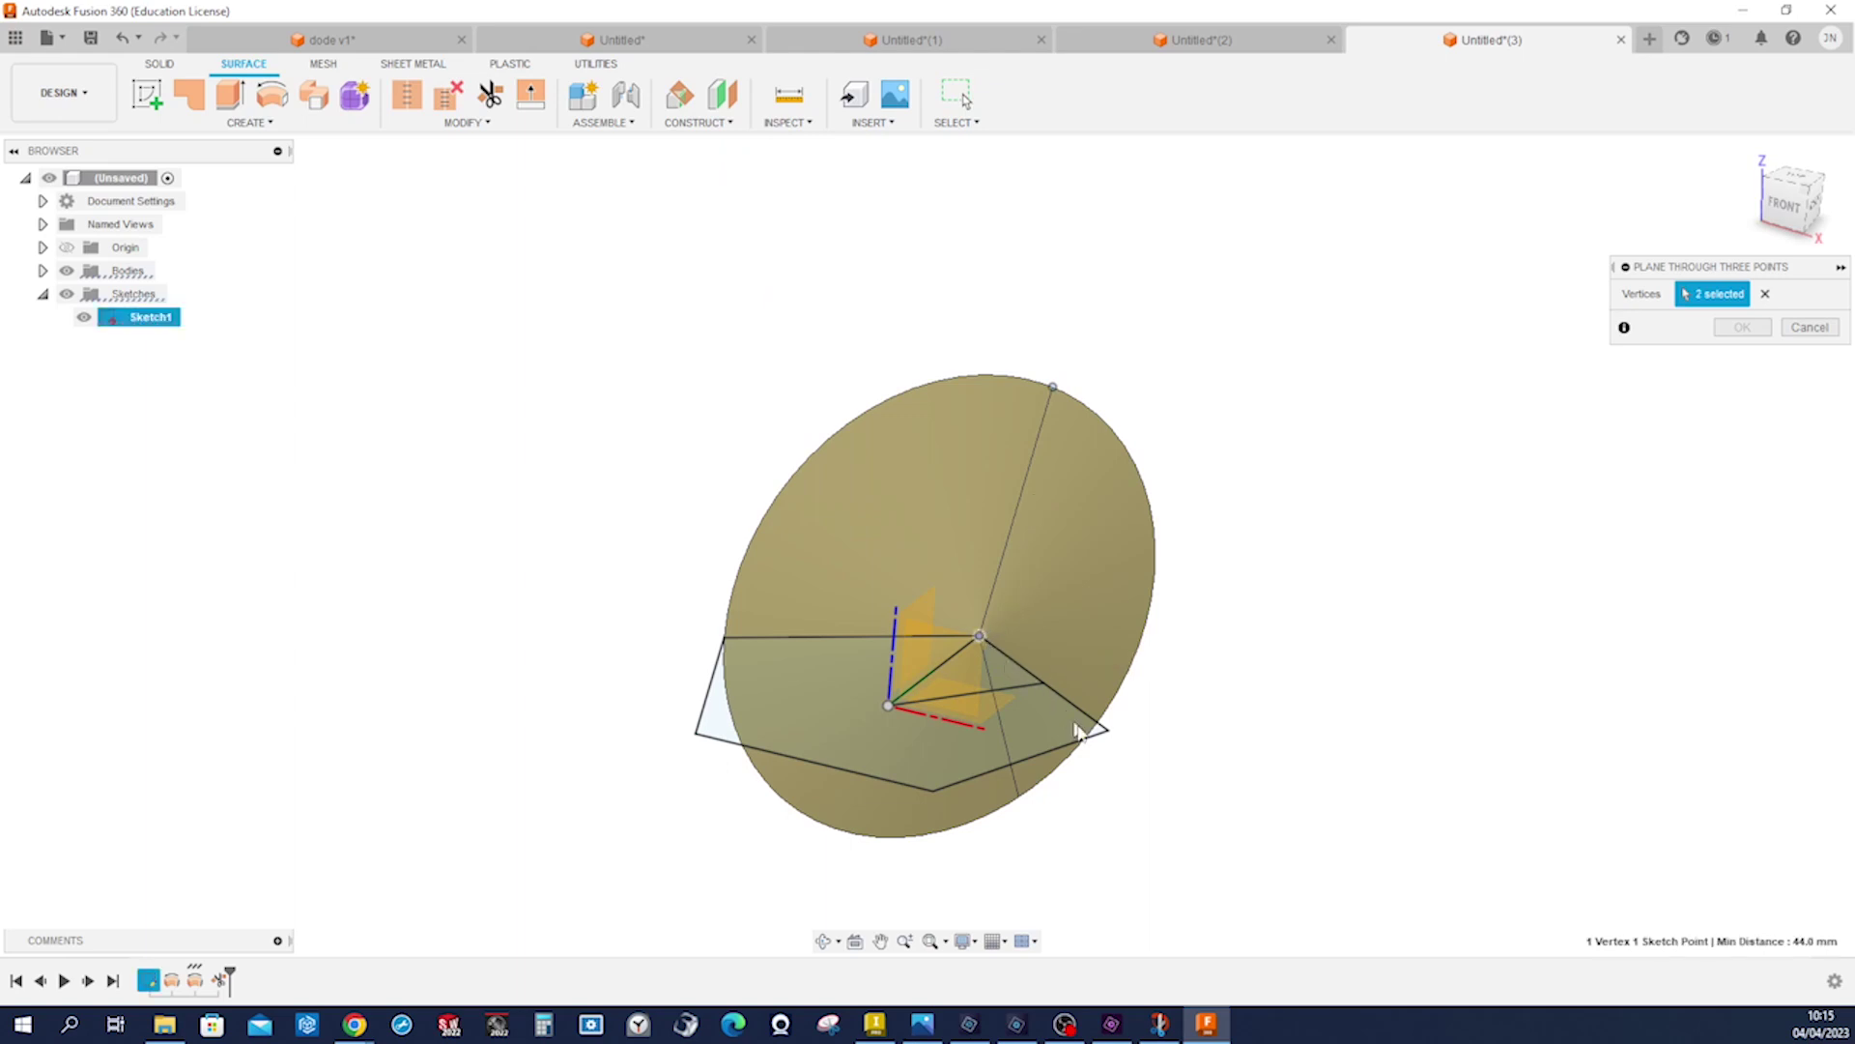
left_click(1109, 733)
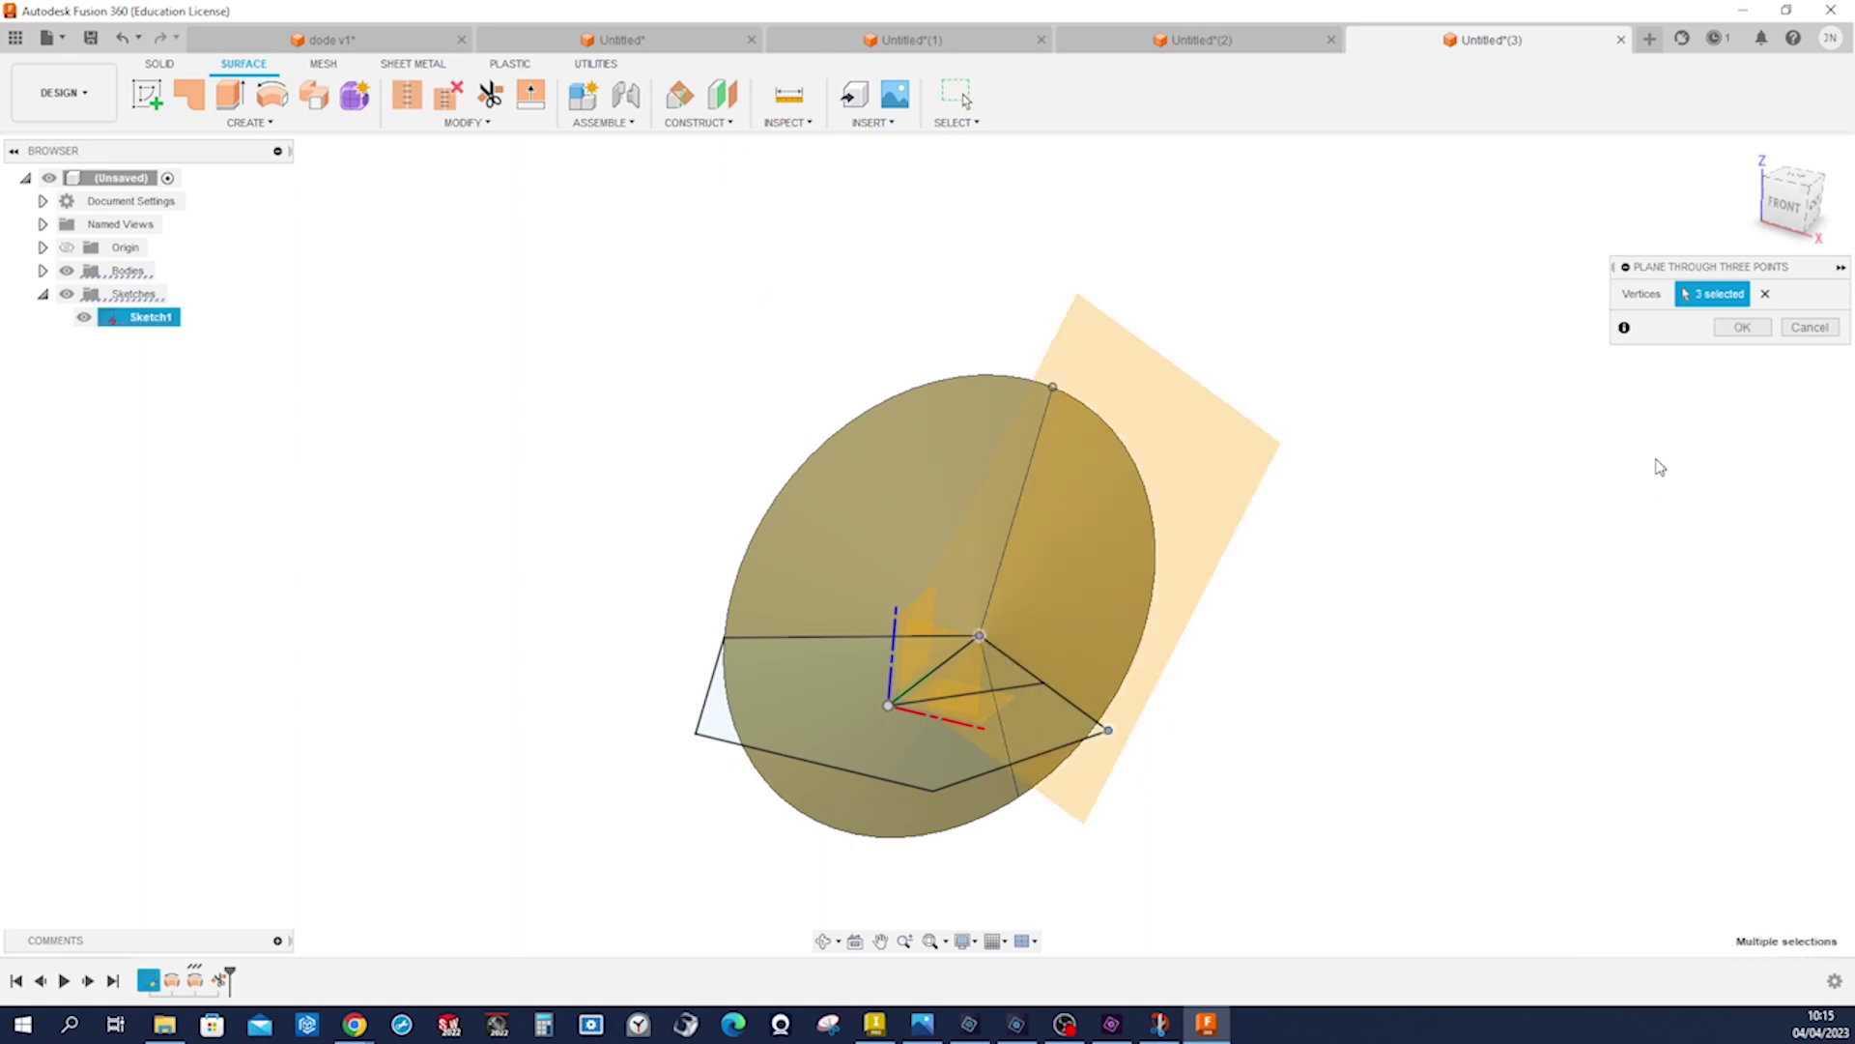
left_click(1746, 327)
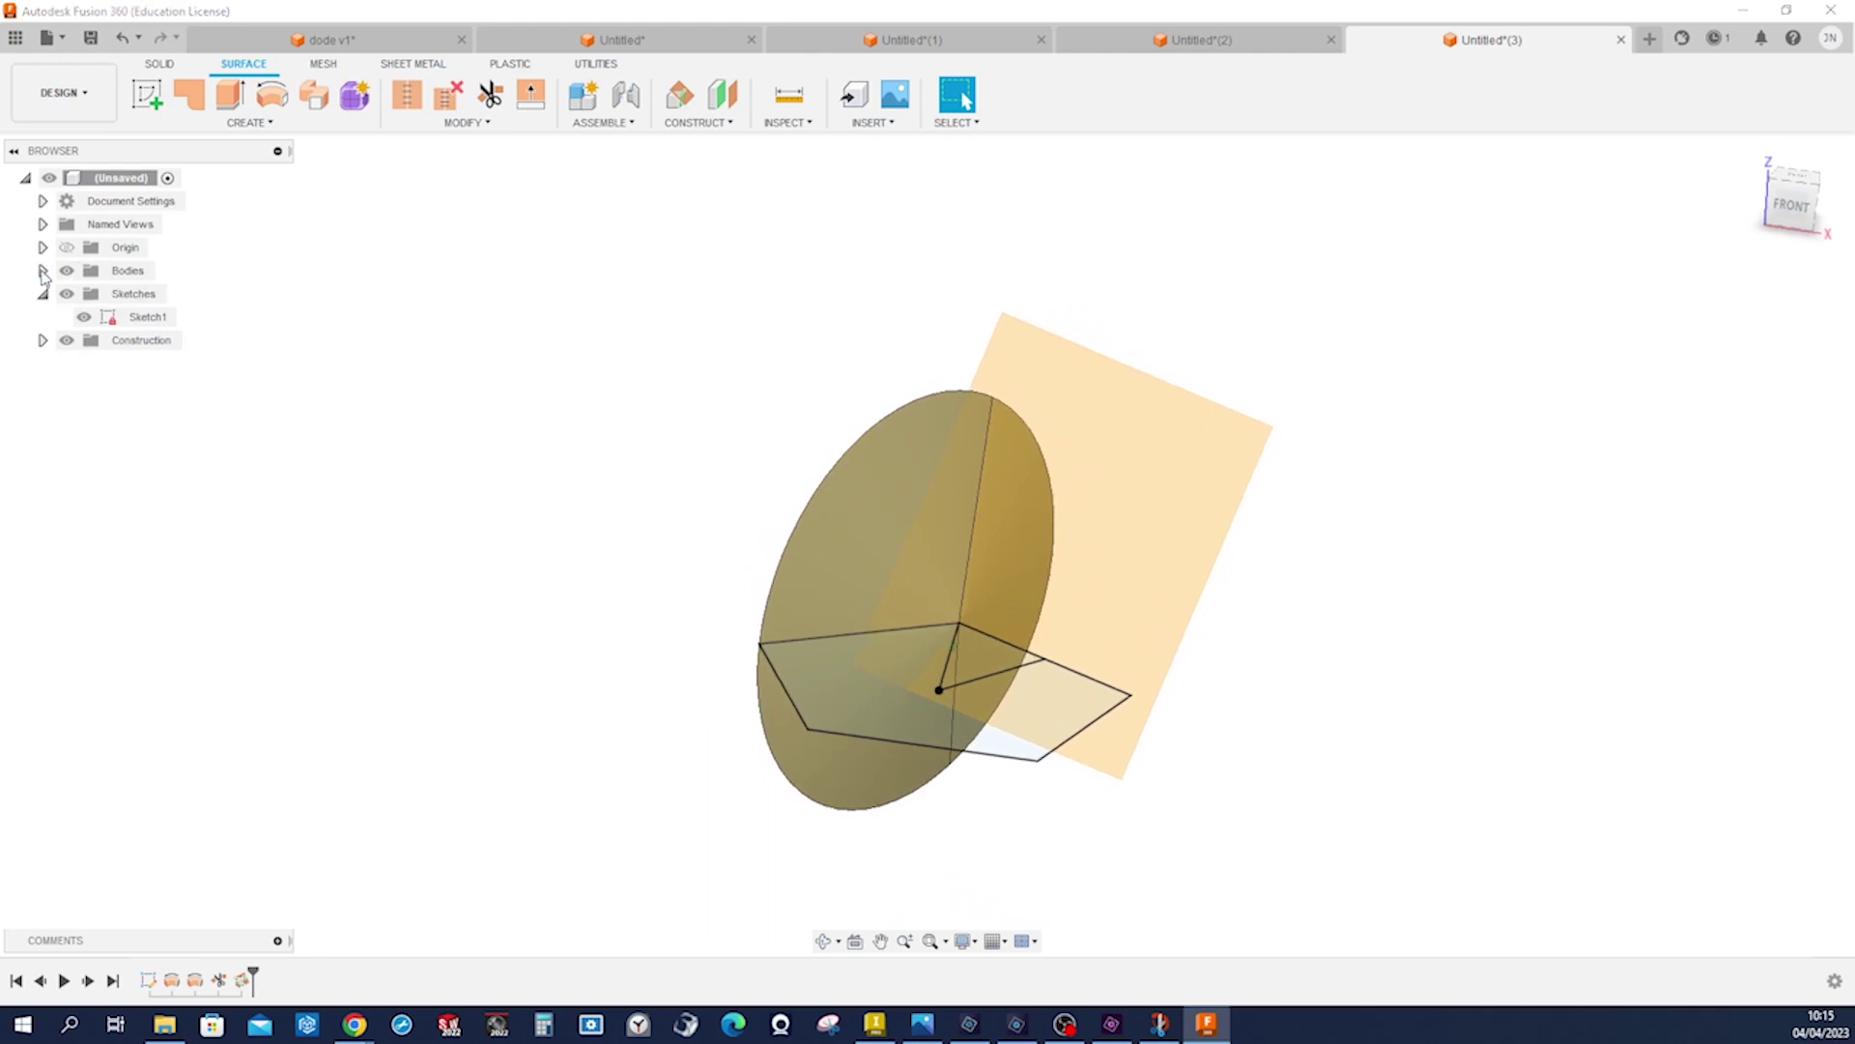
- Hide the two revolved surface bodies, Body1 and Body2
left_click(42, 271)
left_click(84, 294)
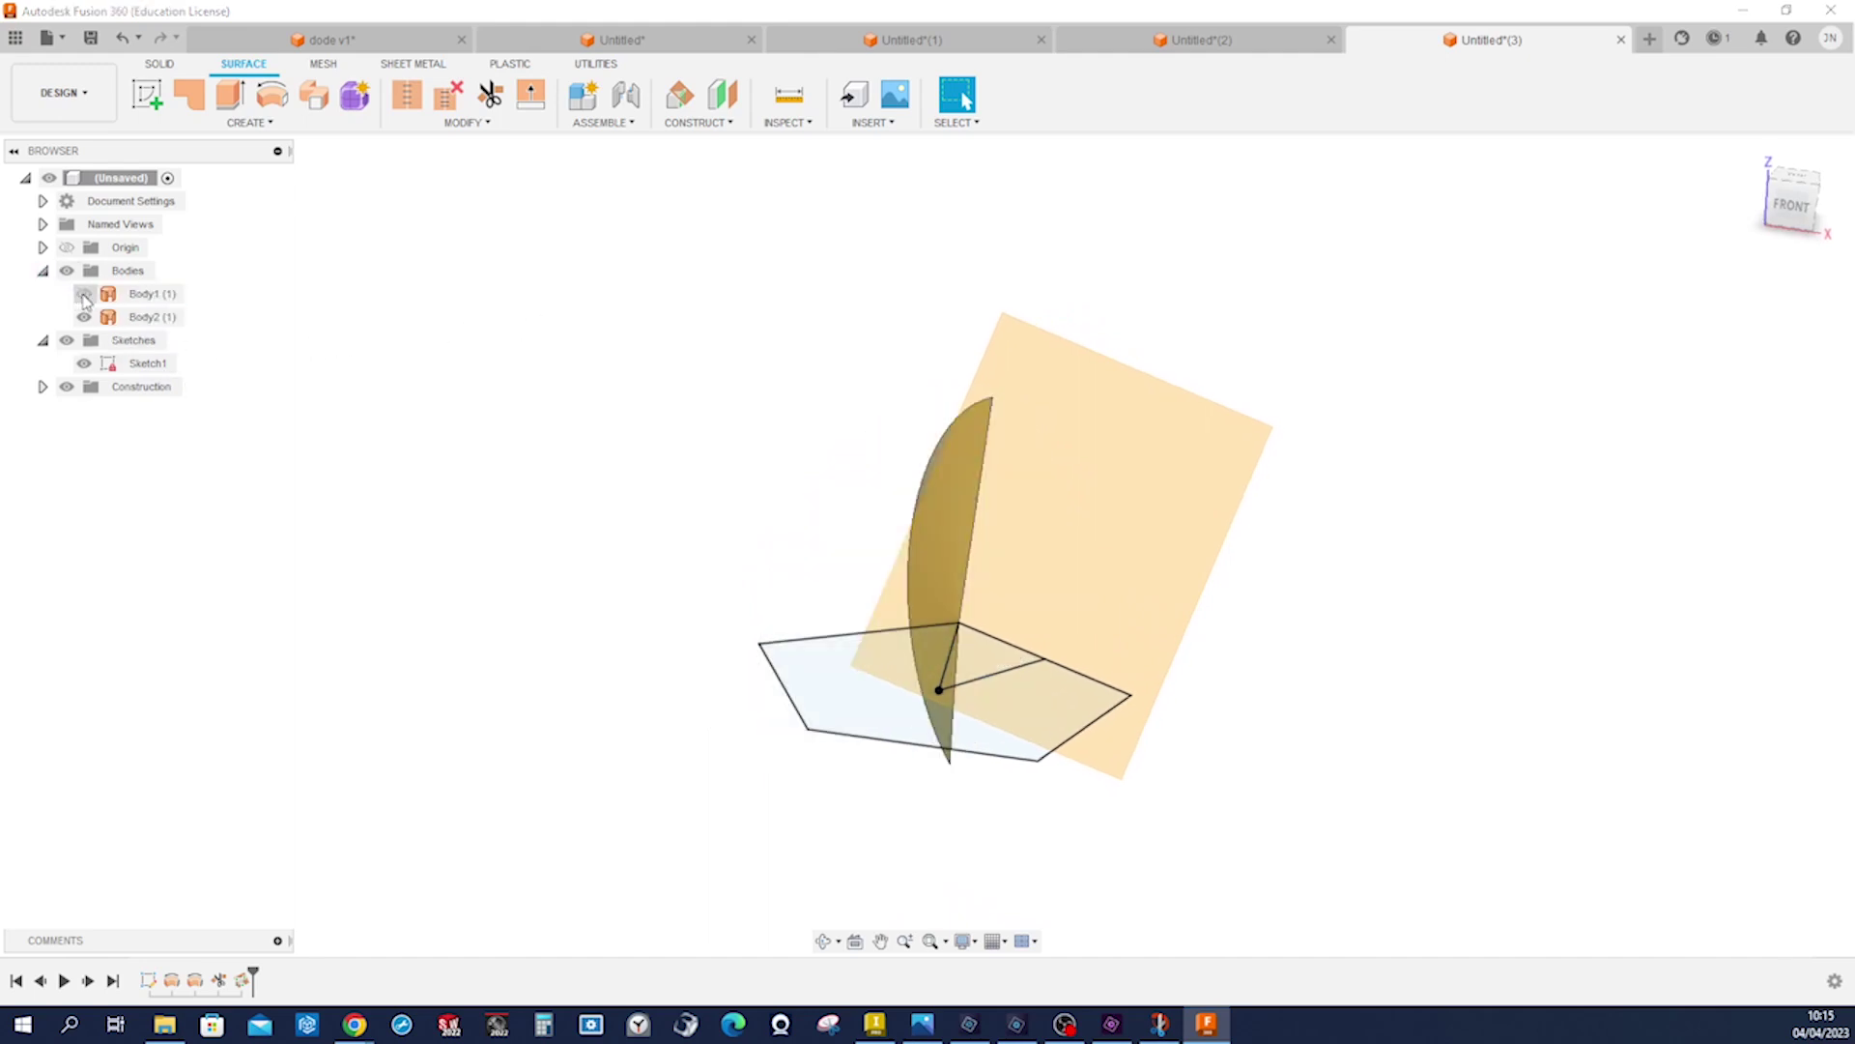
left_click(85, 318)
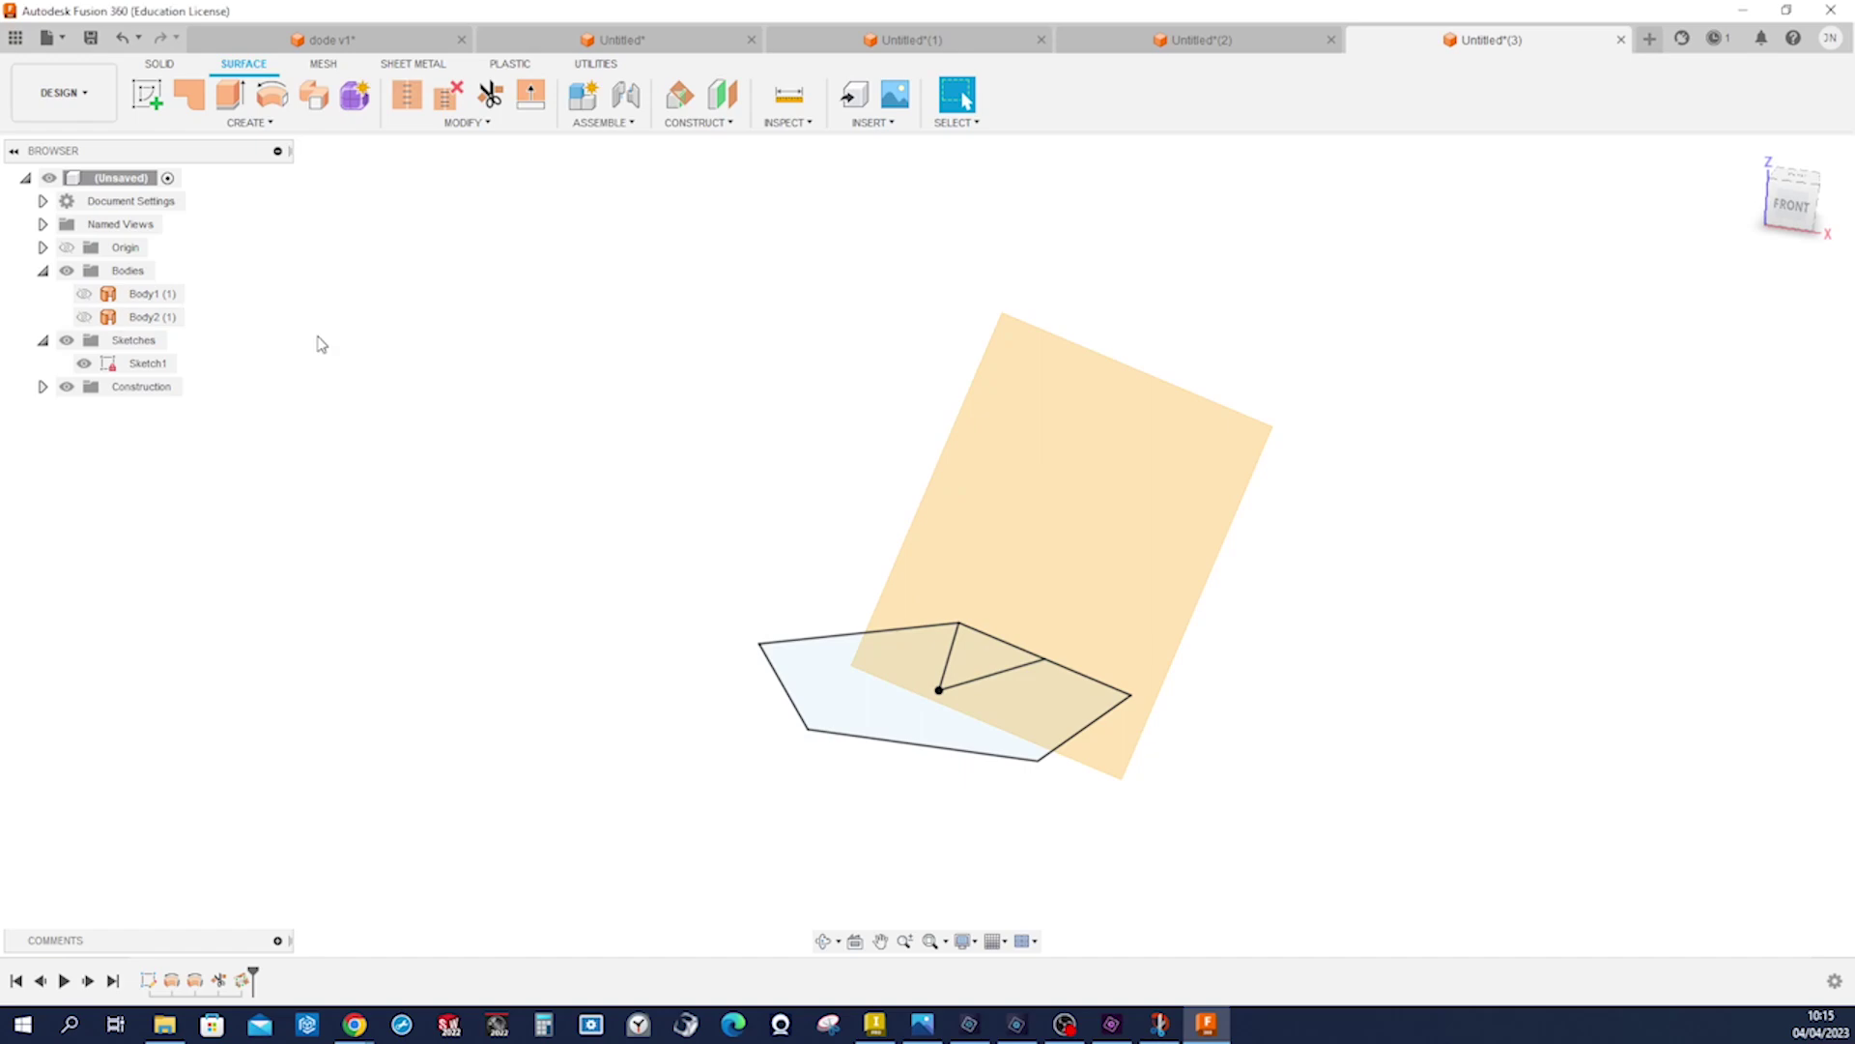
- Start a sketch on the three-point plane and draw a 5-sided circumscribed polygon of about 22.5 mm radius above the base pentagon
left_click(146, 94)
left_click(1189, 424)
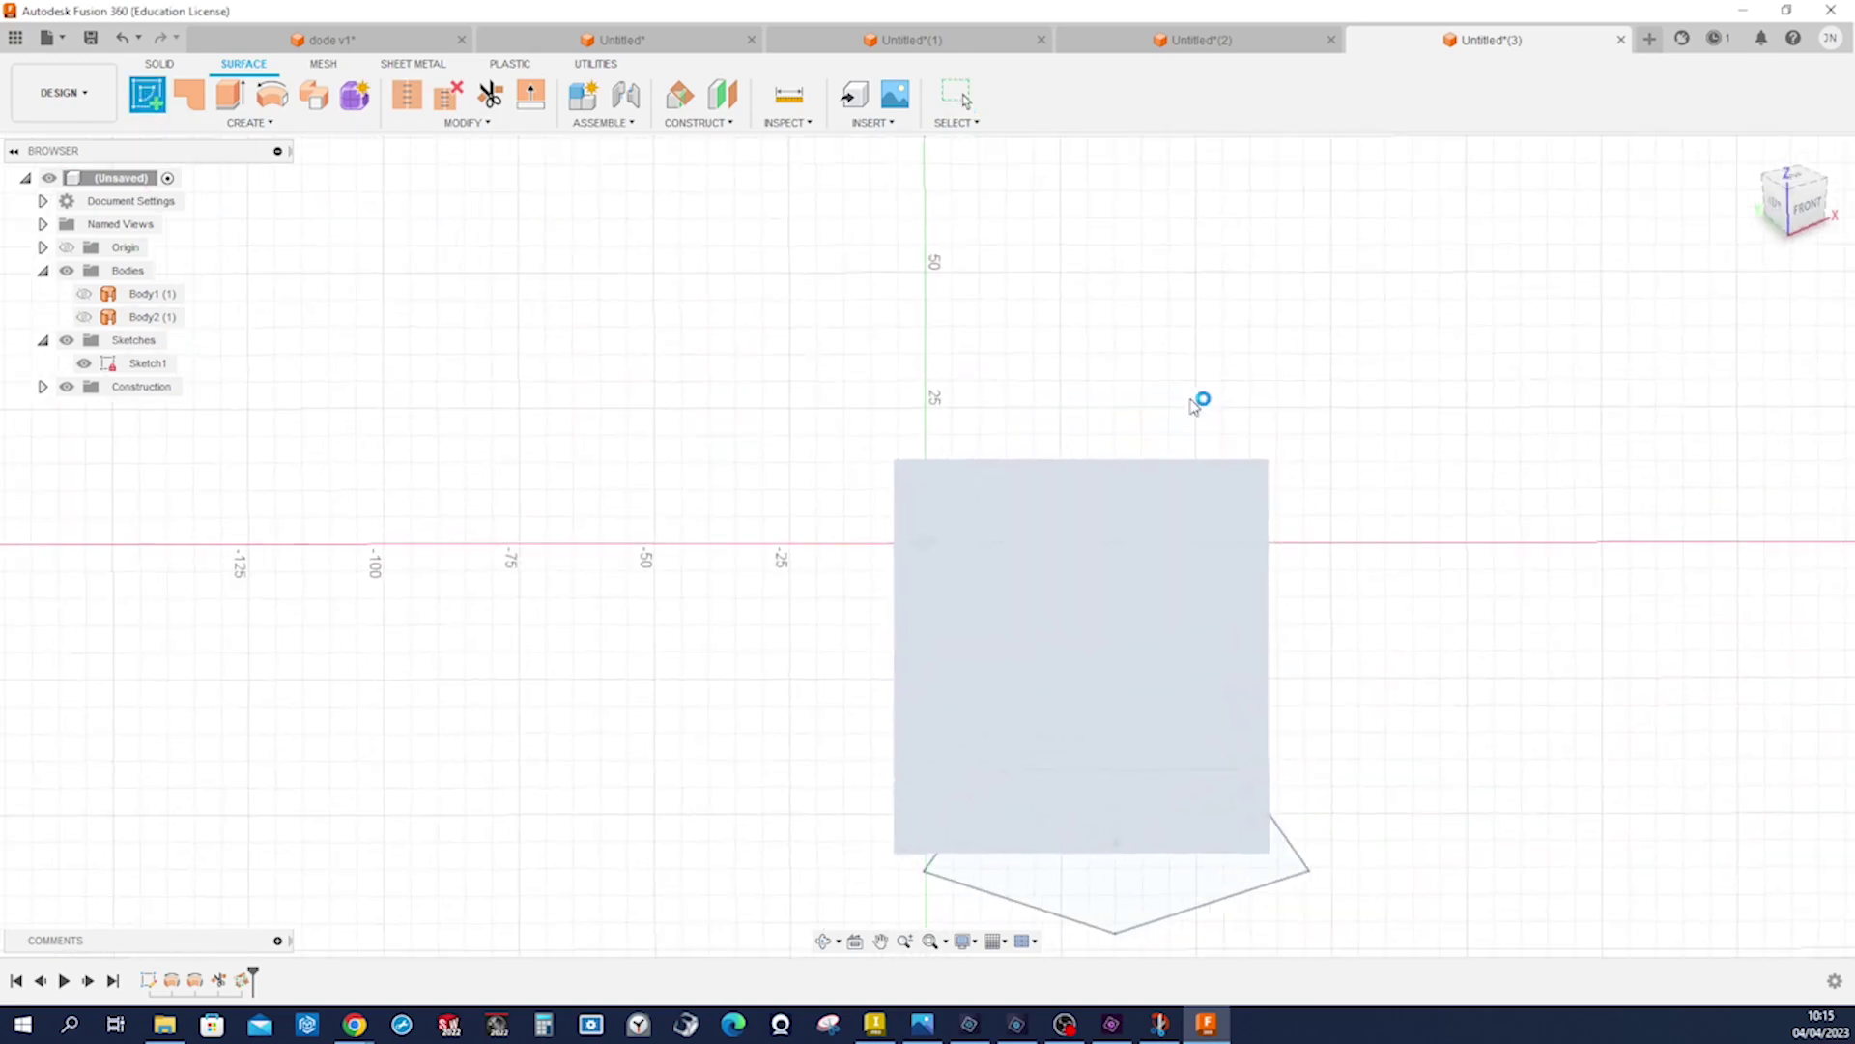
left_click(249, 123)
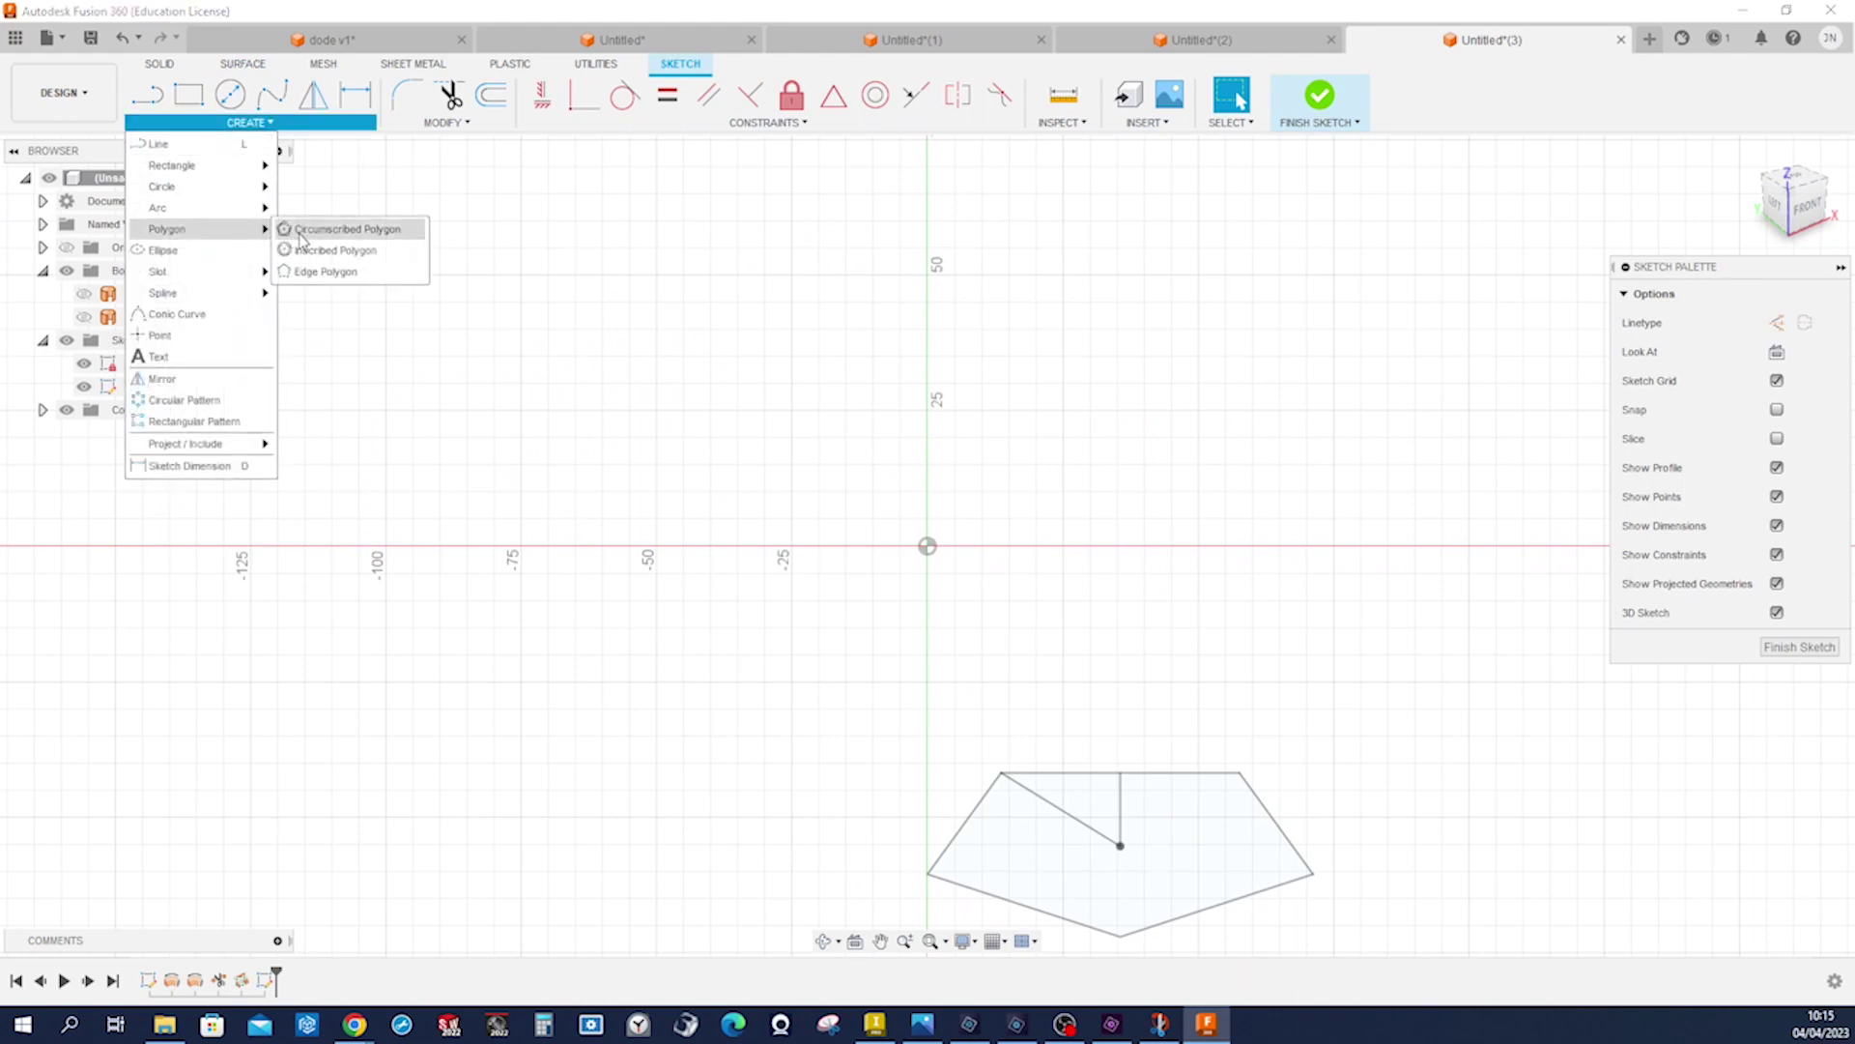
left_click(302, 232)
left_click(1144, 650)
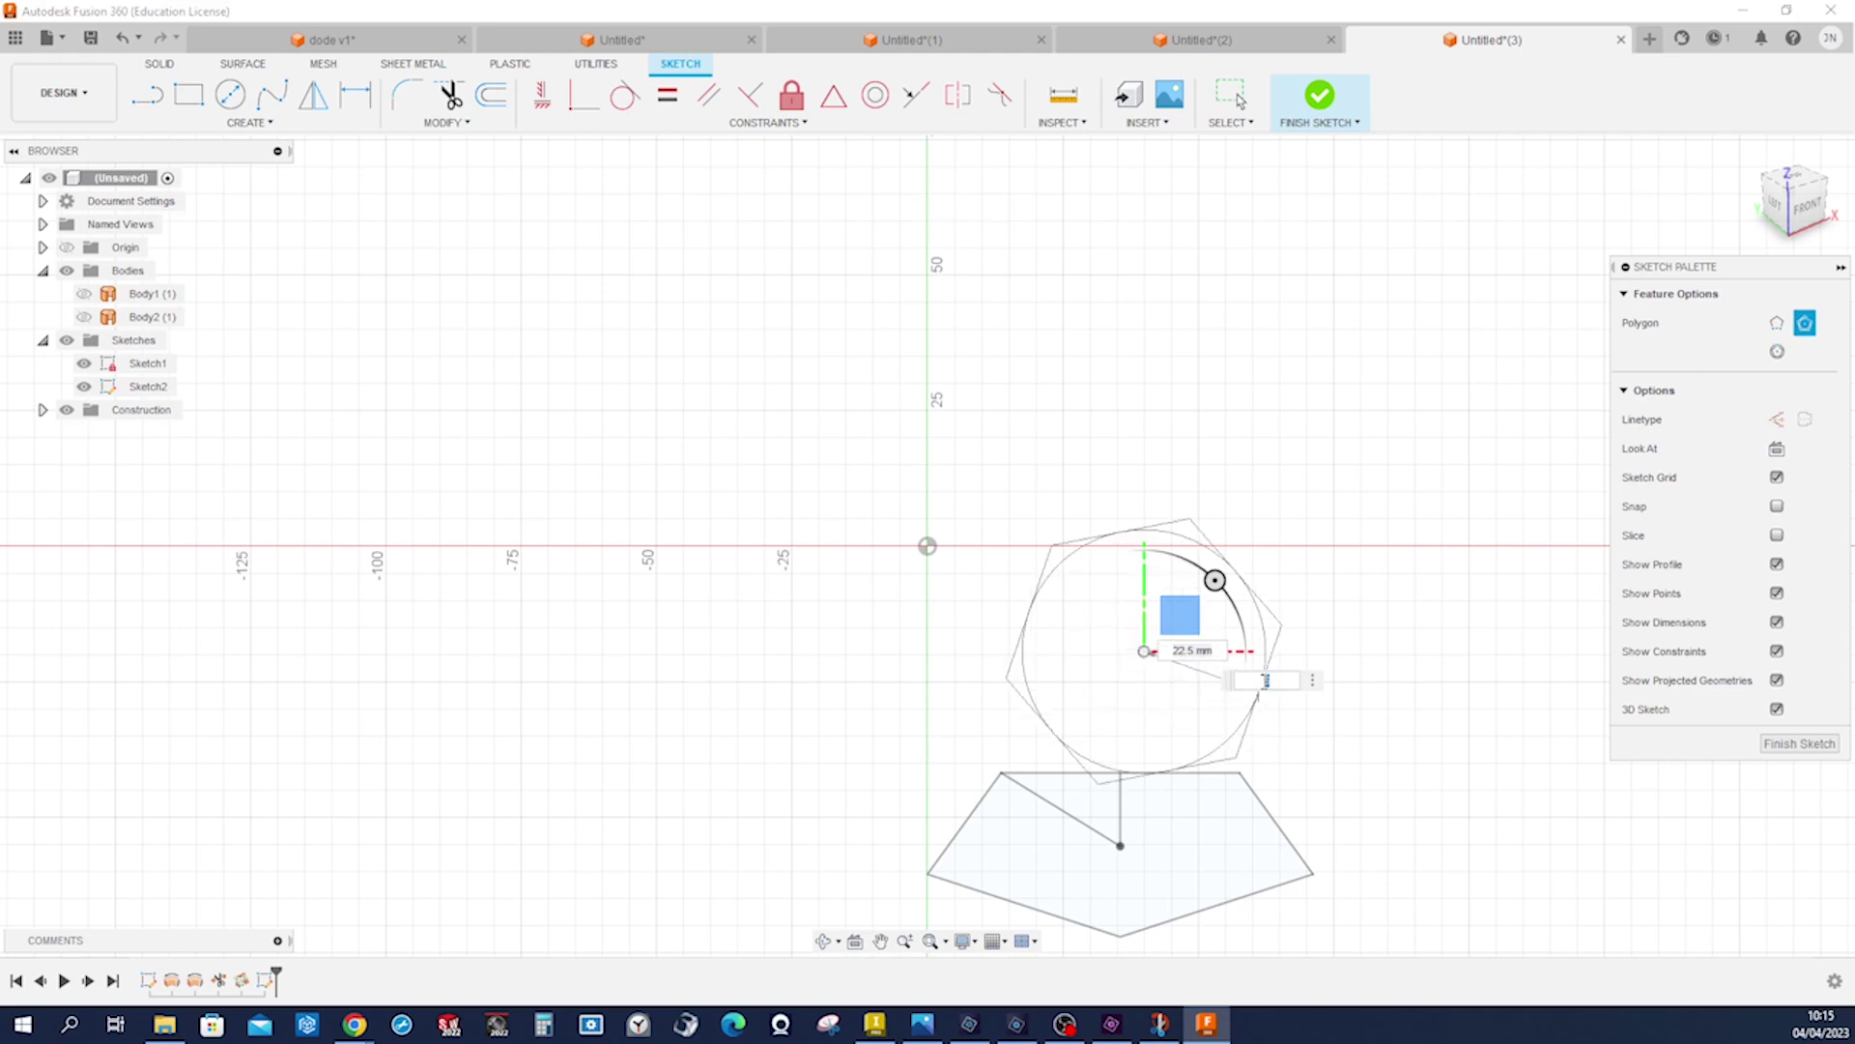
left_click(1266, 680)
type("5")
key("Return")
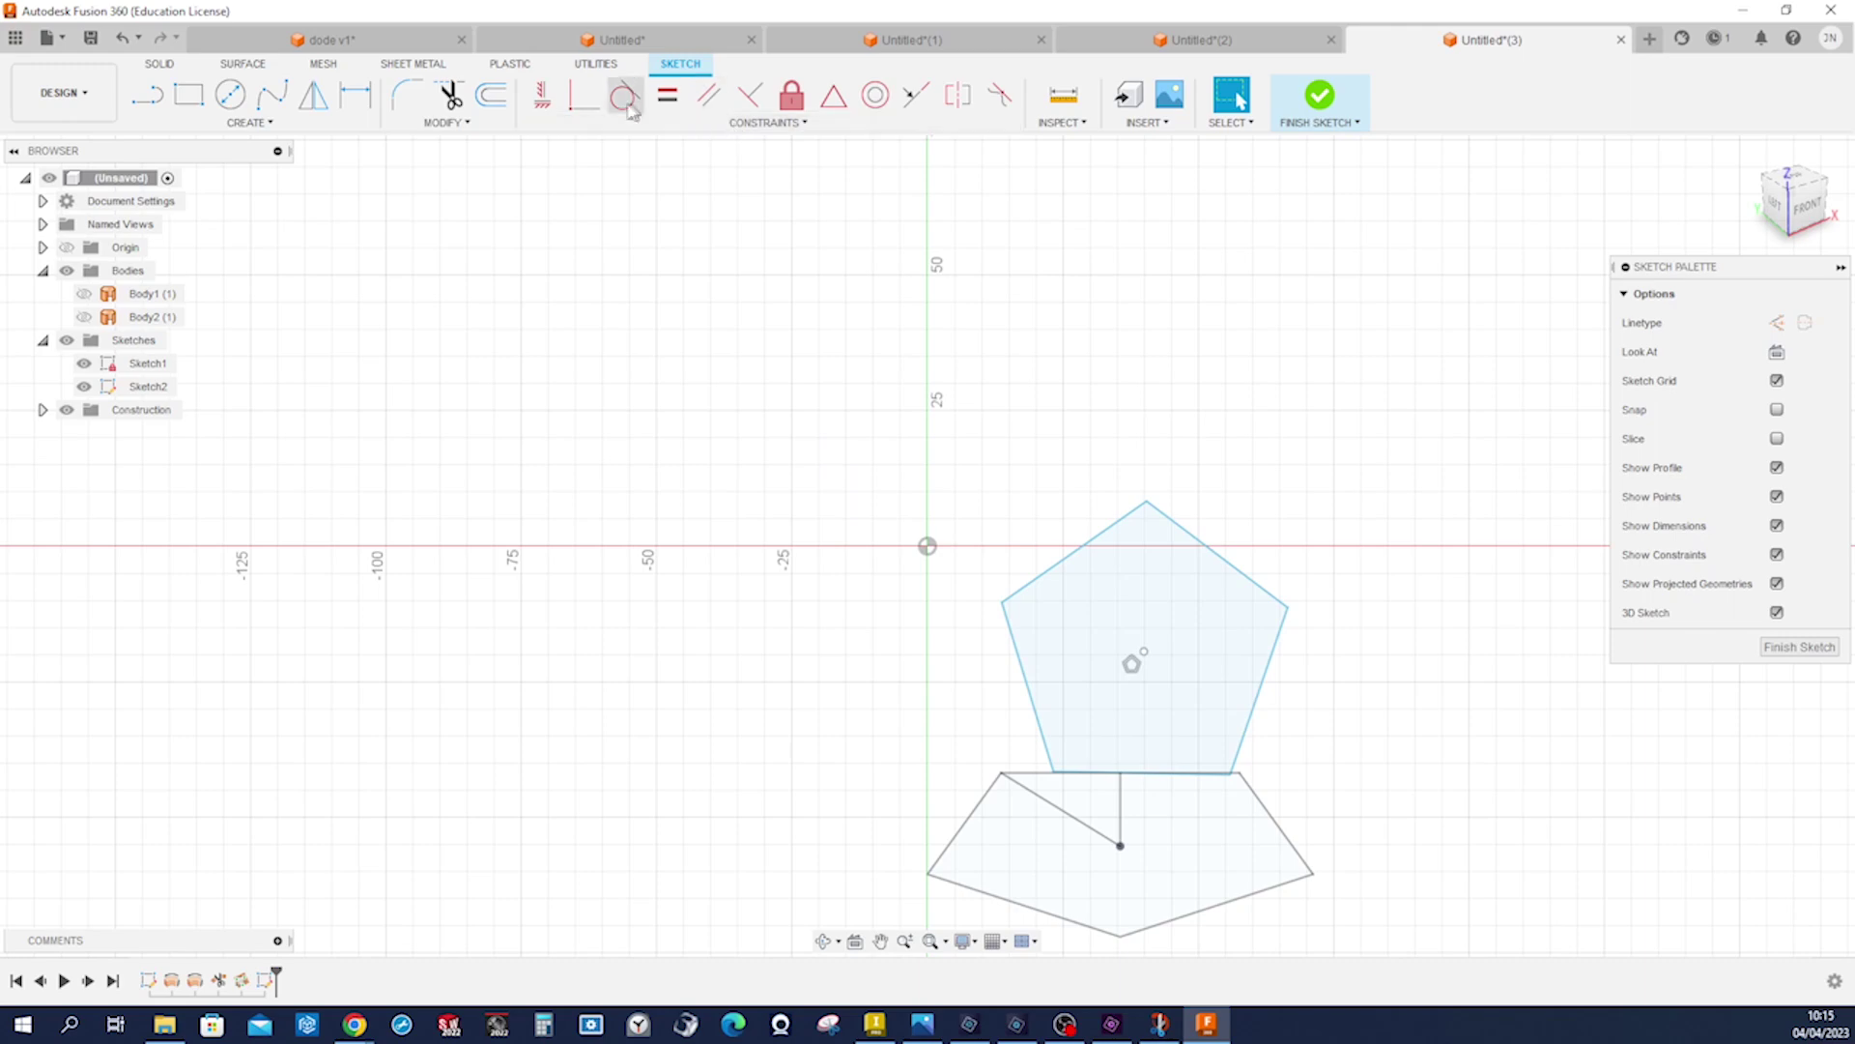
- Make the new pentagon's two lower vertices coincident with the ends of the base pentagon's adjoining edge, and finish the sketch
left_click(583, 95)
scroll(1035, 596, "up", 3)
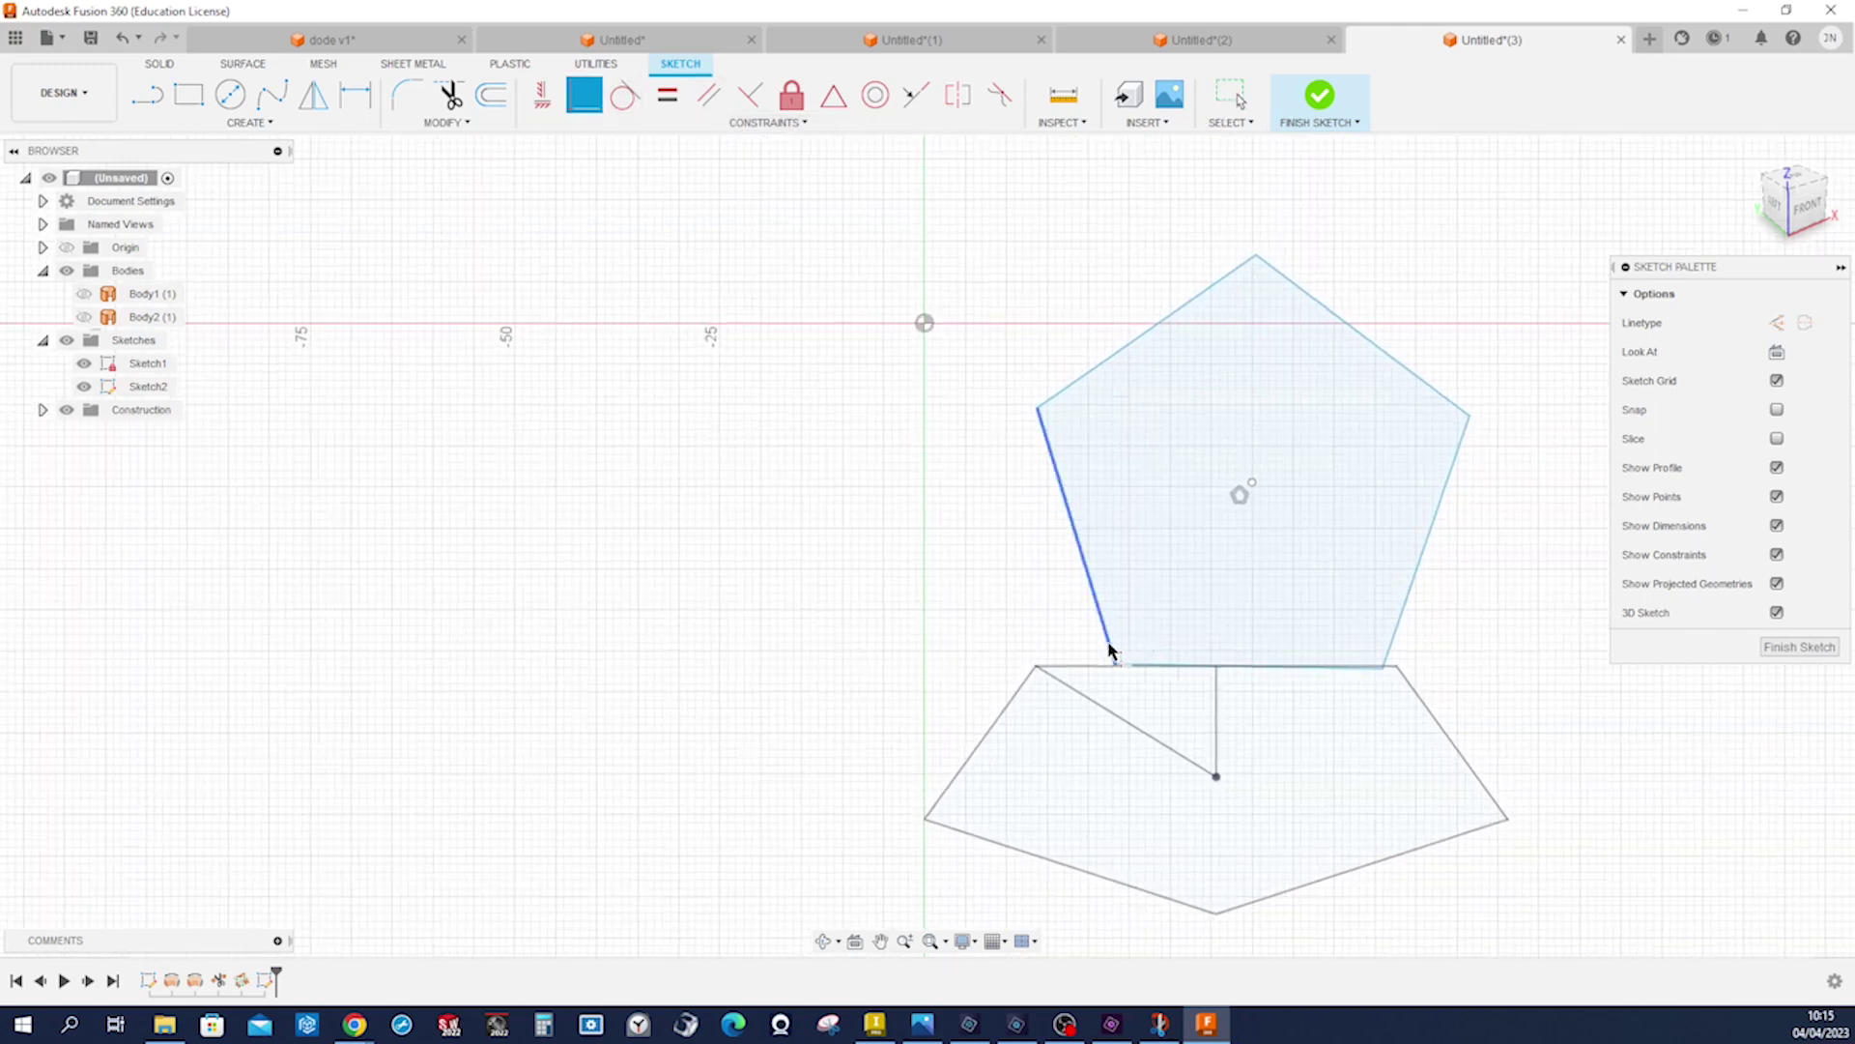
left_click(1115, 667)
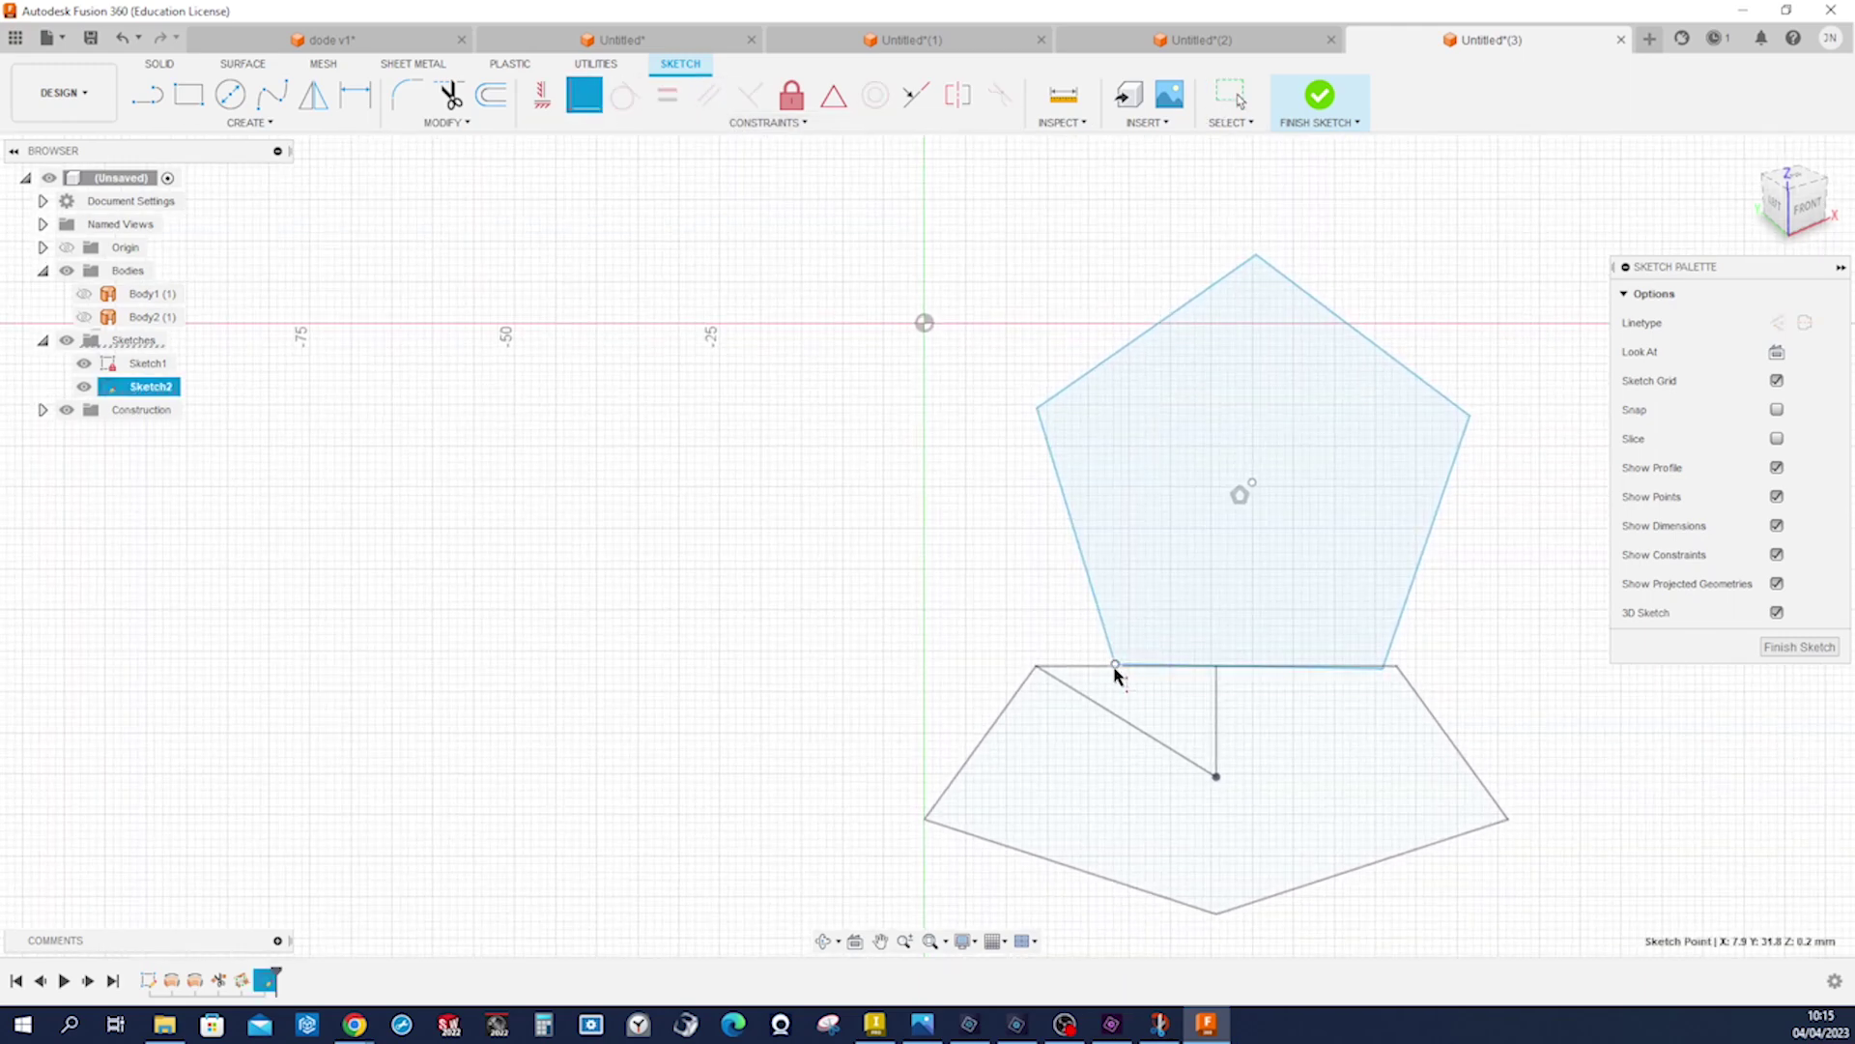
left_click(1040, 670)
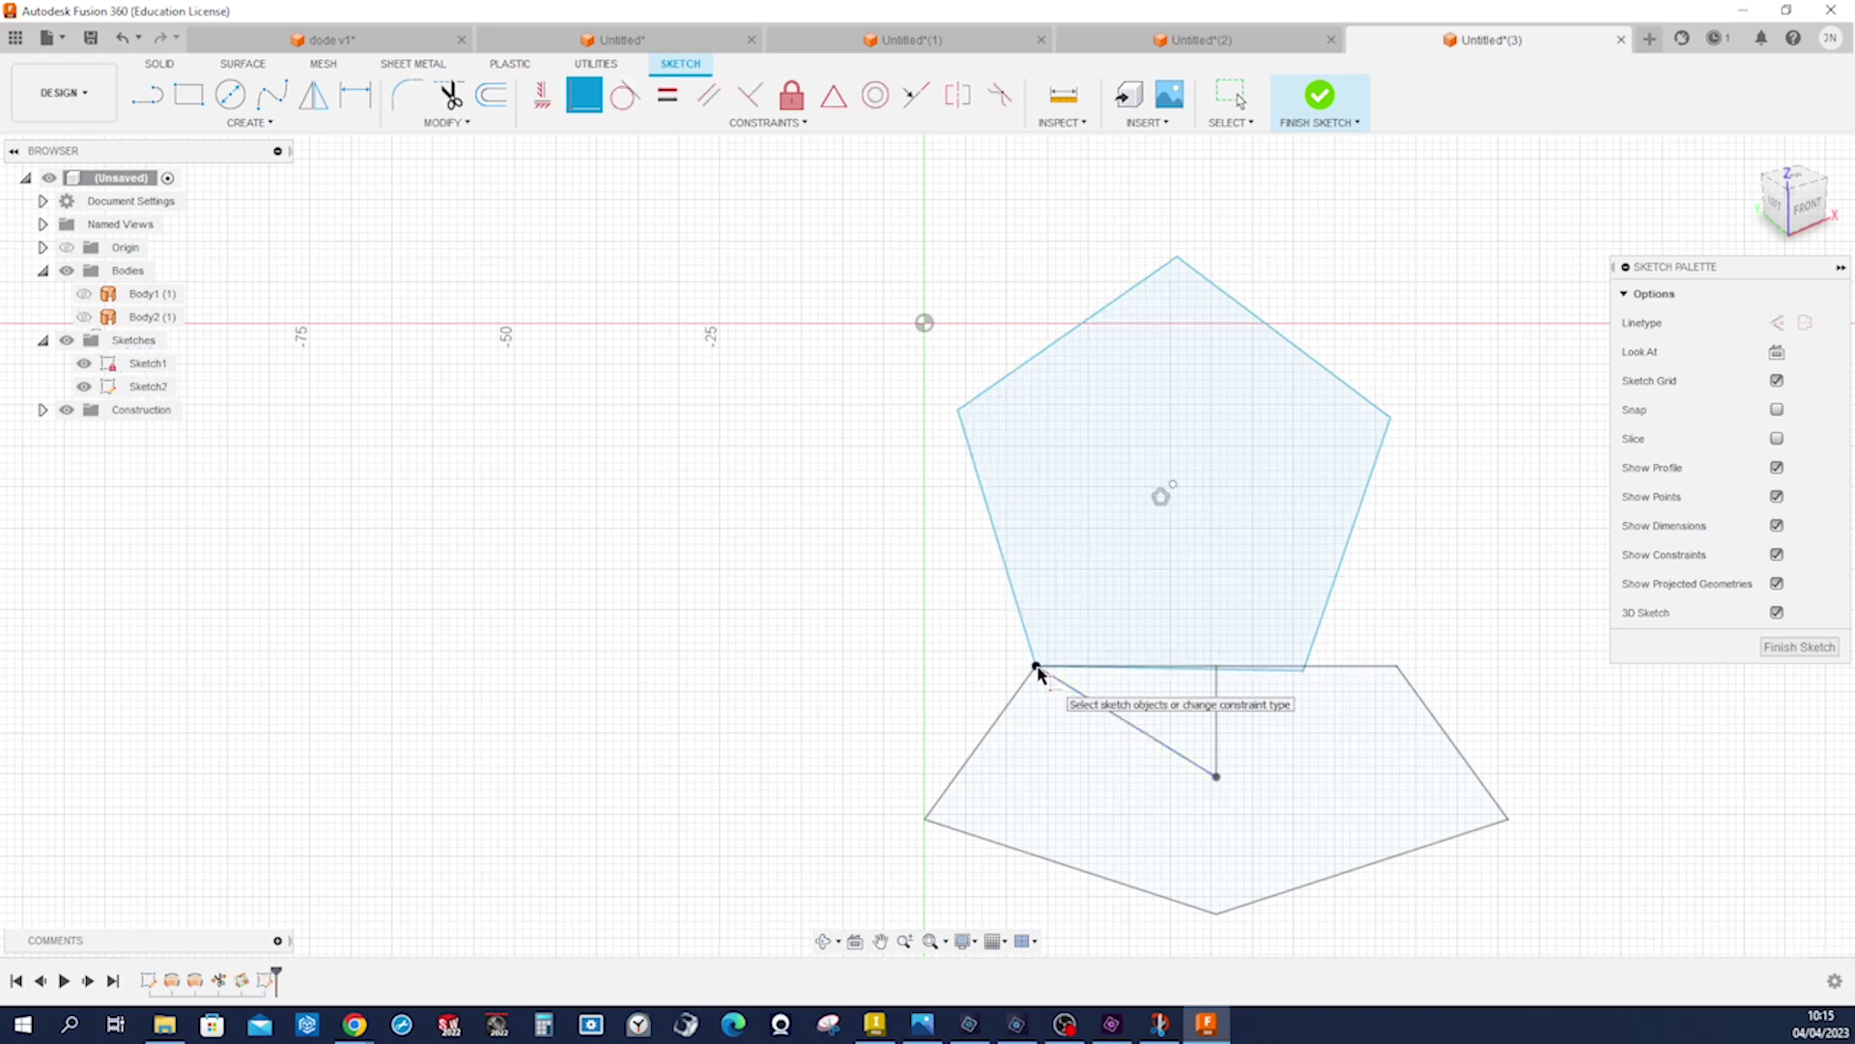
left_click(1303, 669)
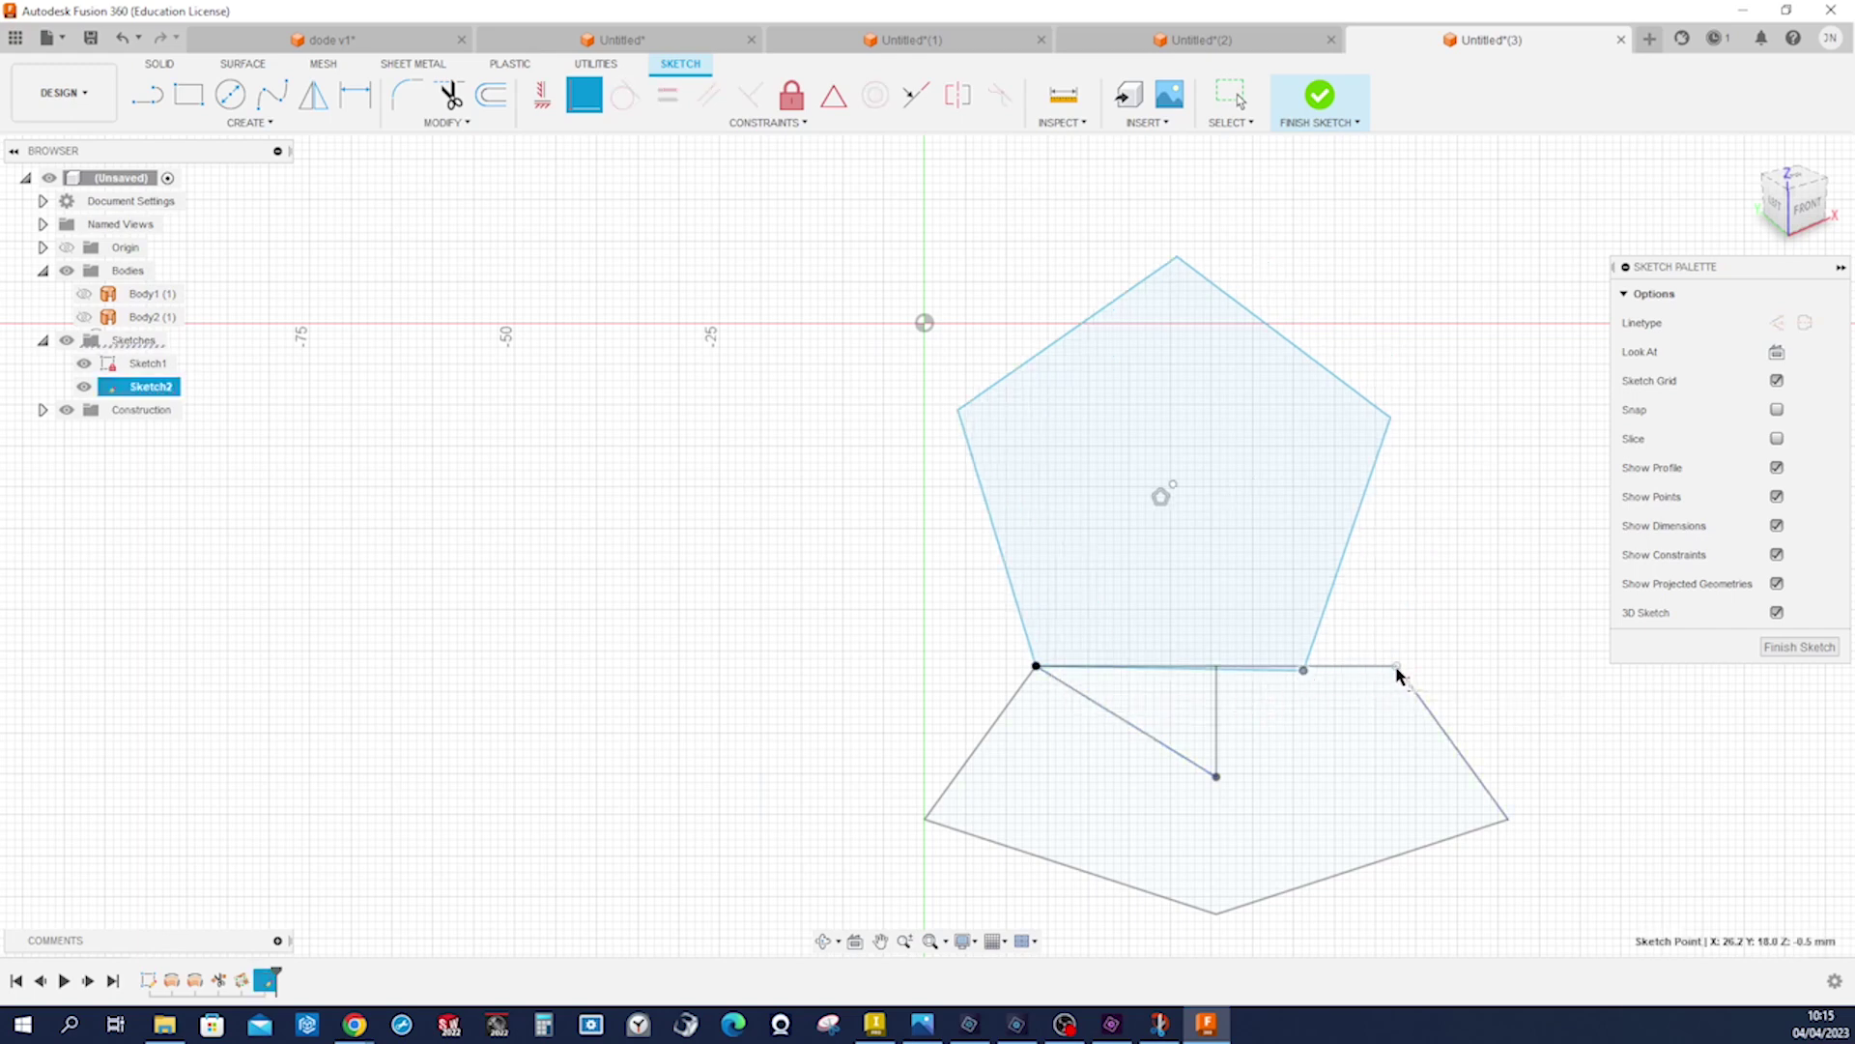
left_click(1397, 667)
left_click(1787, 648)
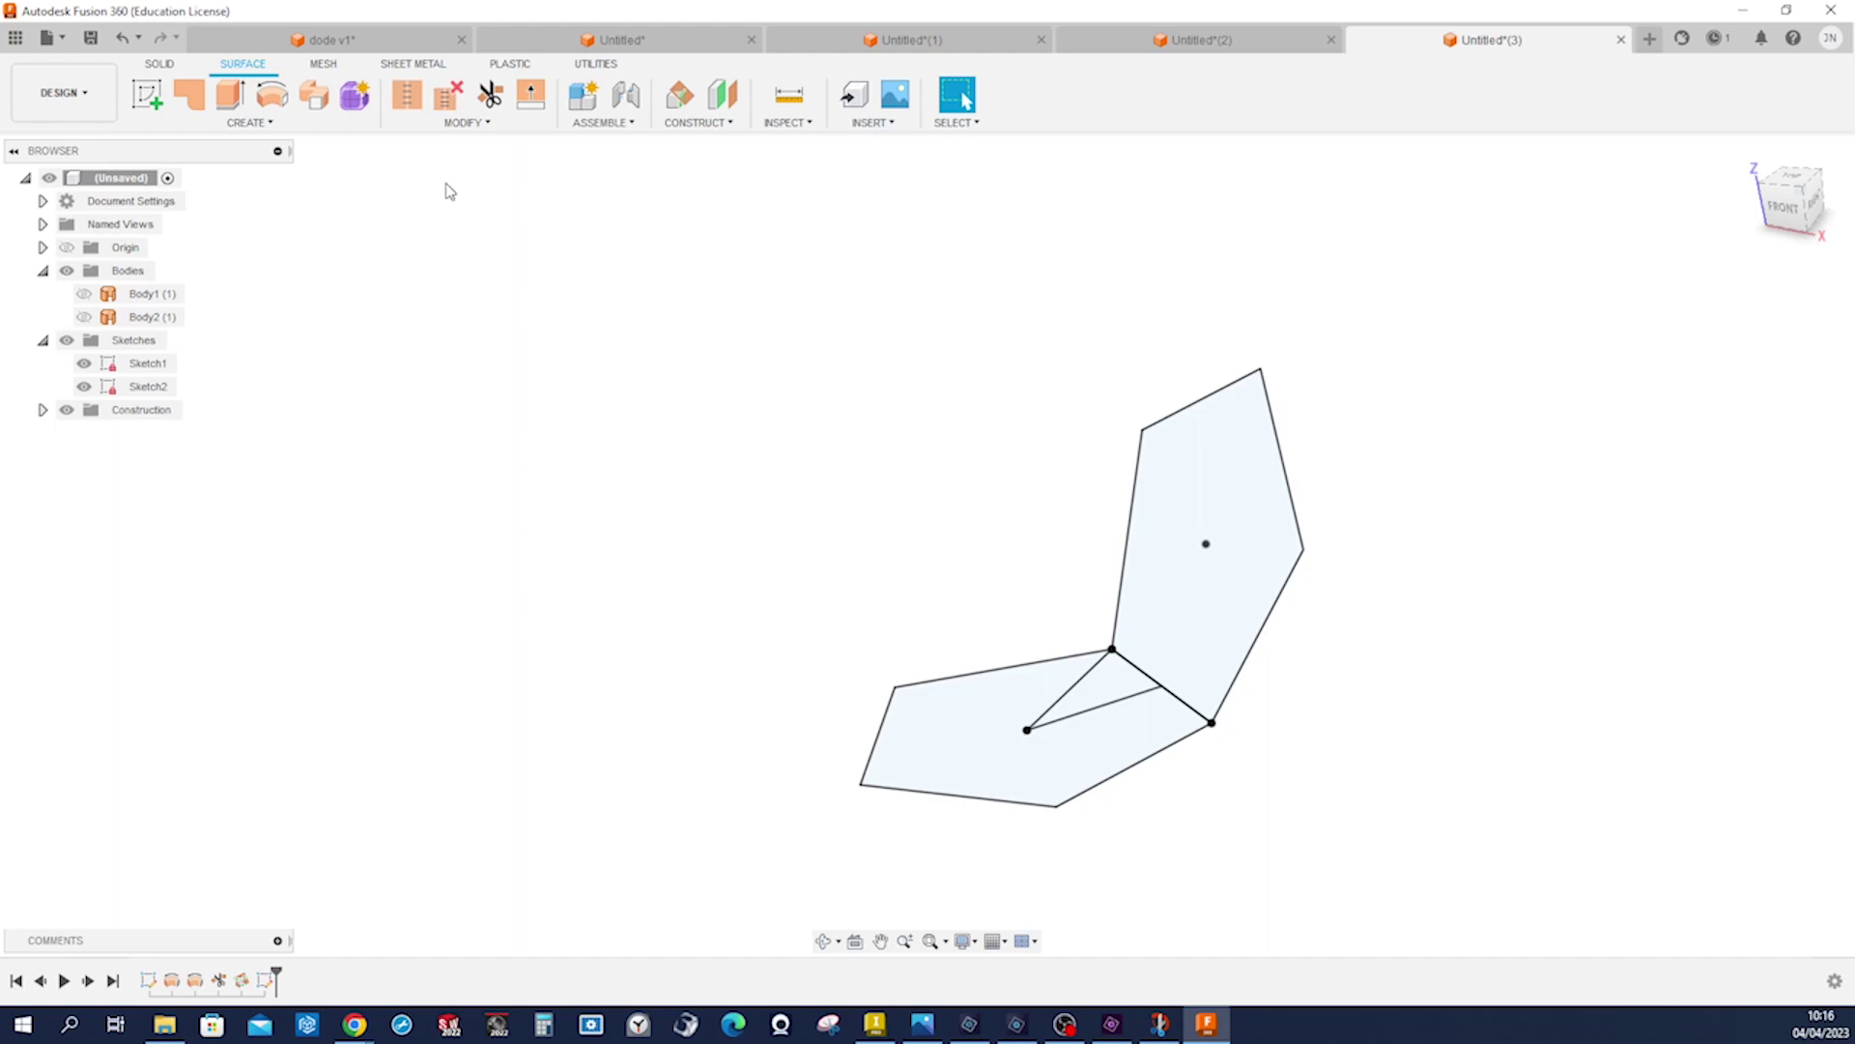
- Patch the tilted pentagon profile of Sketch2 as a new surface body
left_click(189, 94)
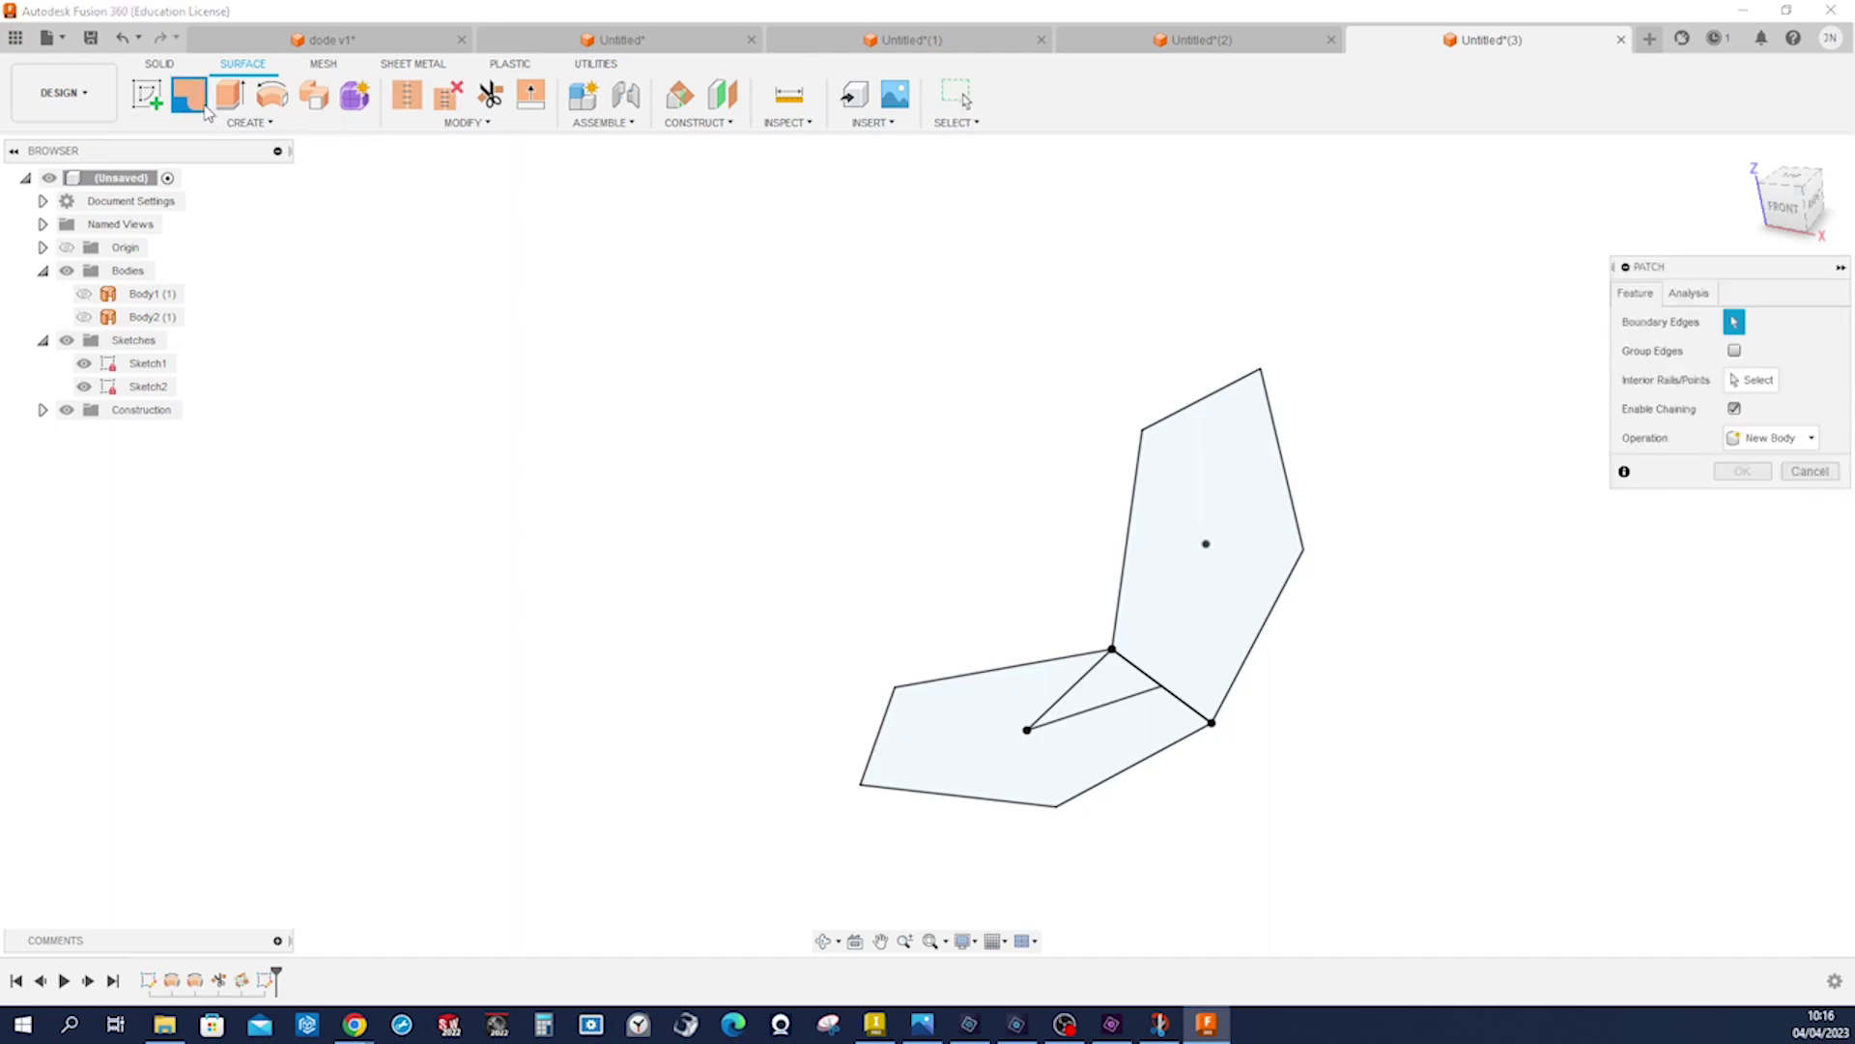
left_click(1137, 519)
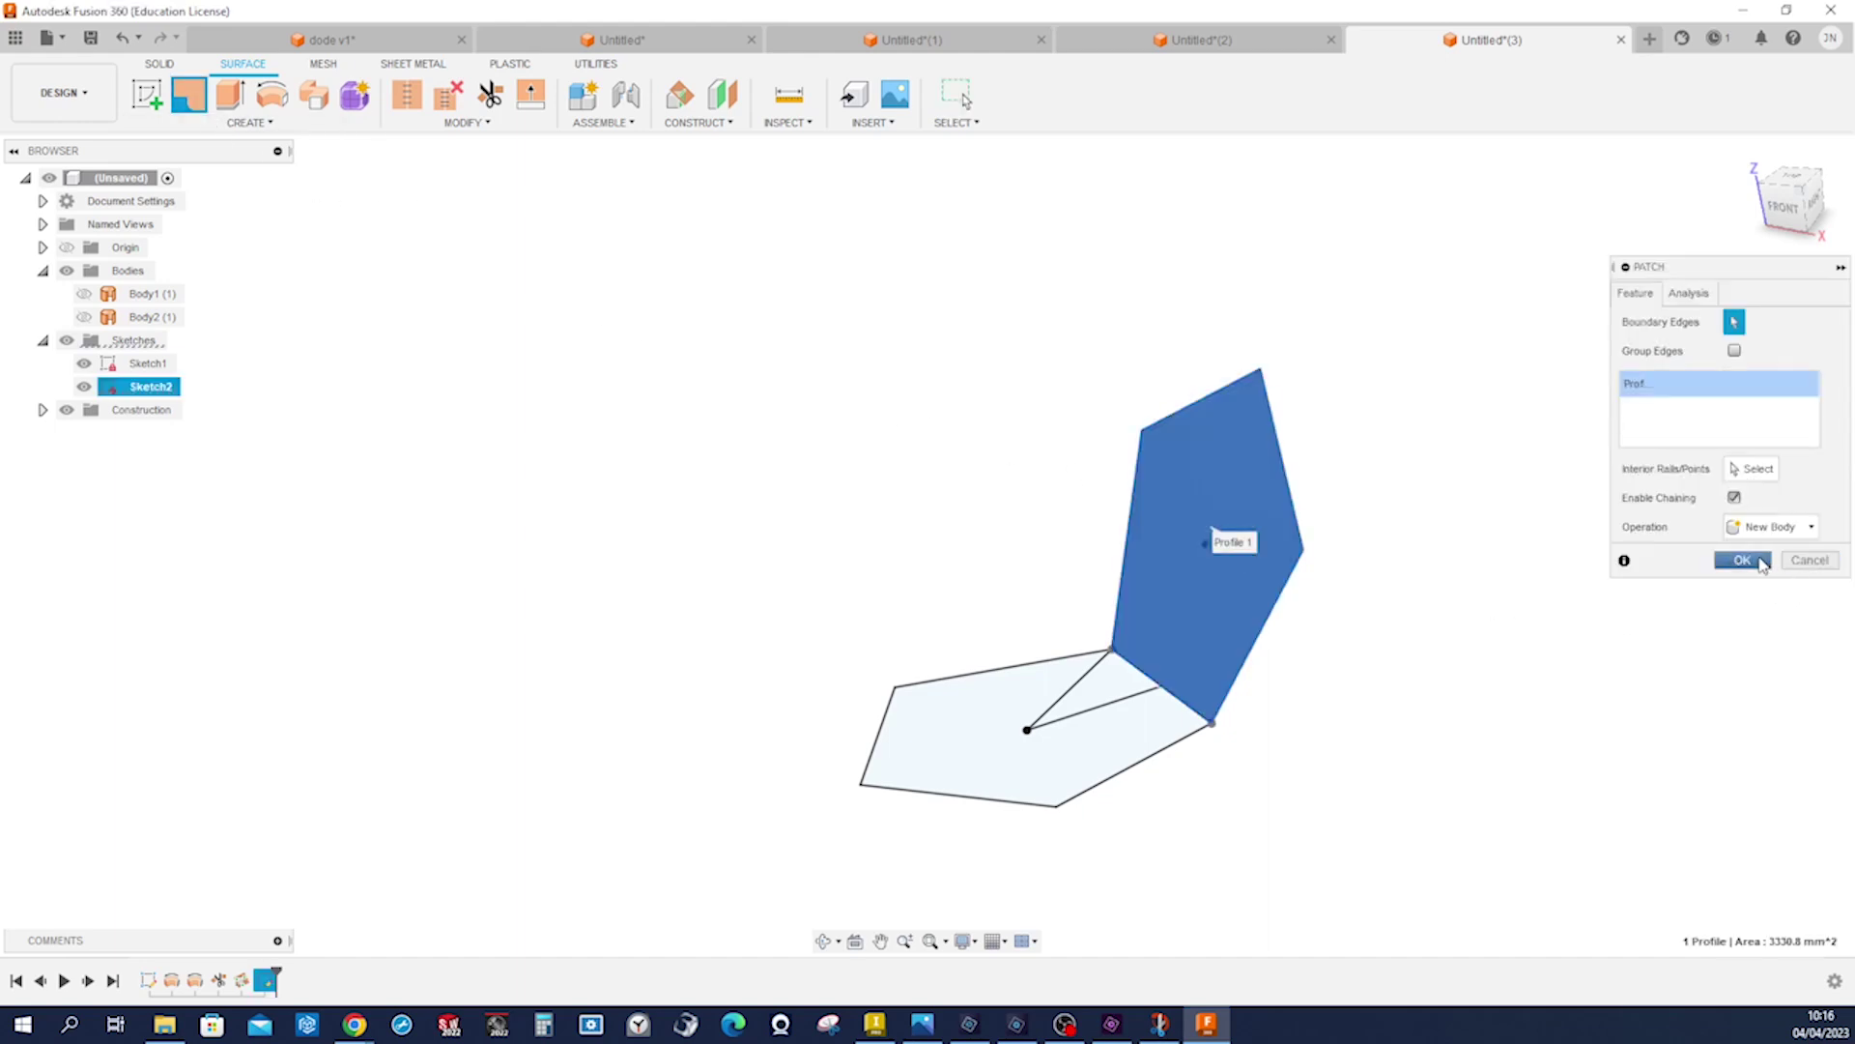
left_click(1762, 565)
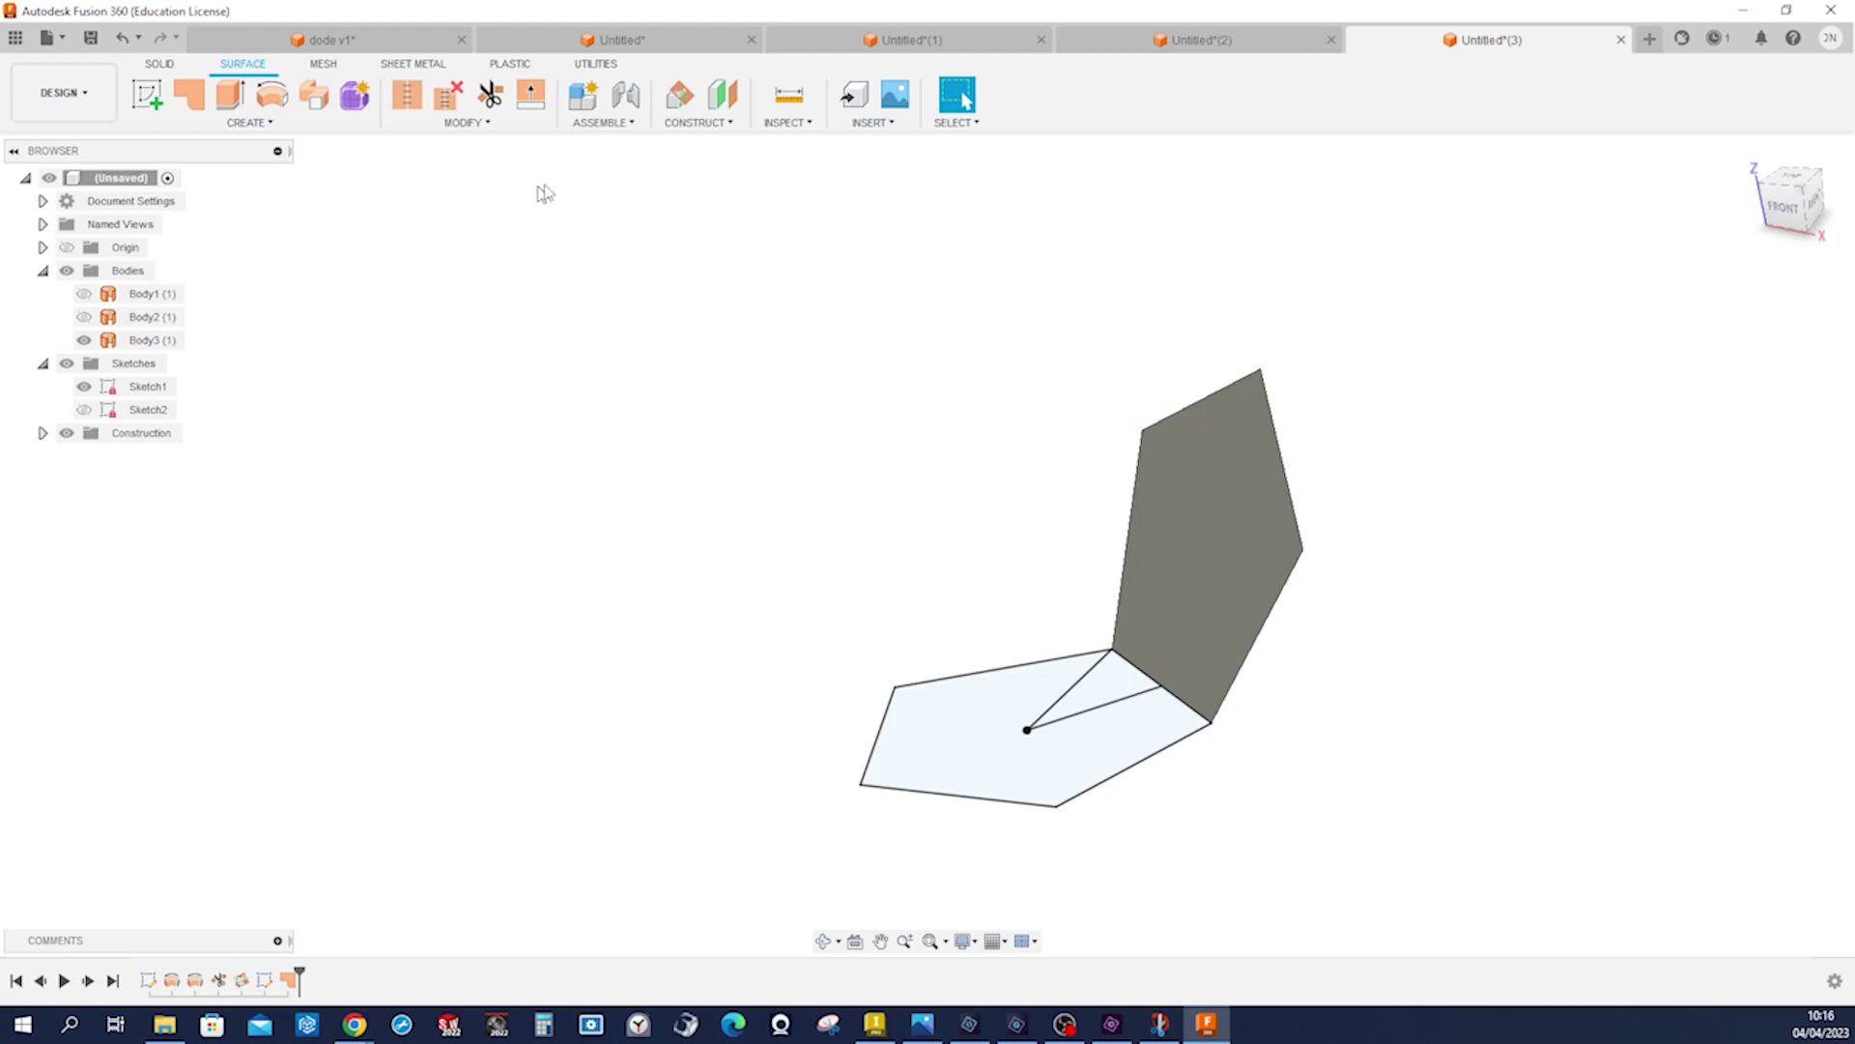
- Create a full circular pattern of the tilted pentagon body around the Z axis with a quantity of 5
left_click(491, 124)
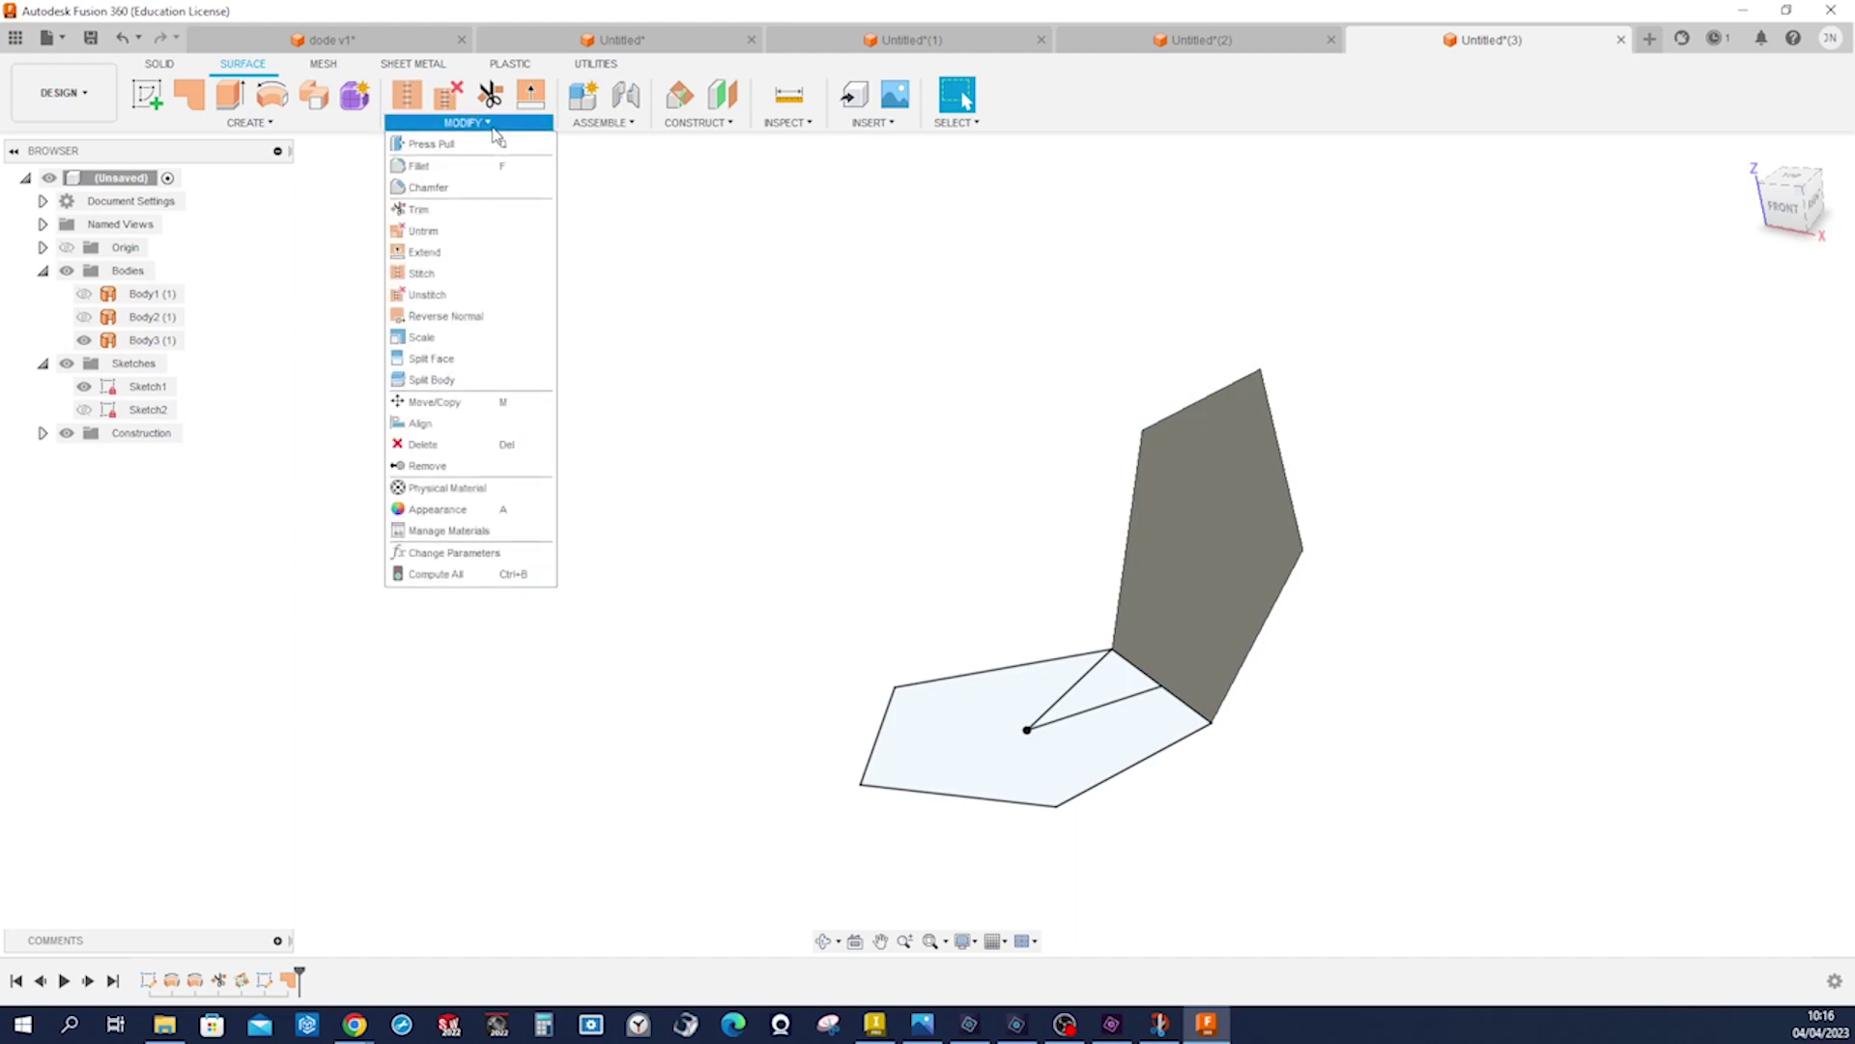
mouse_move(348, 127)
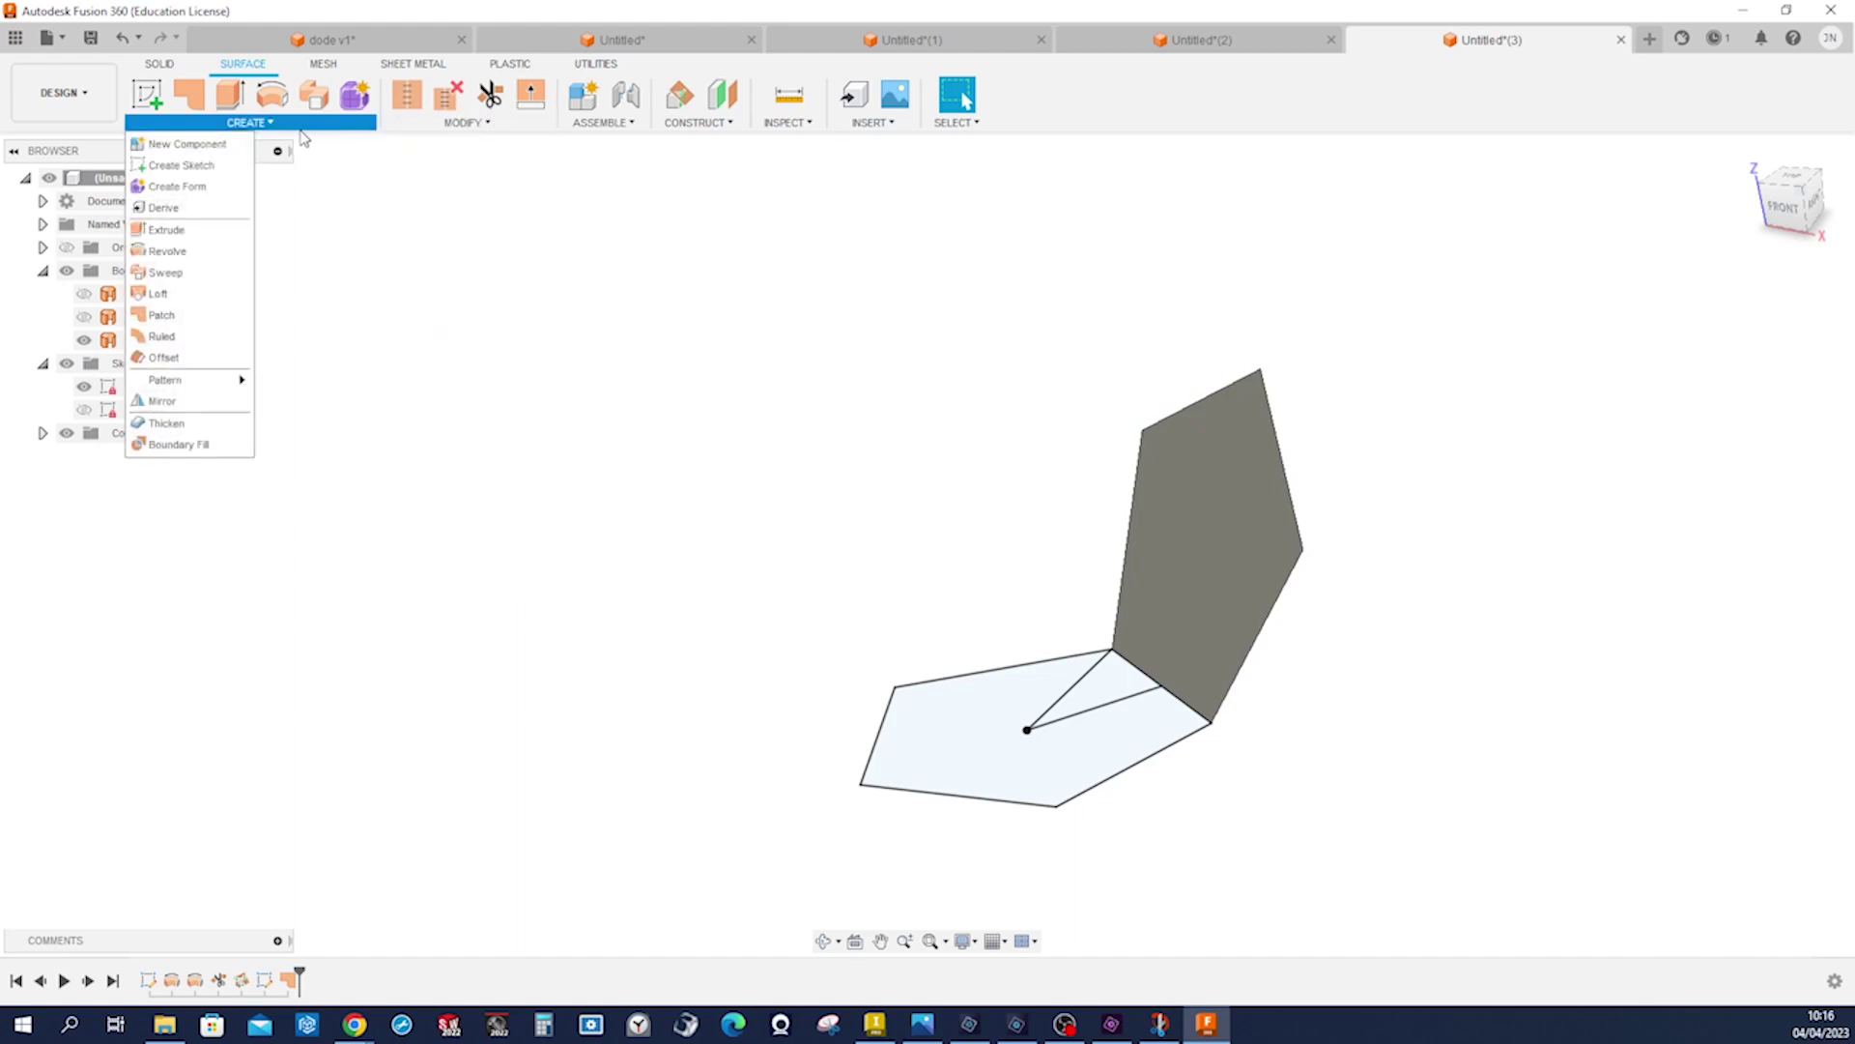
mouse_move(200, 377)
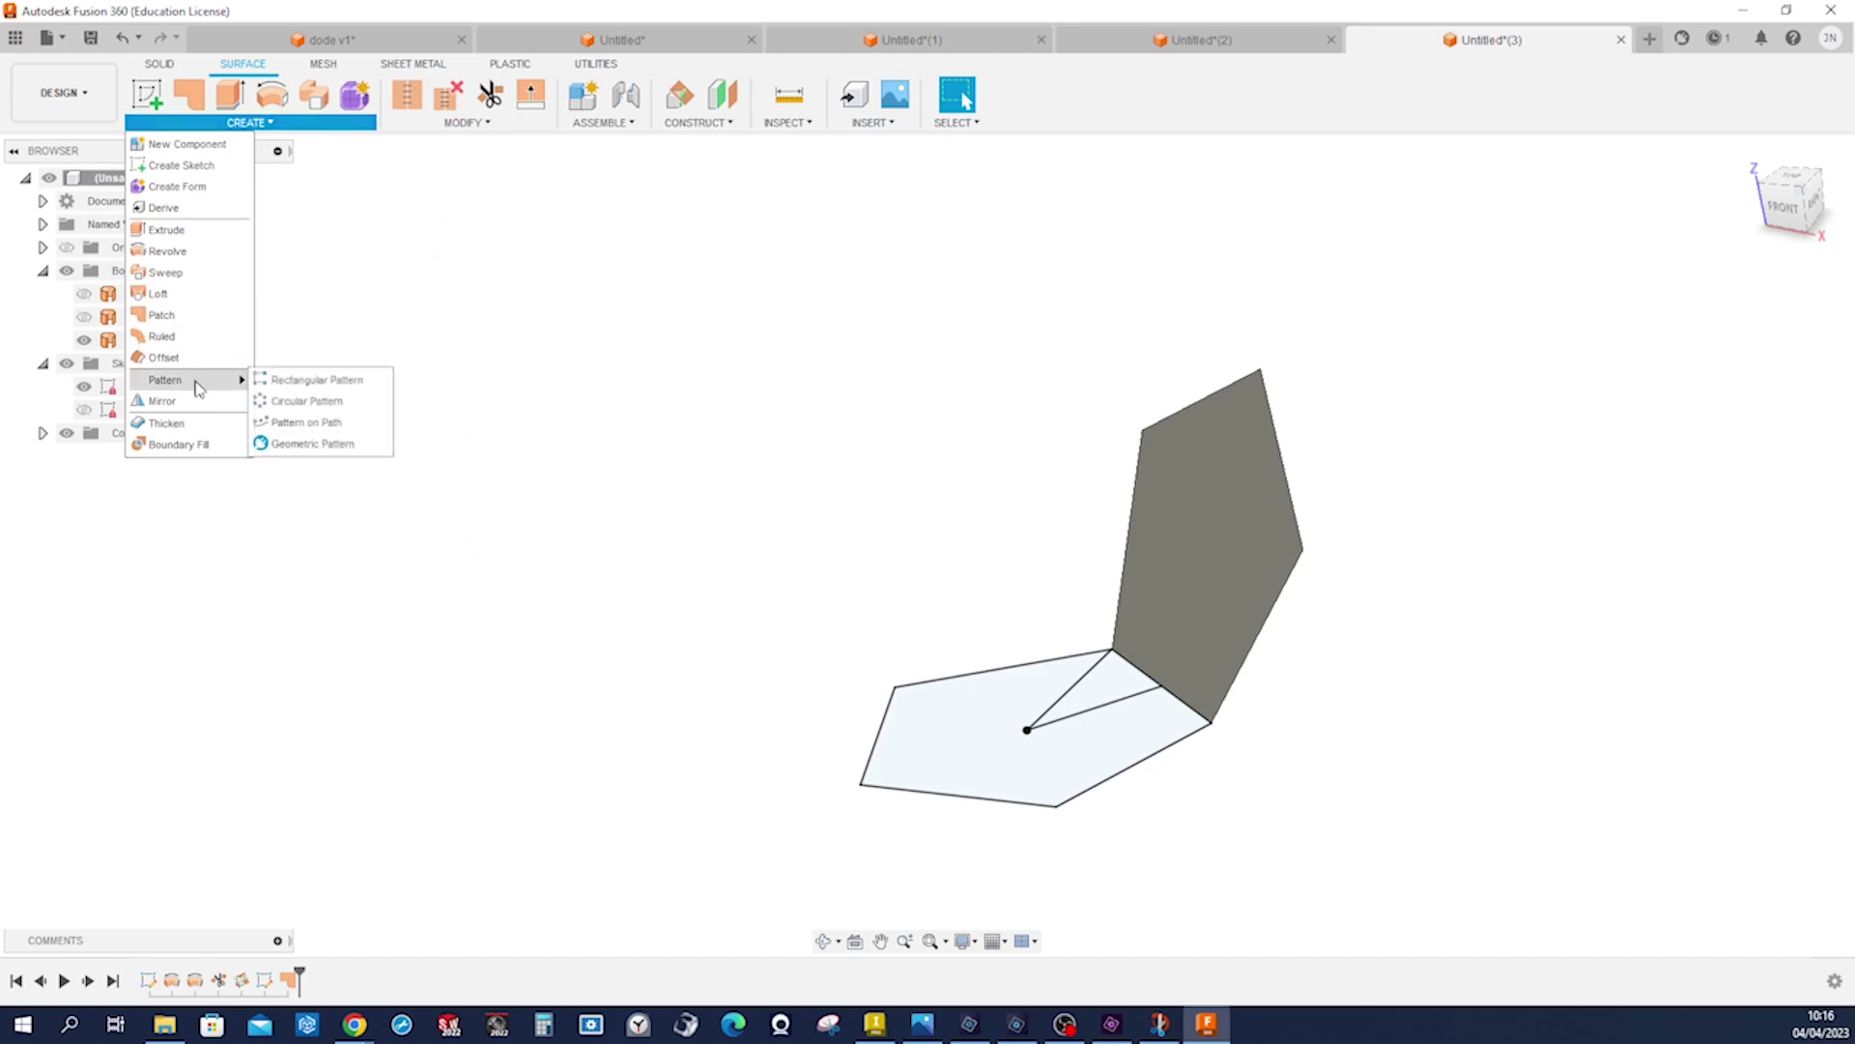
left_click(300, 401)
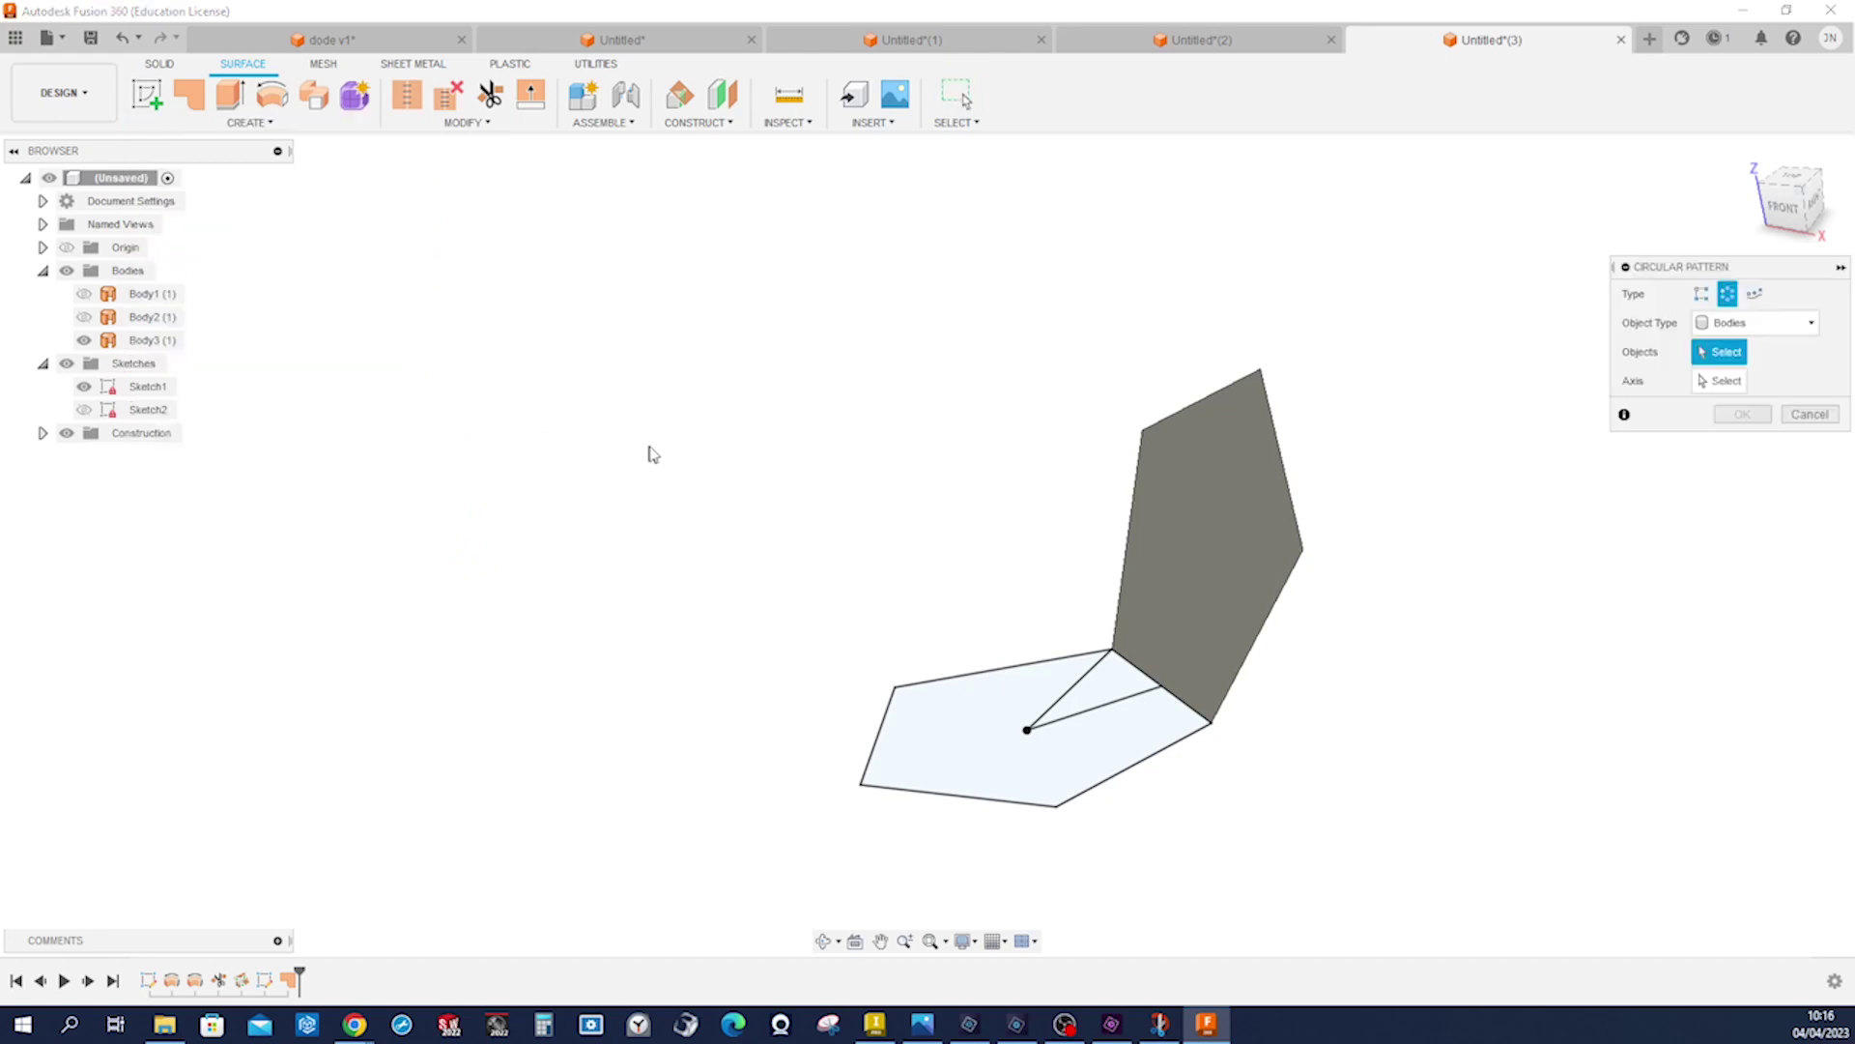
left_click(1181, 535)
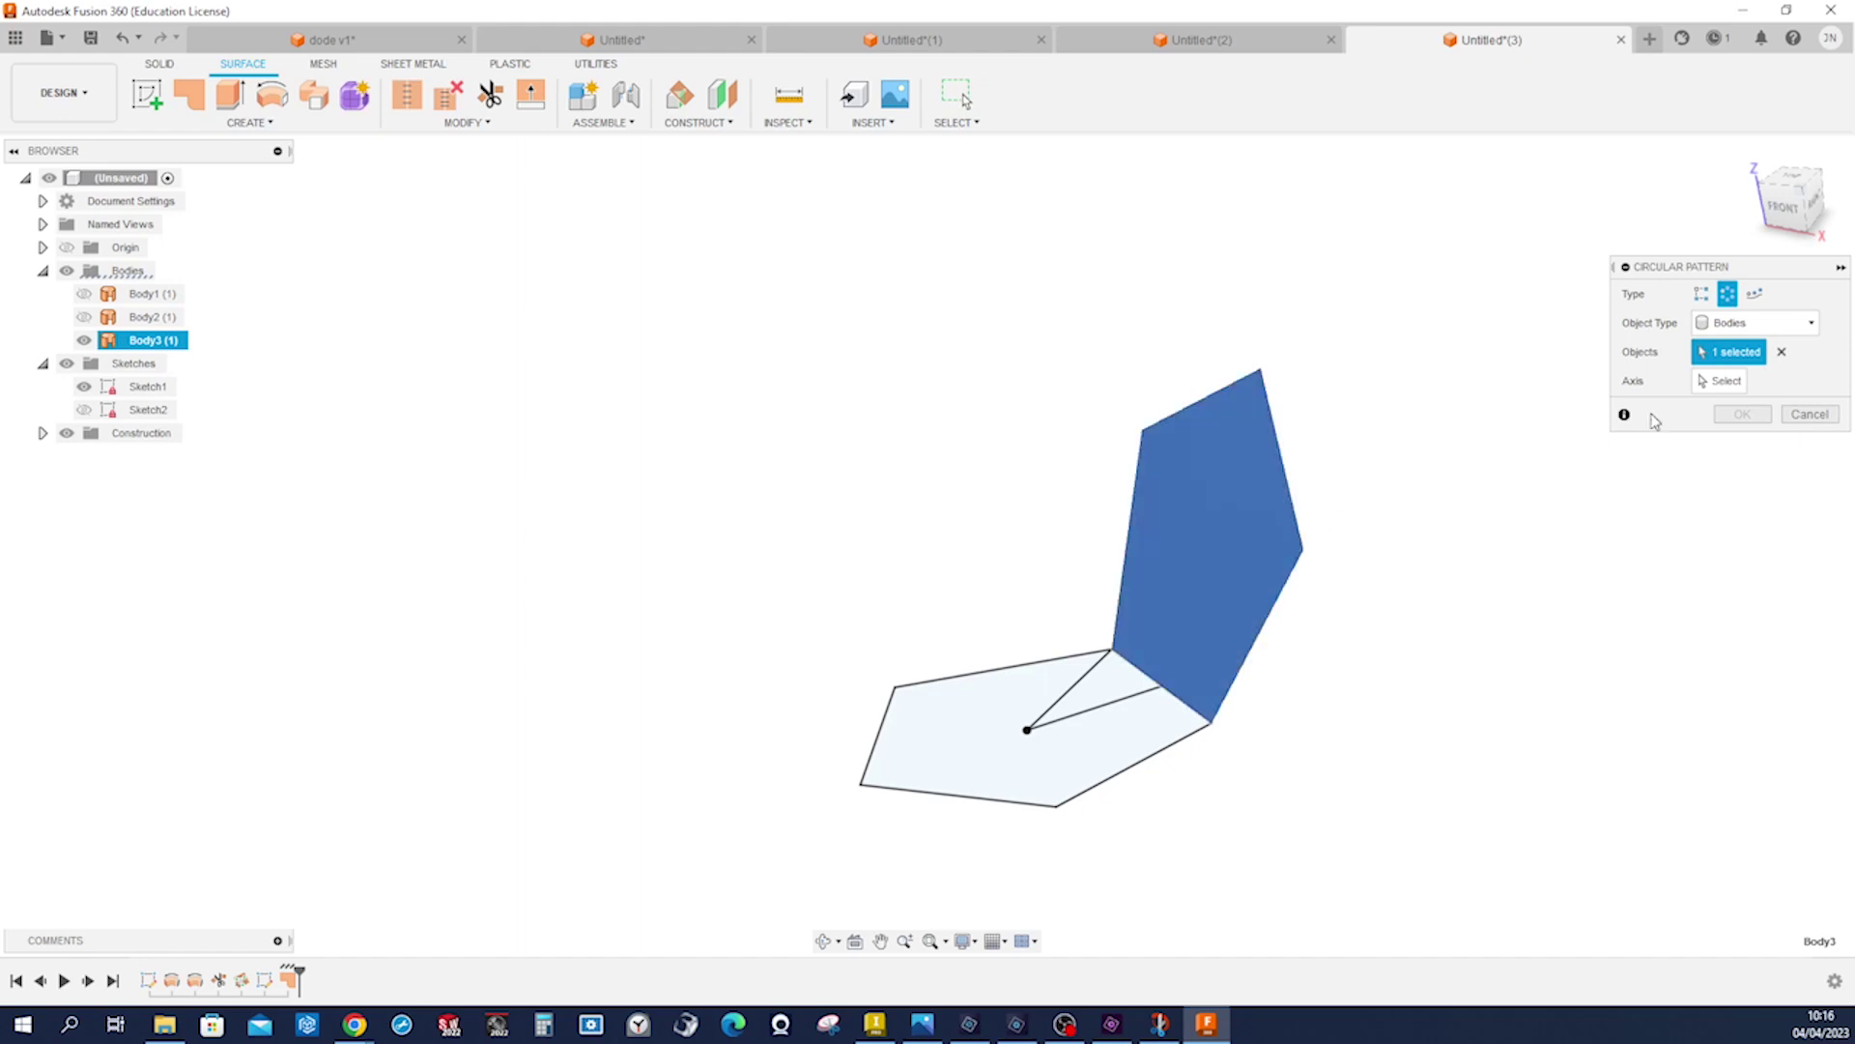
left_click(1722, 381)
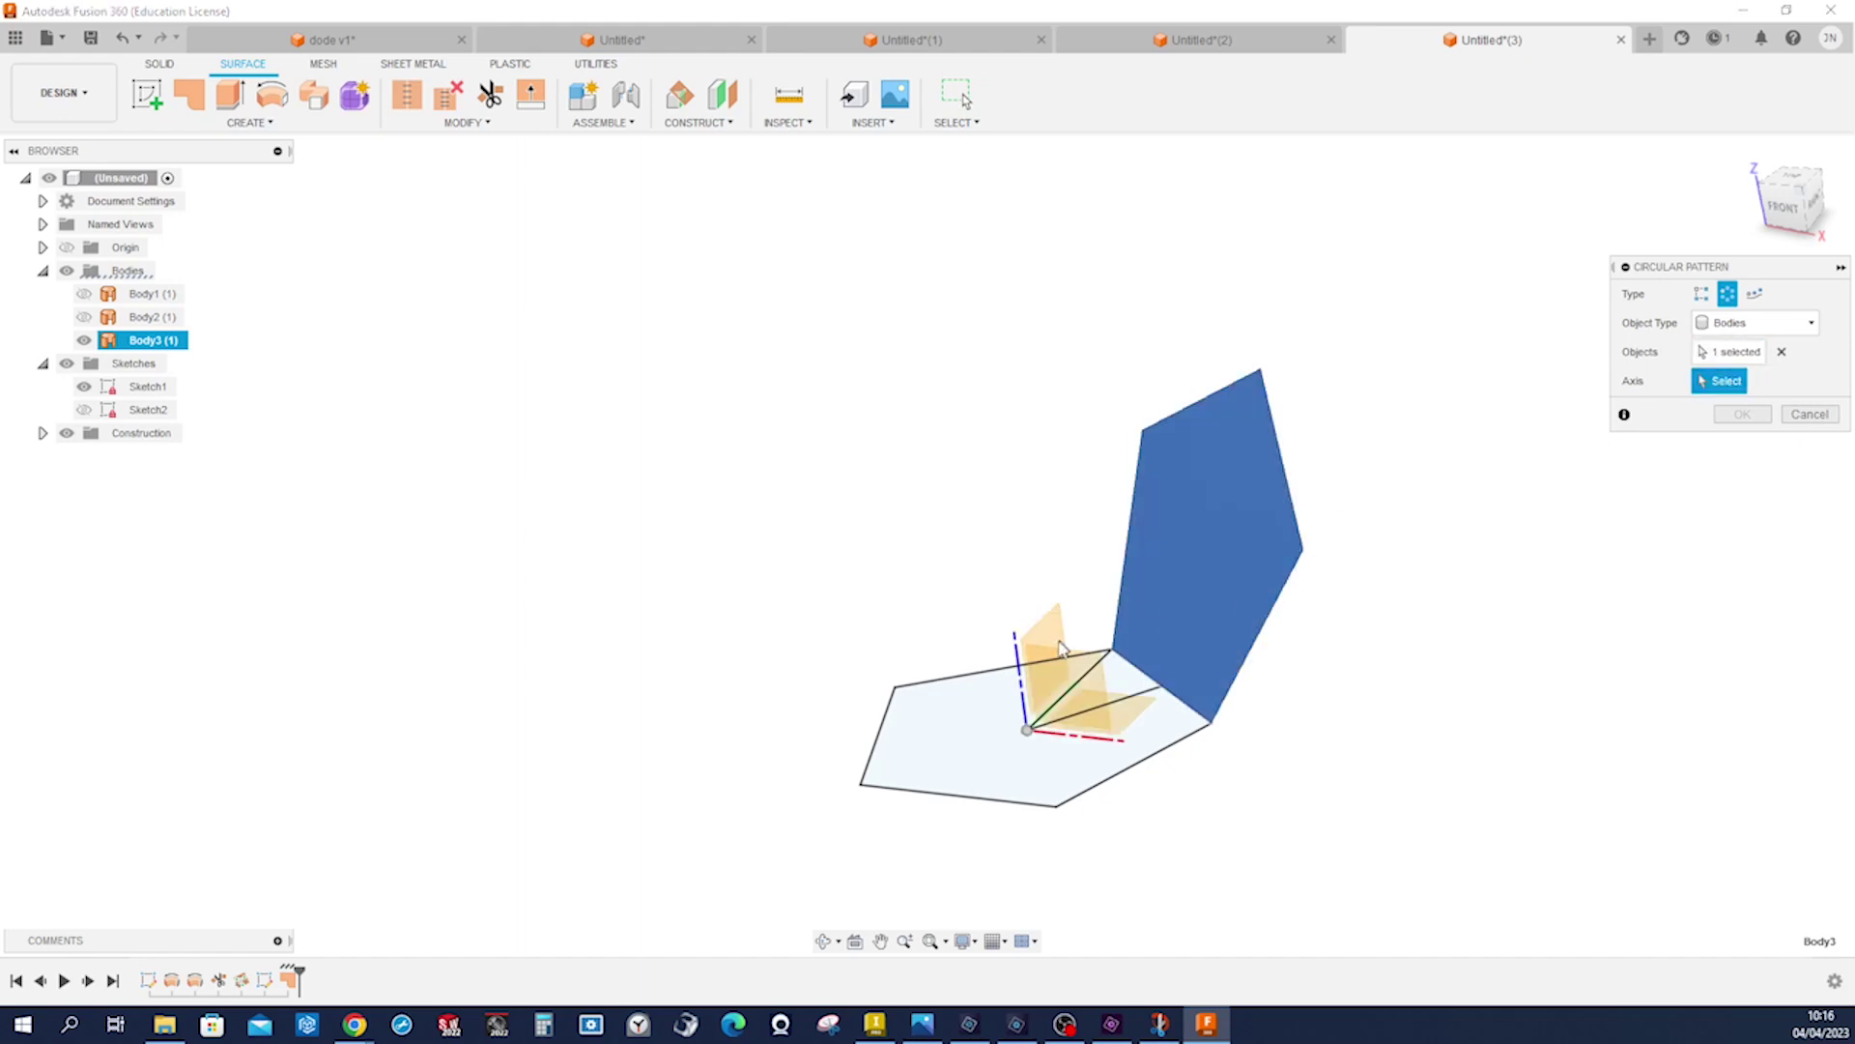
left_click(1026, 679)
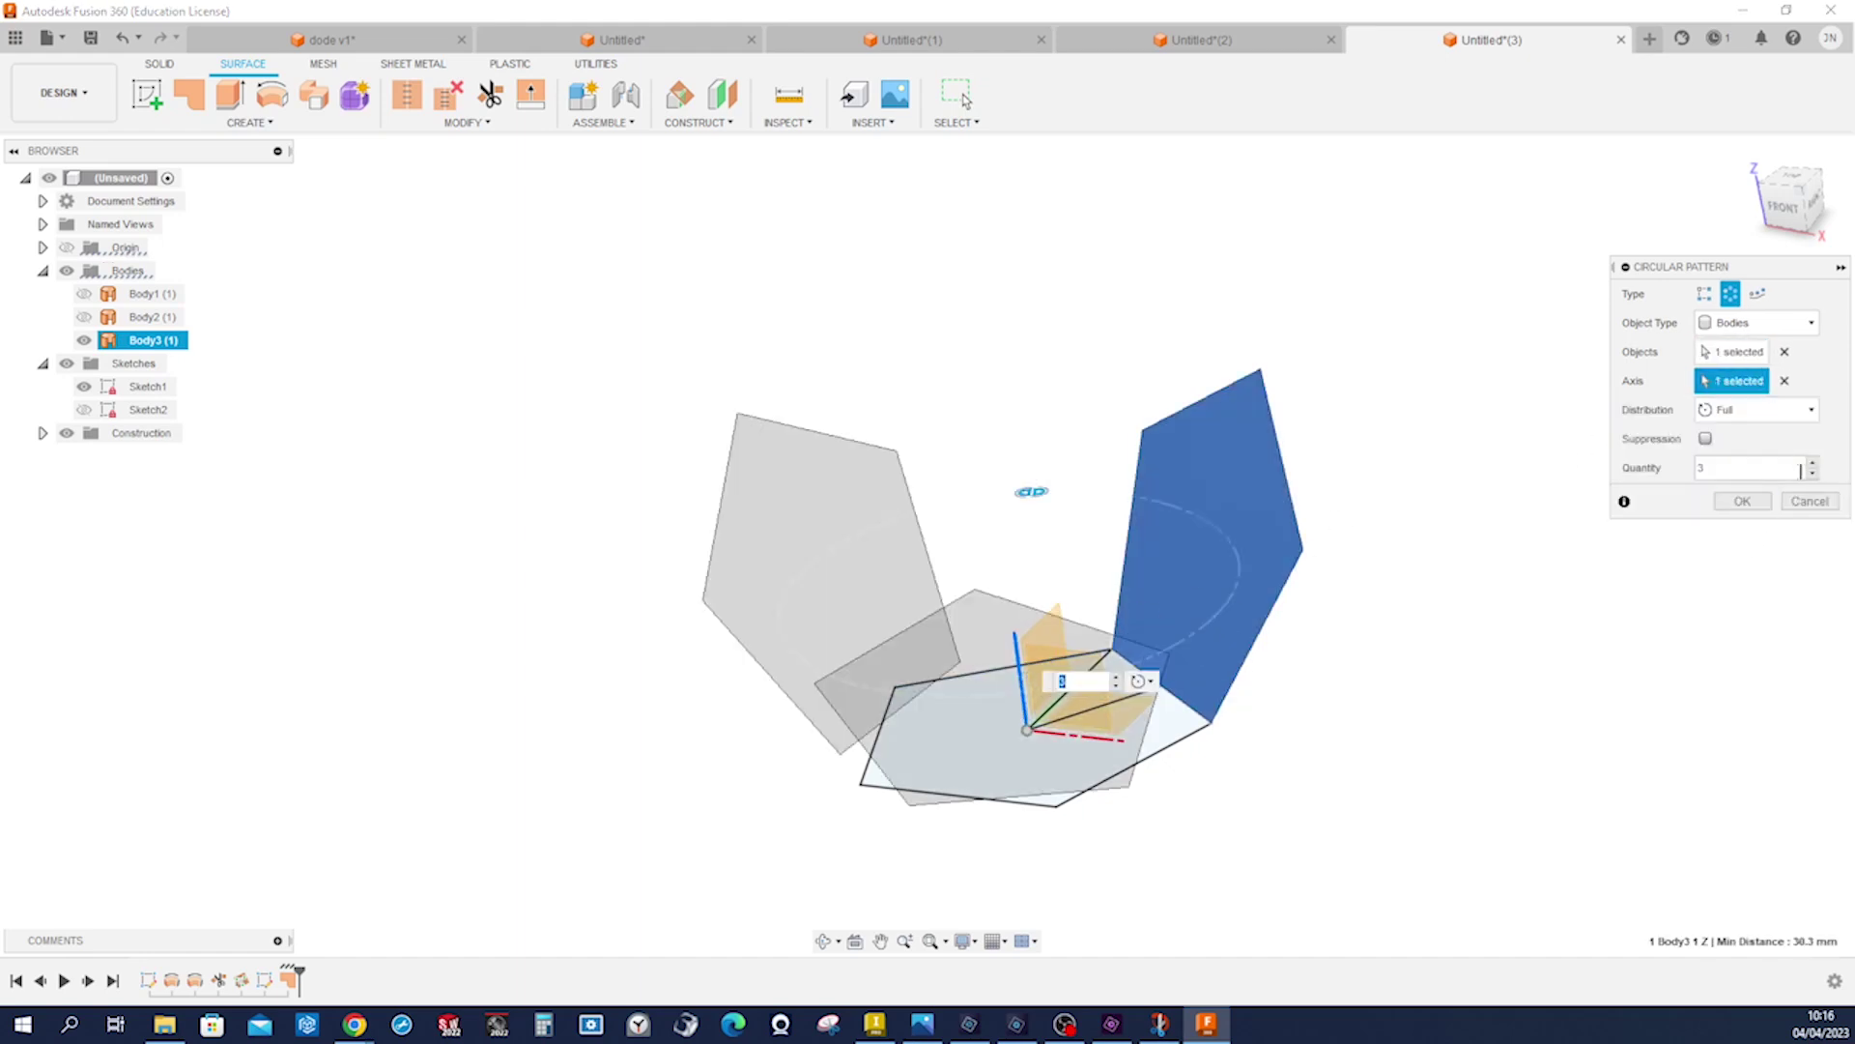
left_click(1813, 465)
left_click(1813, 464)
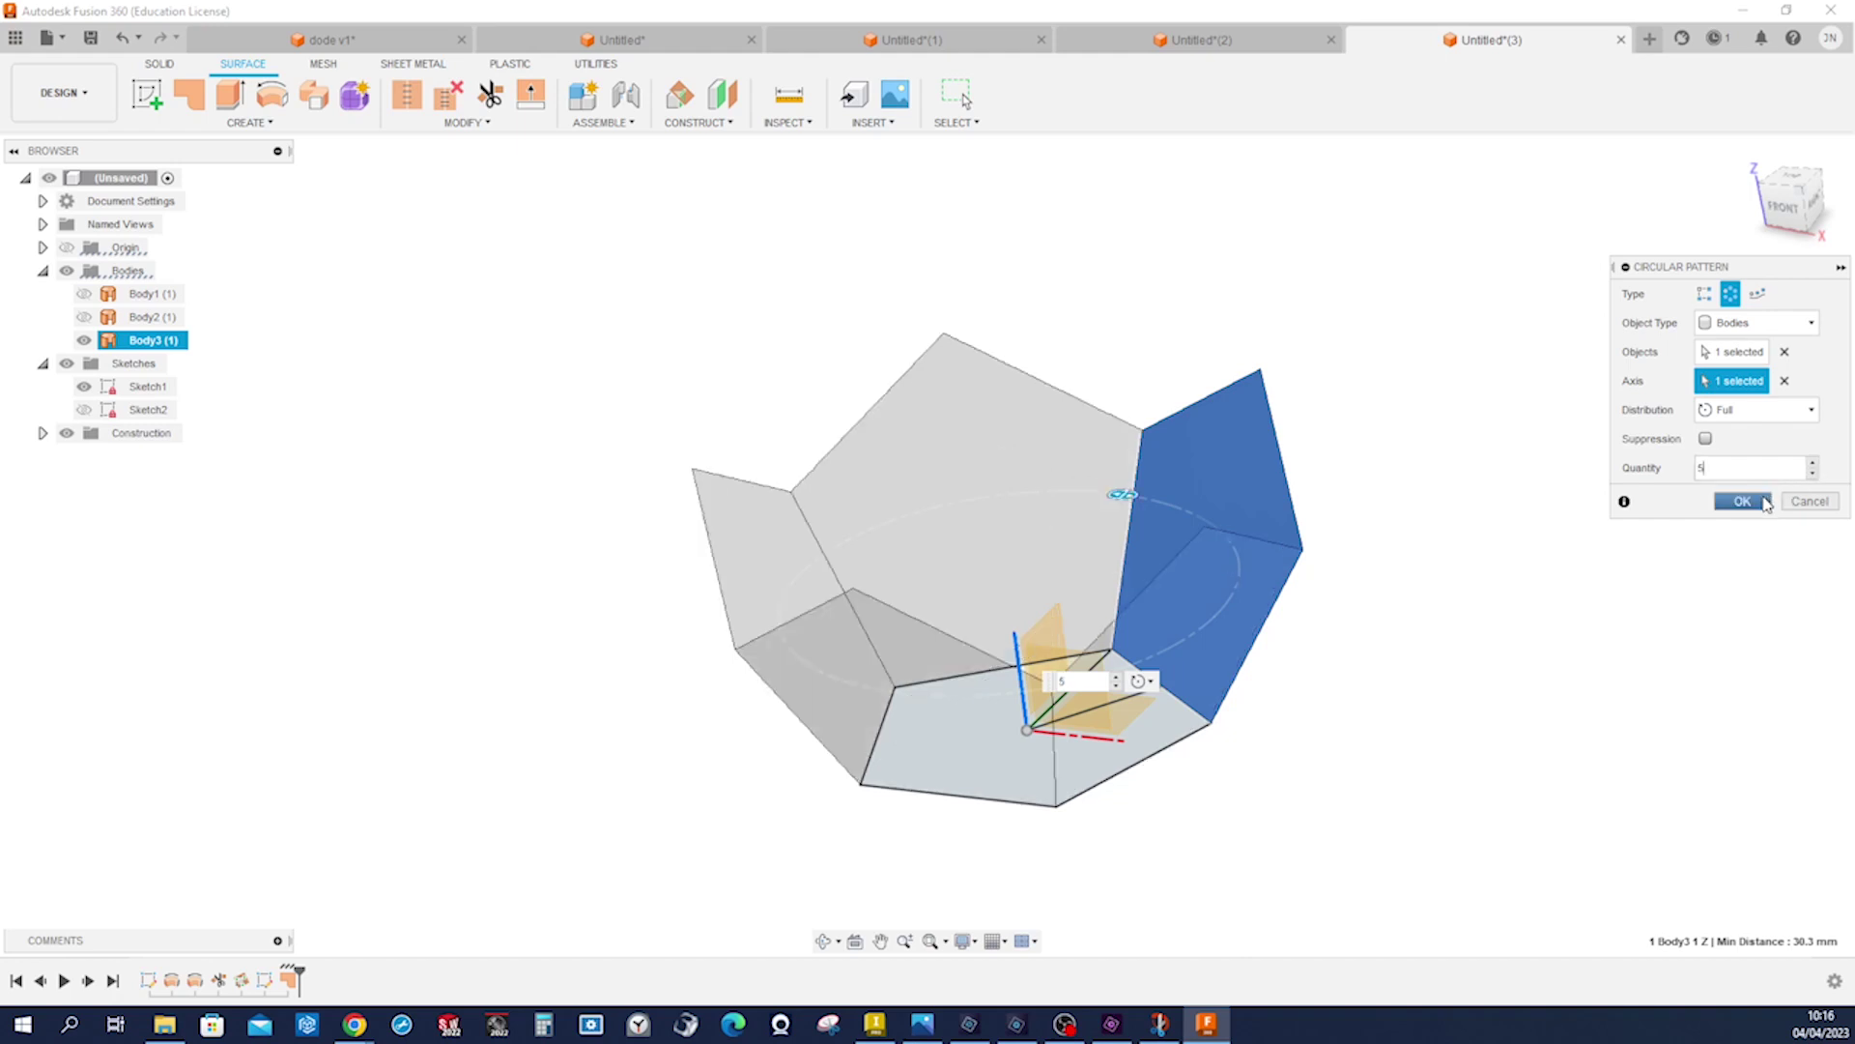
left_click(1742, 501)
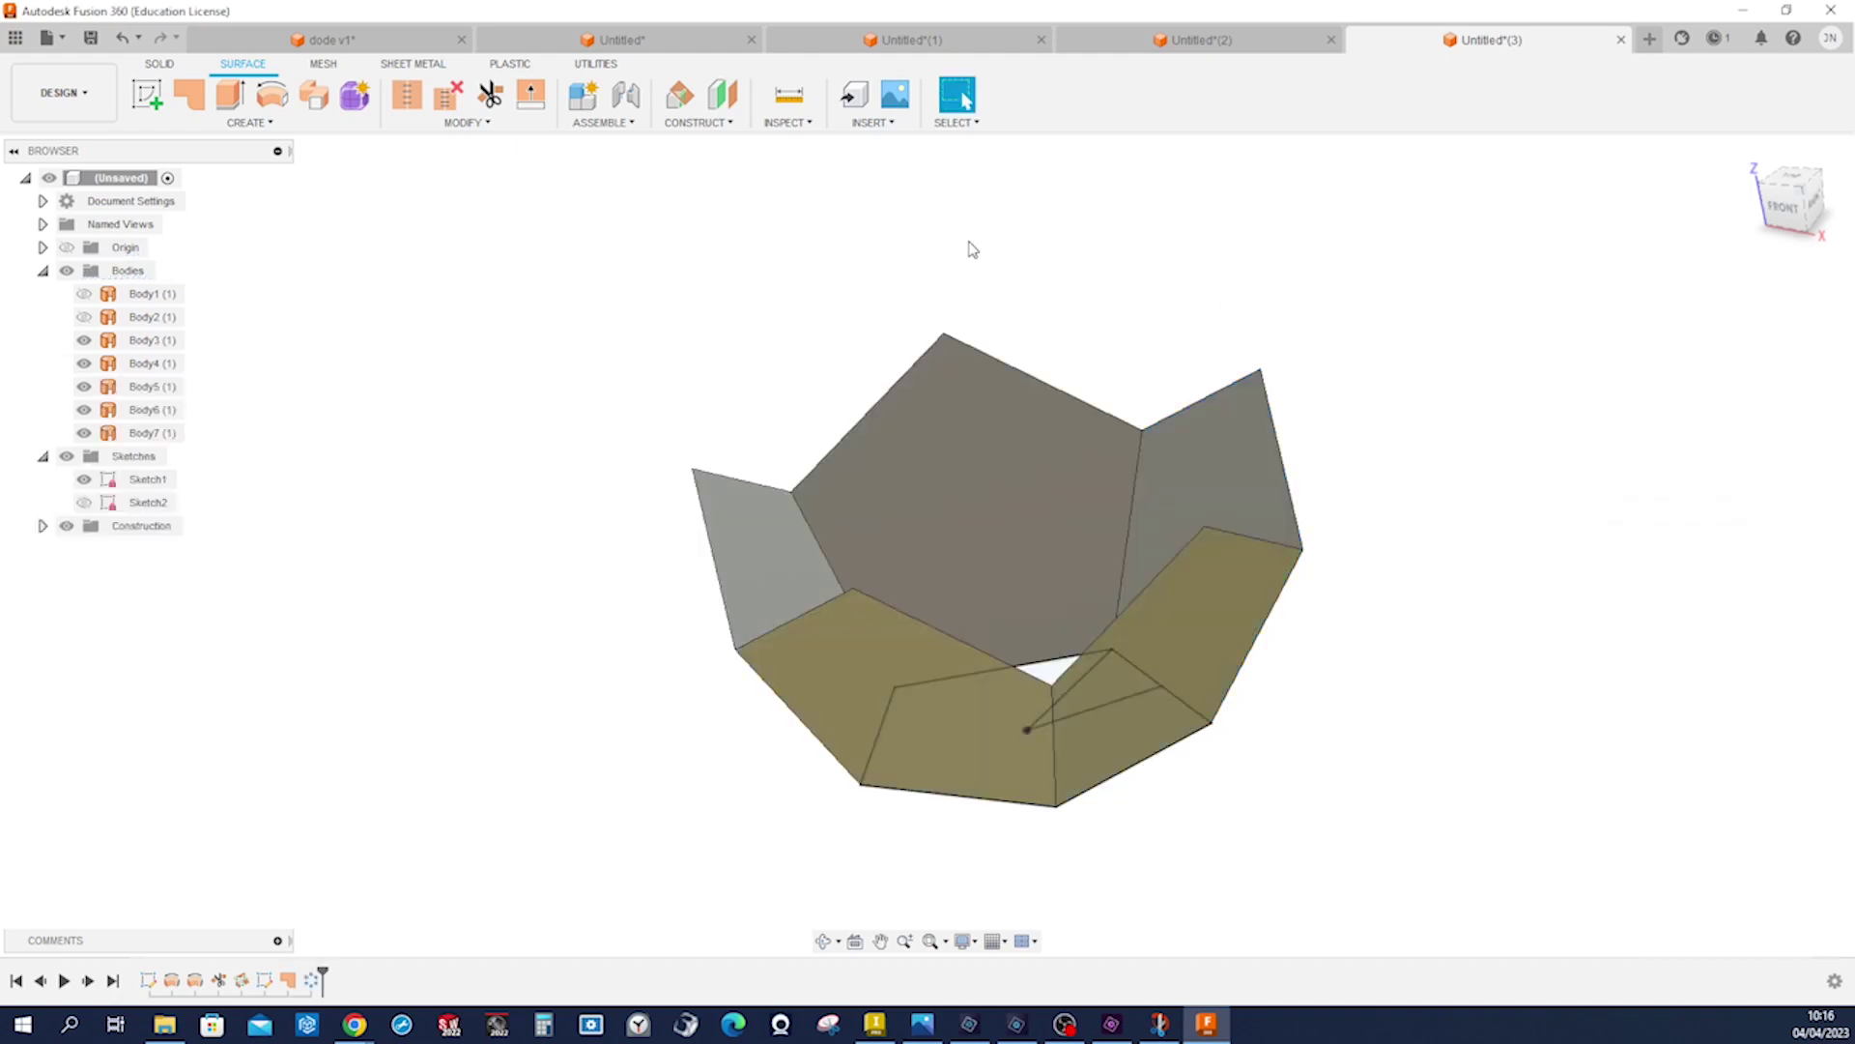
- Patch the base pentagon of Sketch1 as a new surface body closing the bottom of the bowl
left_click(188, 94)
middle_click_drag(850, 580, 973, 621, "shift")
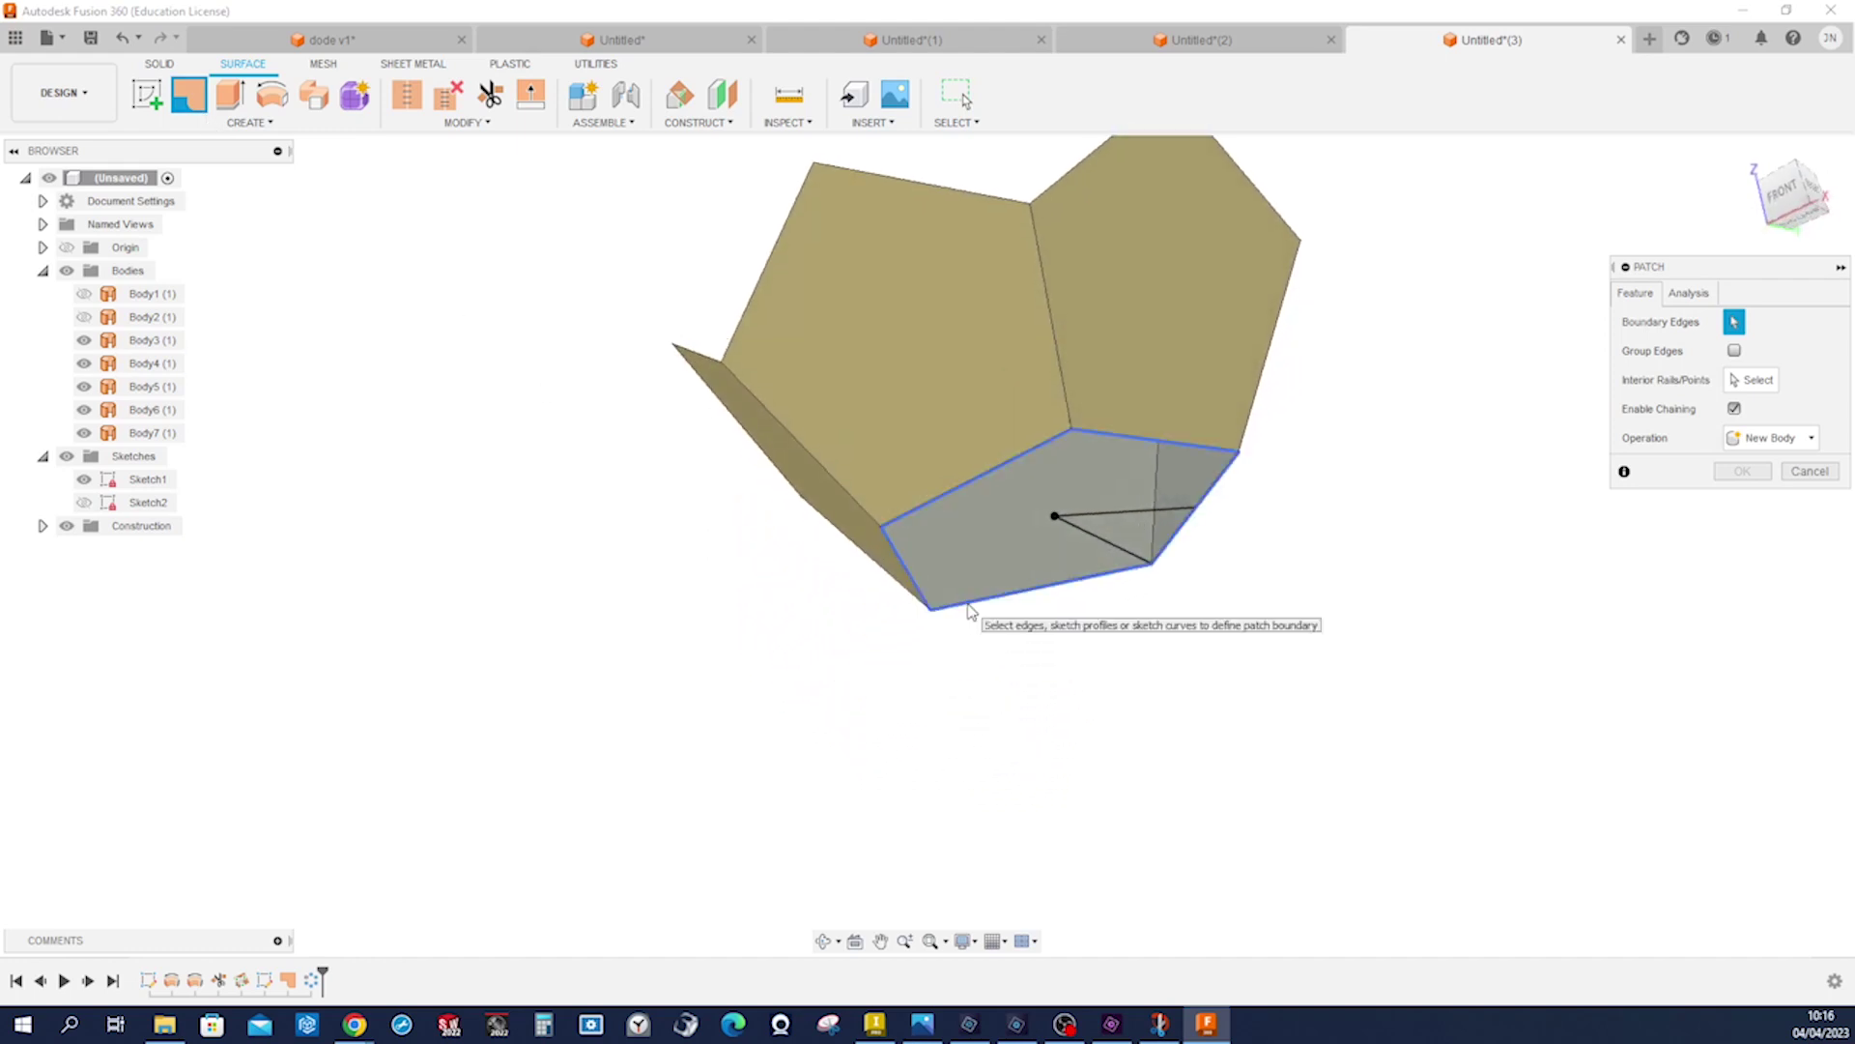
left_click(970, 605)
left_click(1743, 584)
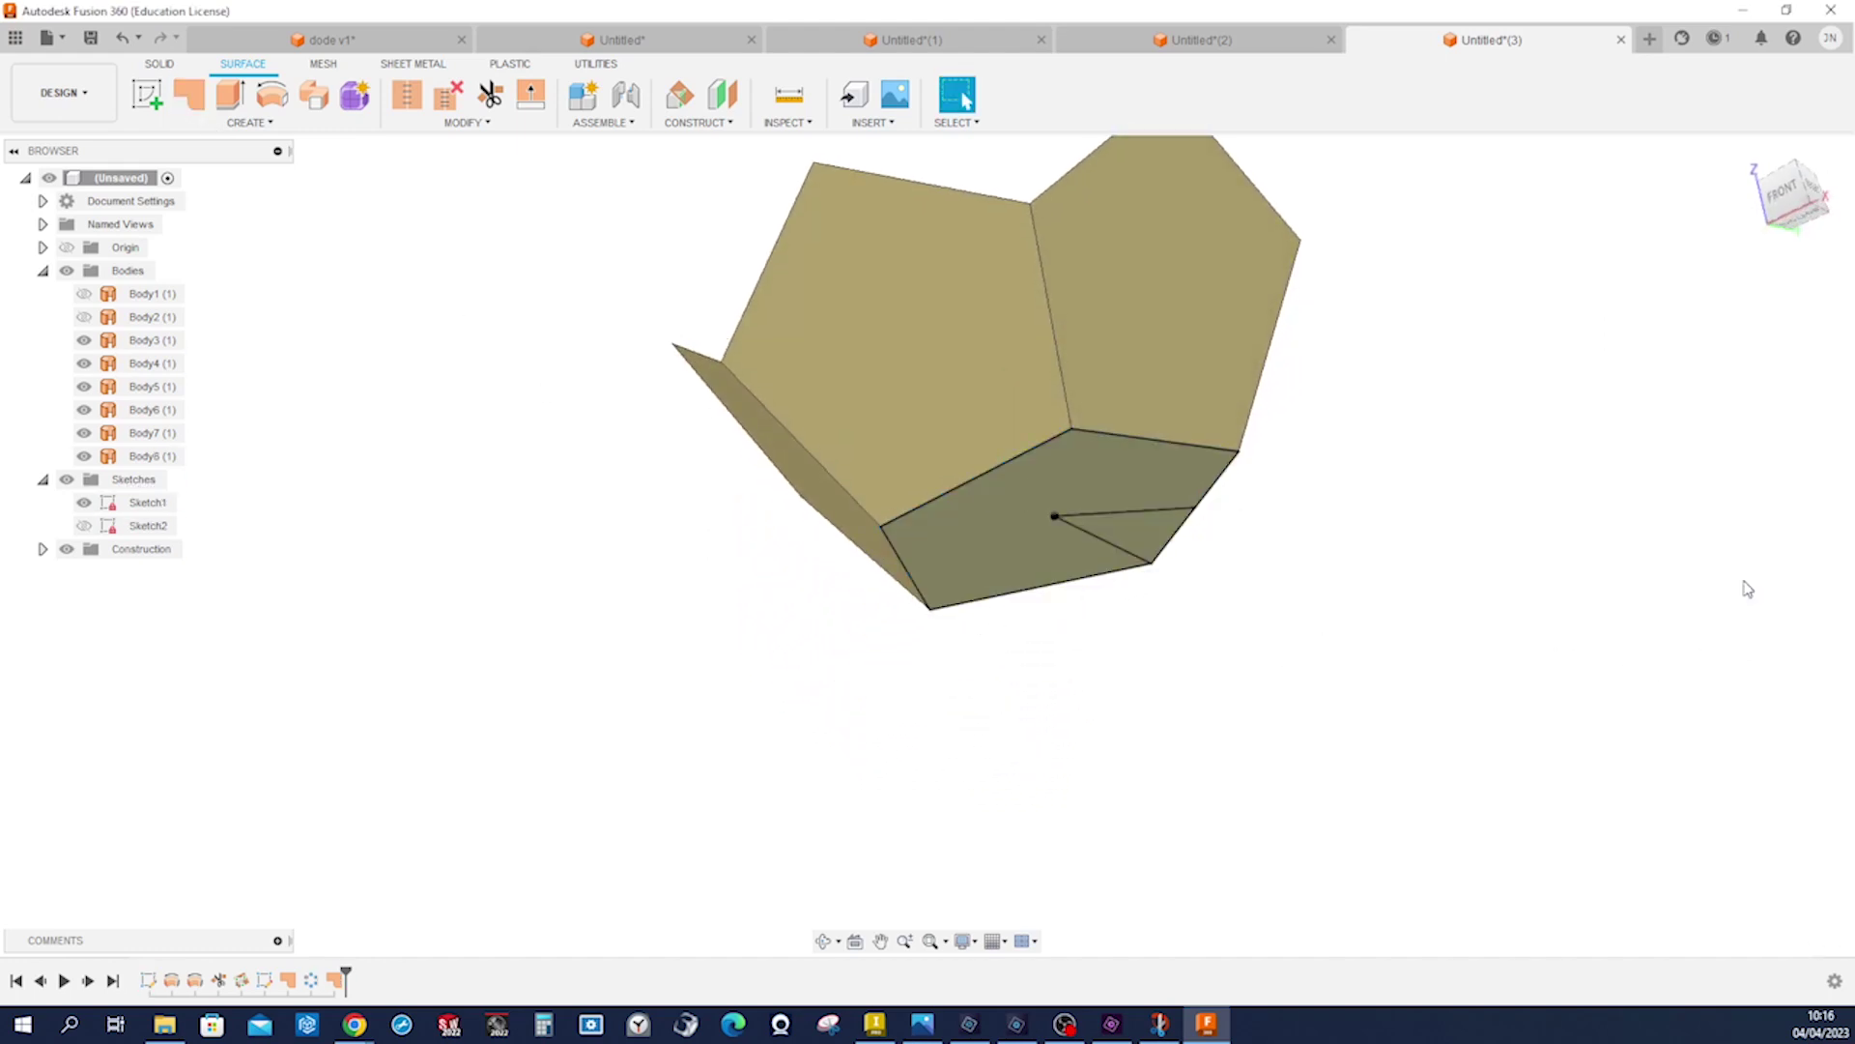
- Stitch the base and the five tilted pentagon surfaces together into one new body
middle_click_drag(1660, 584, 942, 283, "shift")
left_click(414, 100)
middle_click_drag(1329, 570, 1384, 698, "shift")
left_click_drag(1411, 692, 592, 310)
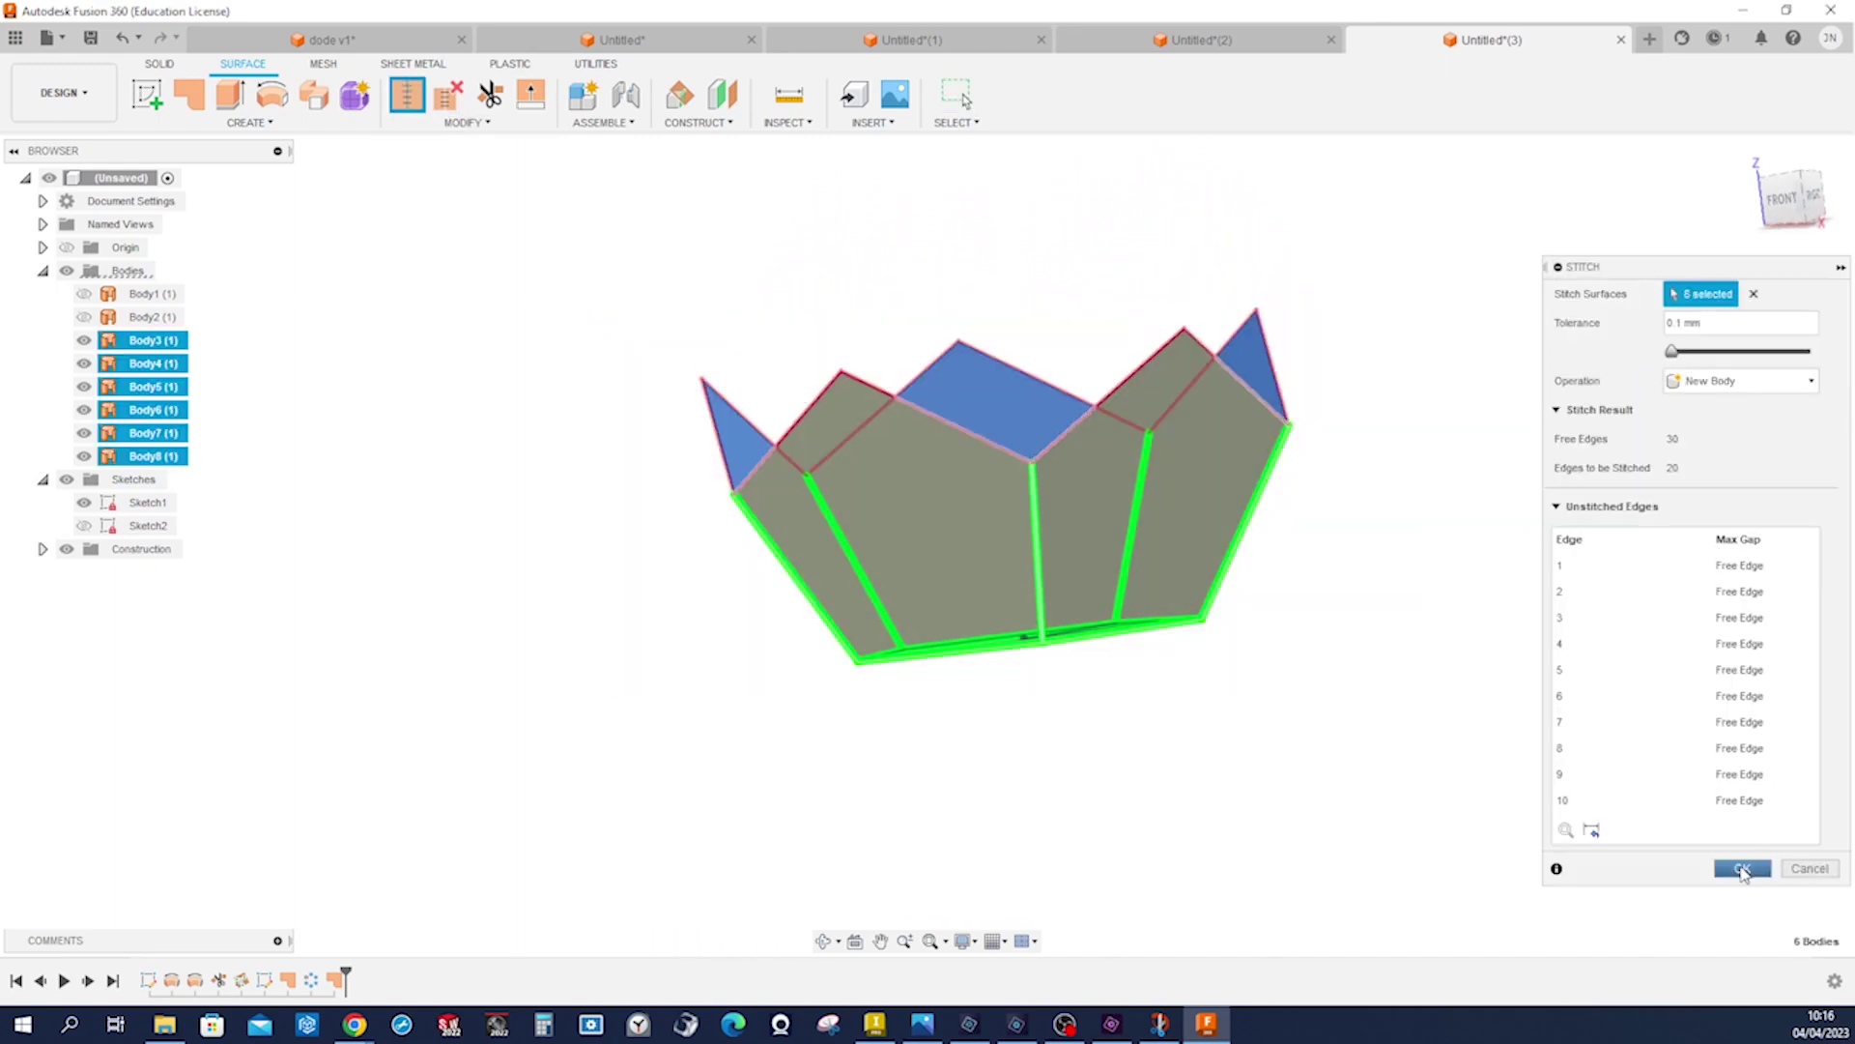
left_click(1742, 868)
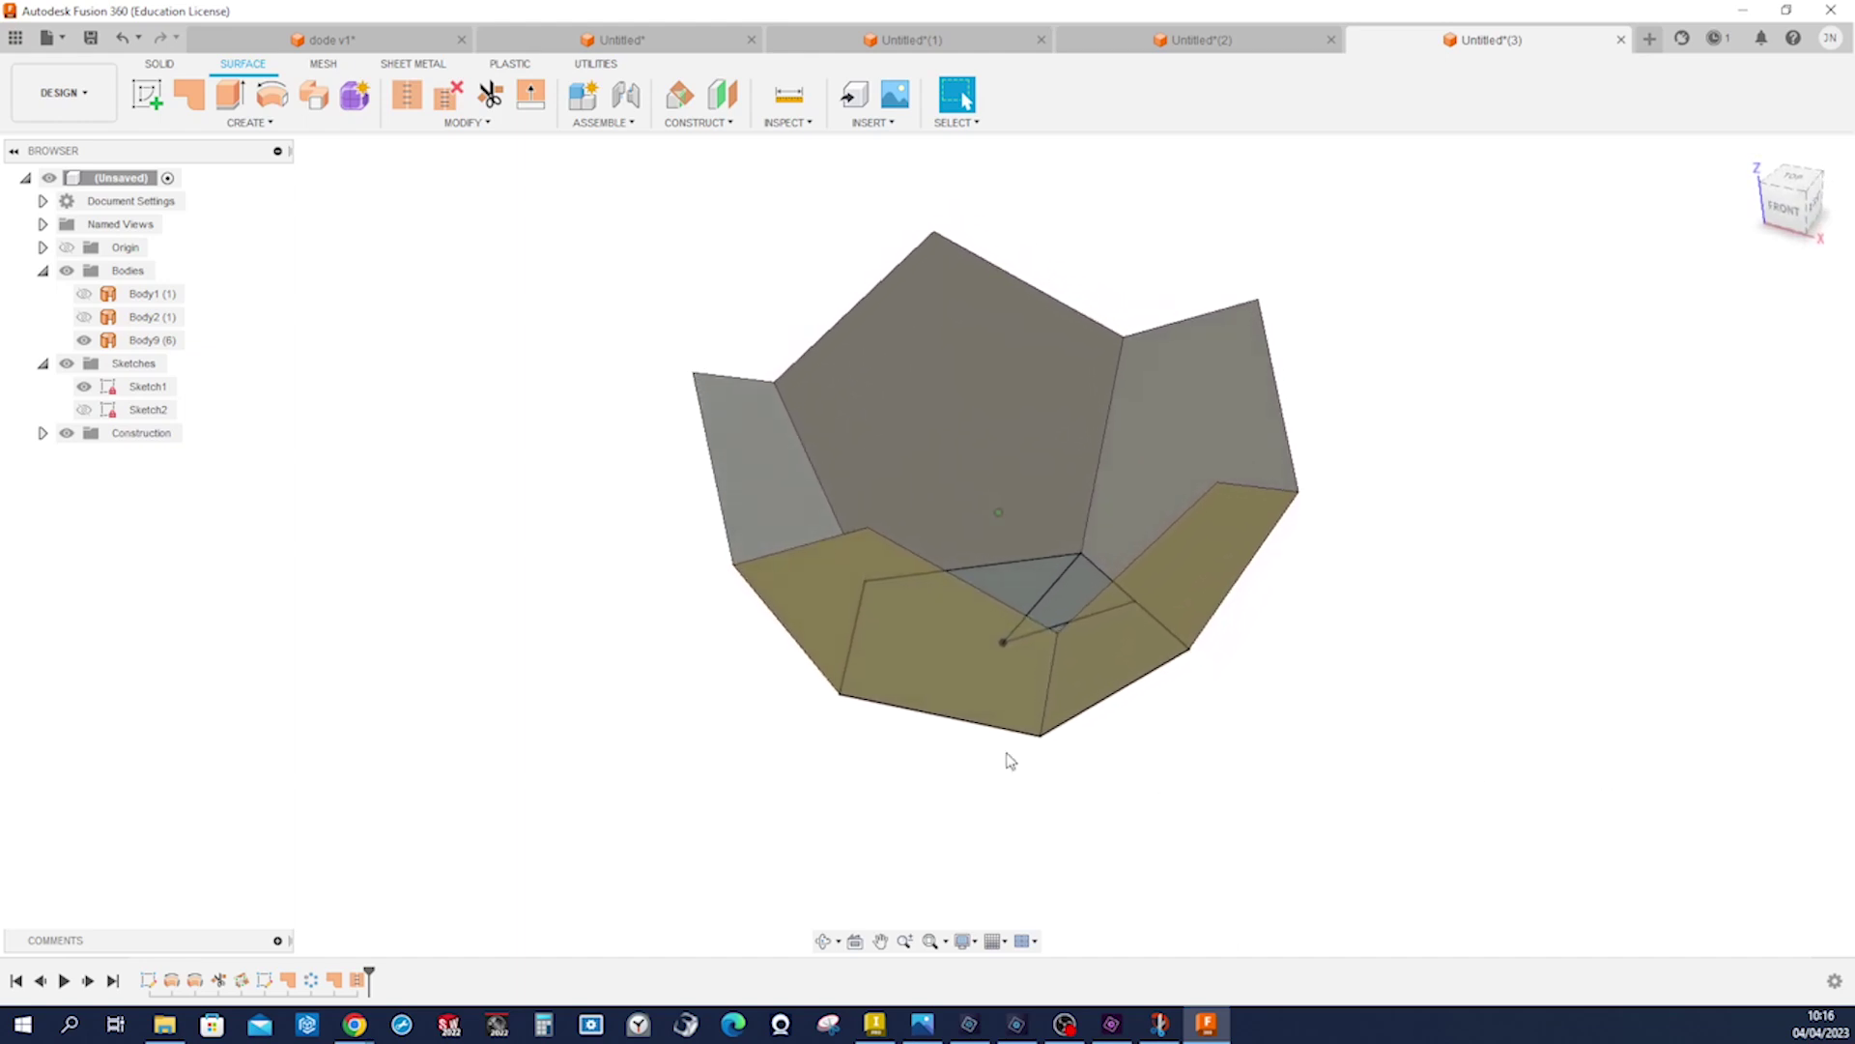
- Show Sketch2 and add a sketch point at the midpoint of the tilted pentagon's upper-right edge
left_click(84, 410)
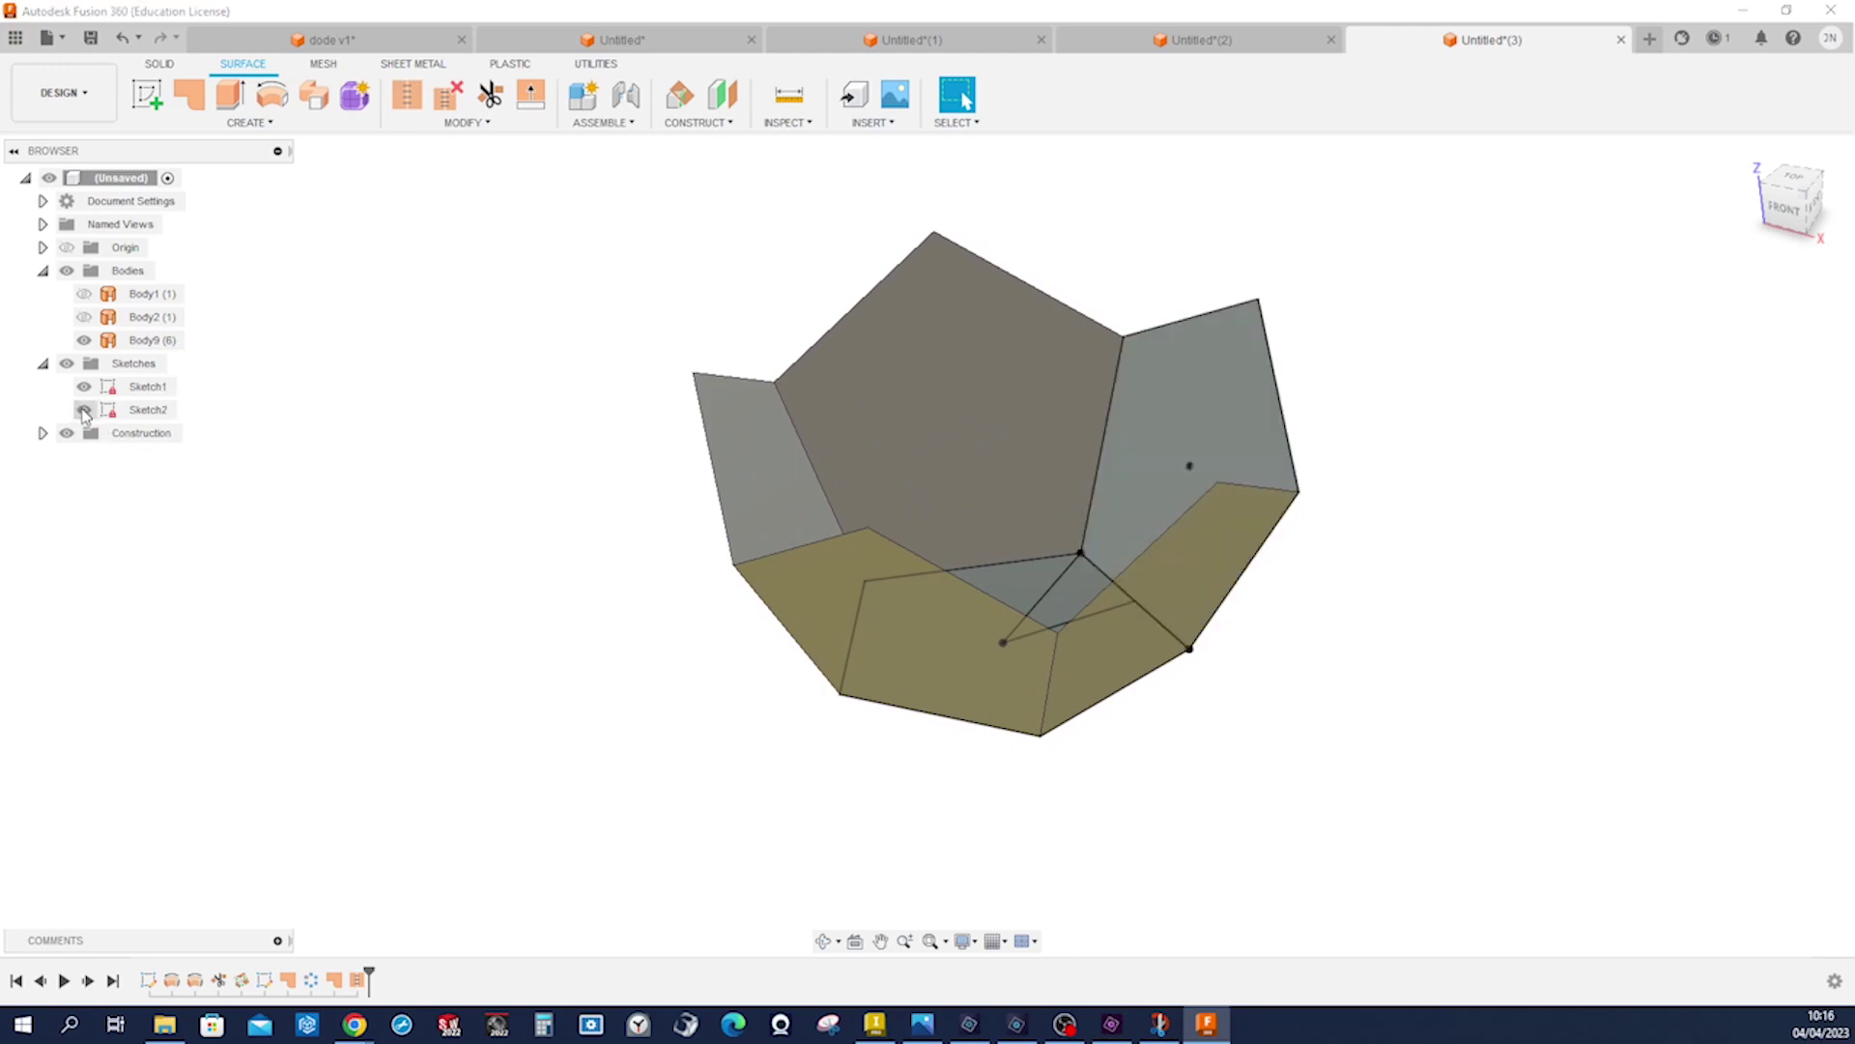
right_click(138, 409)
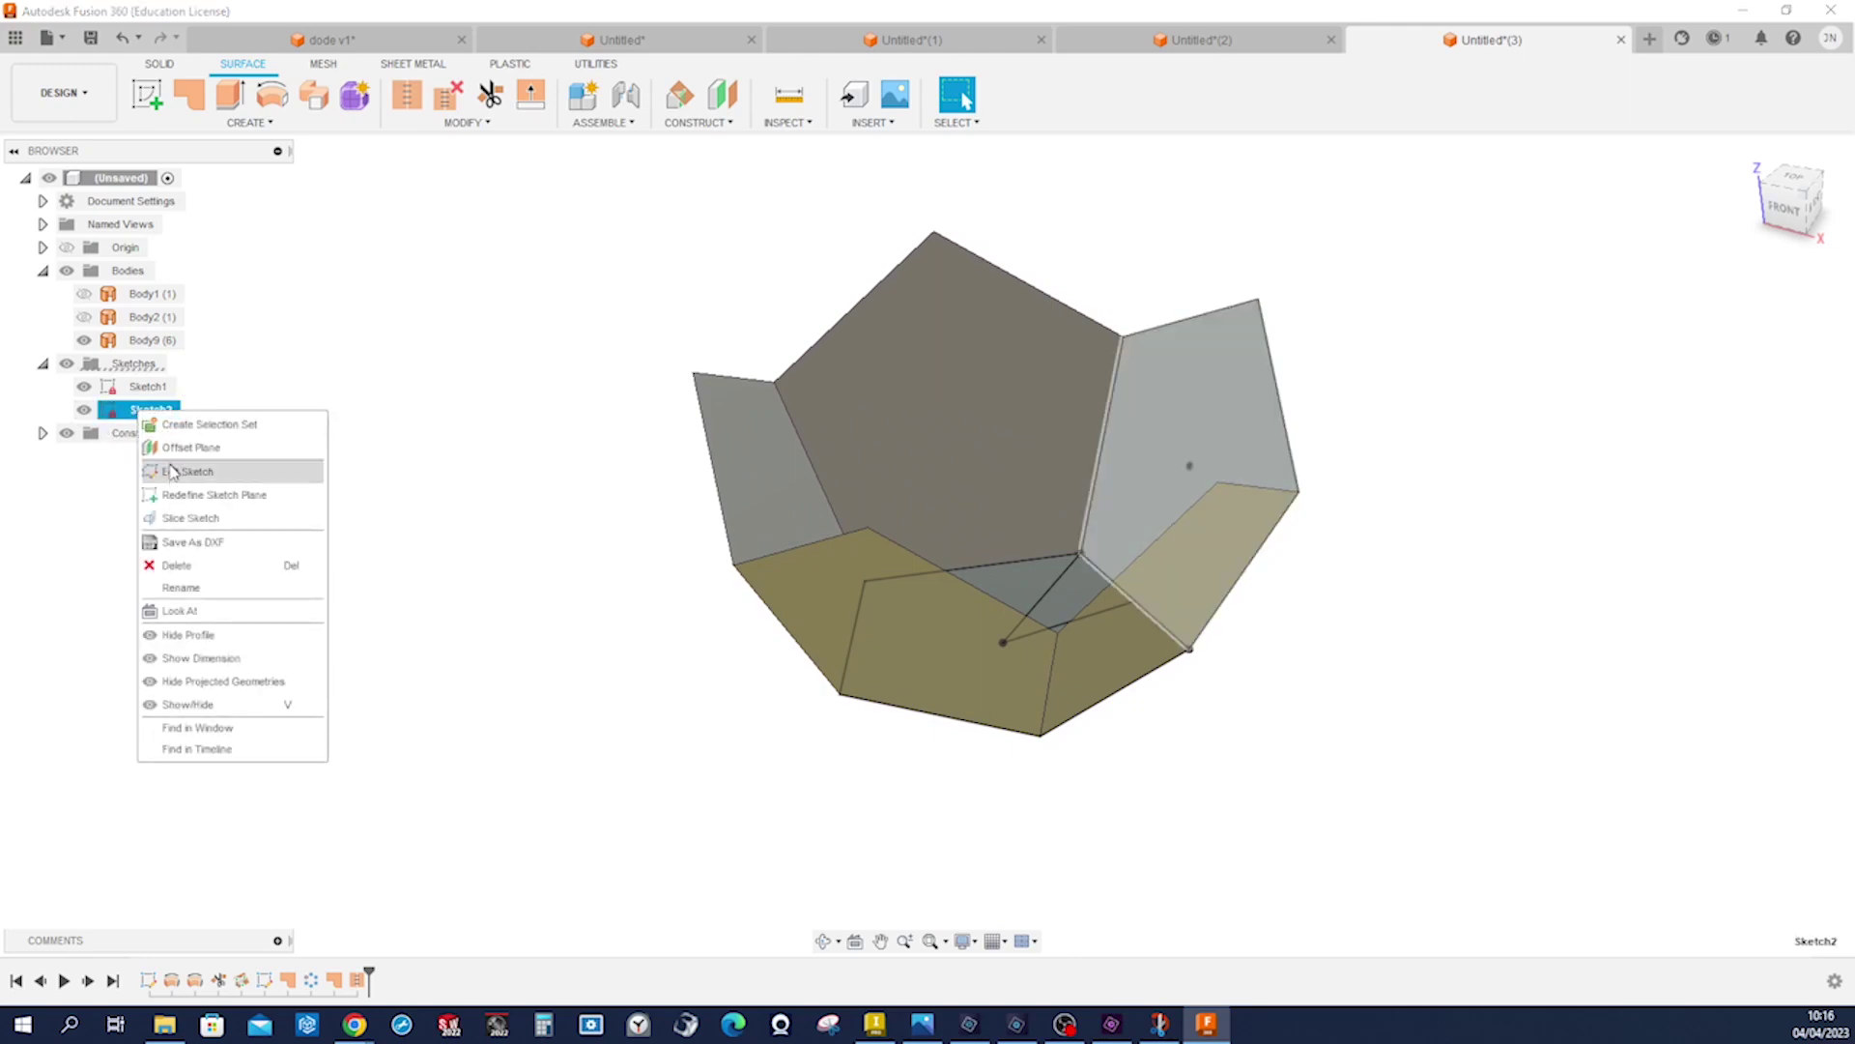
left_click(174, 471)
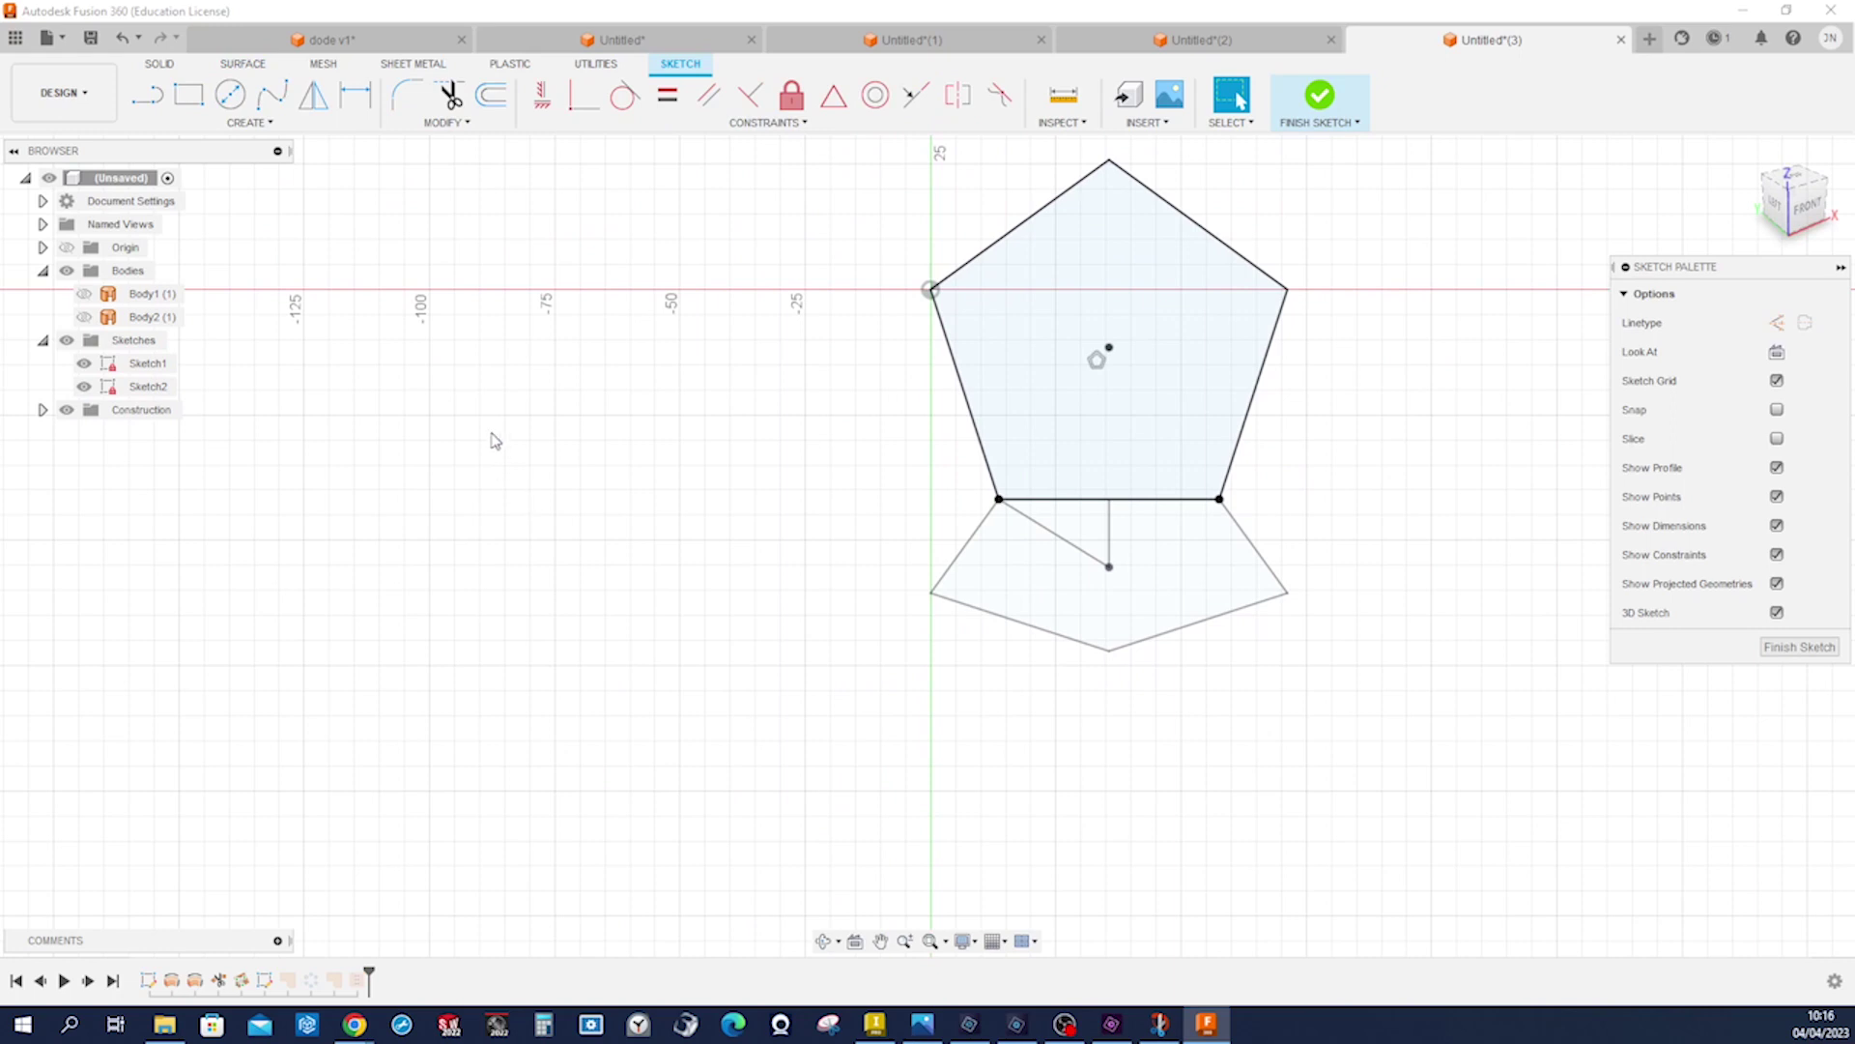
left_click(275, 129)
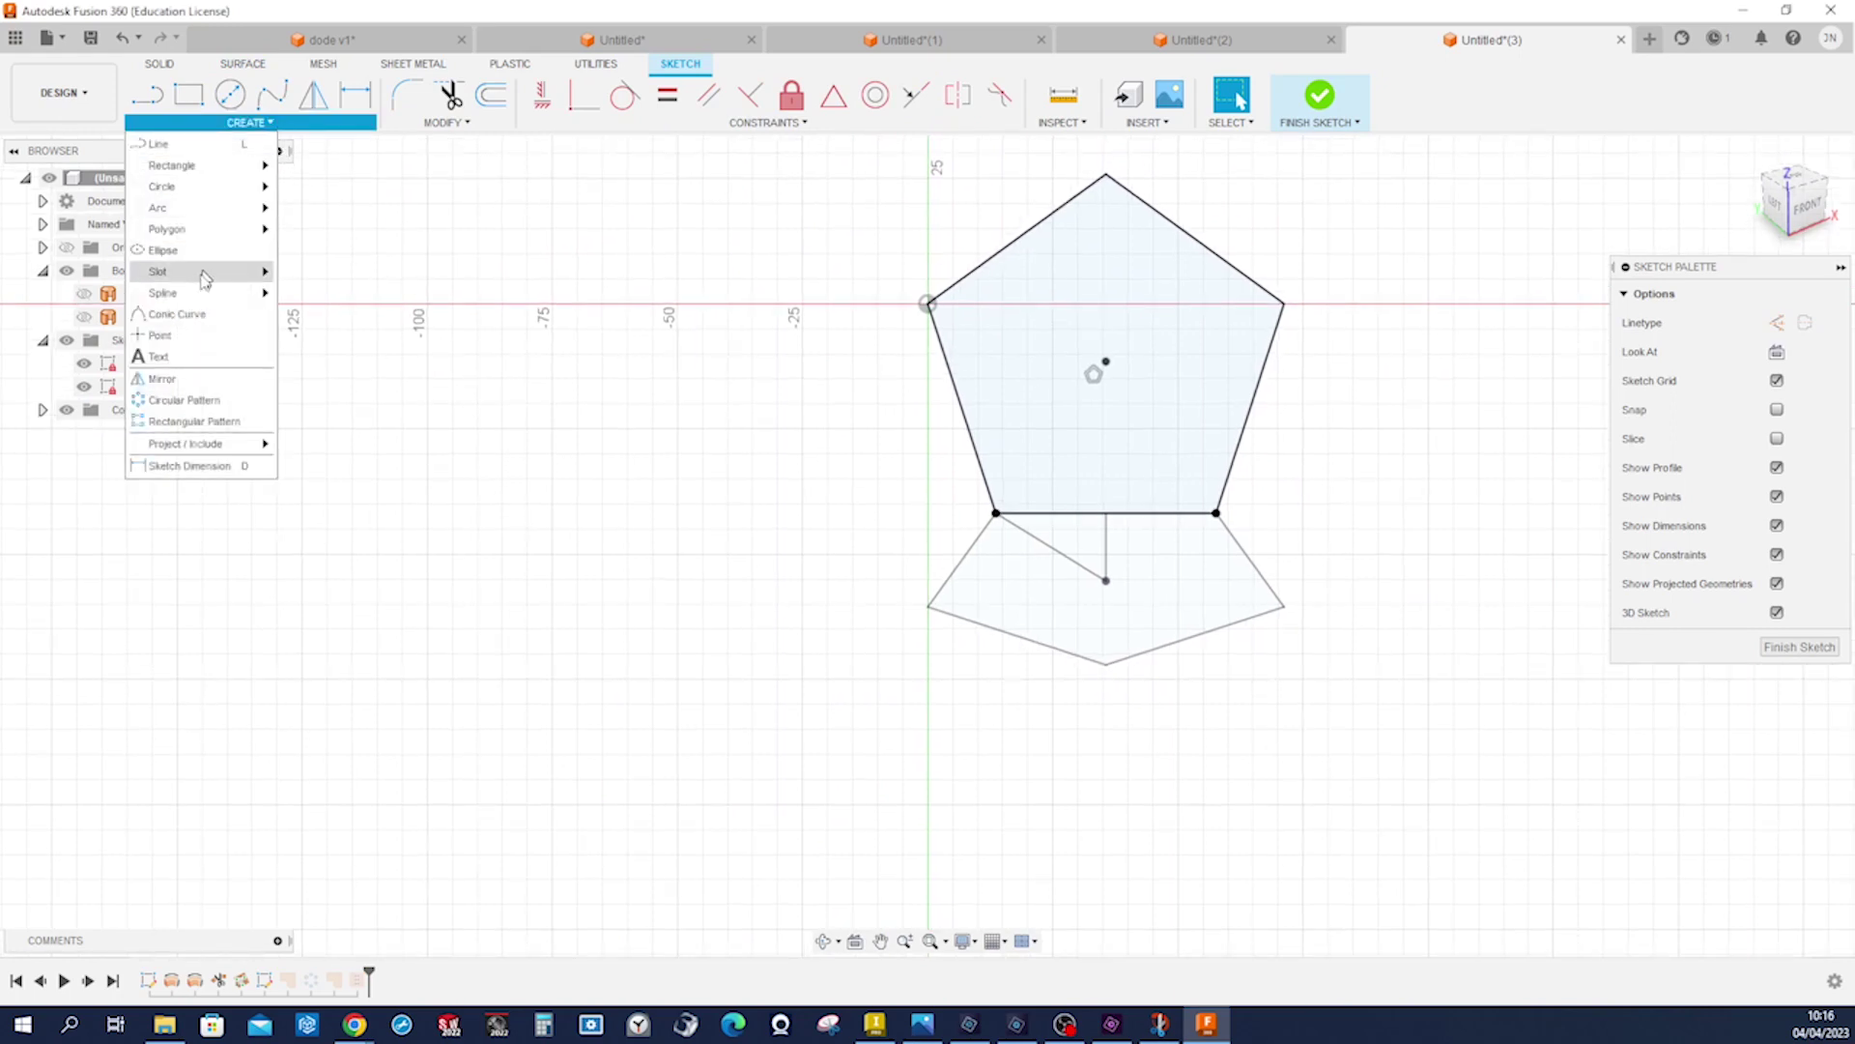
left_click(174, 337)
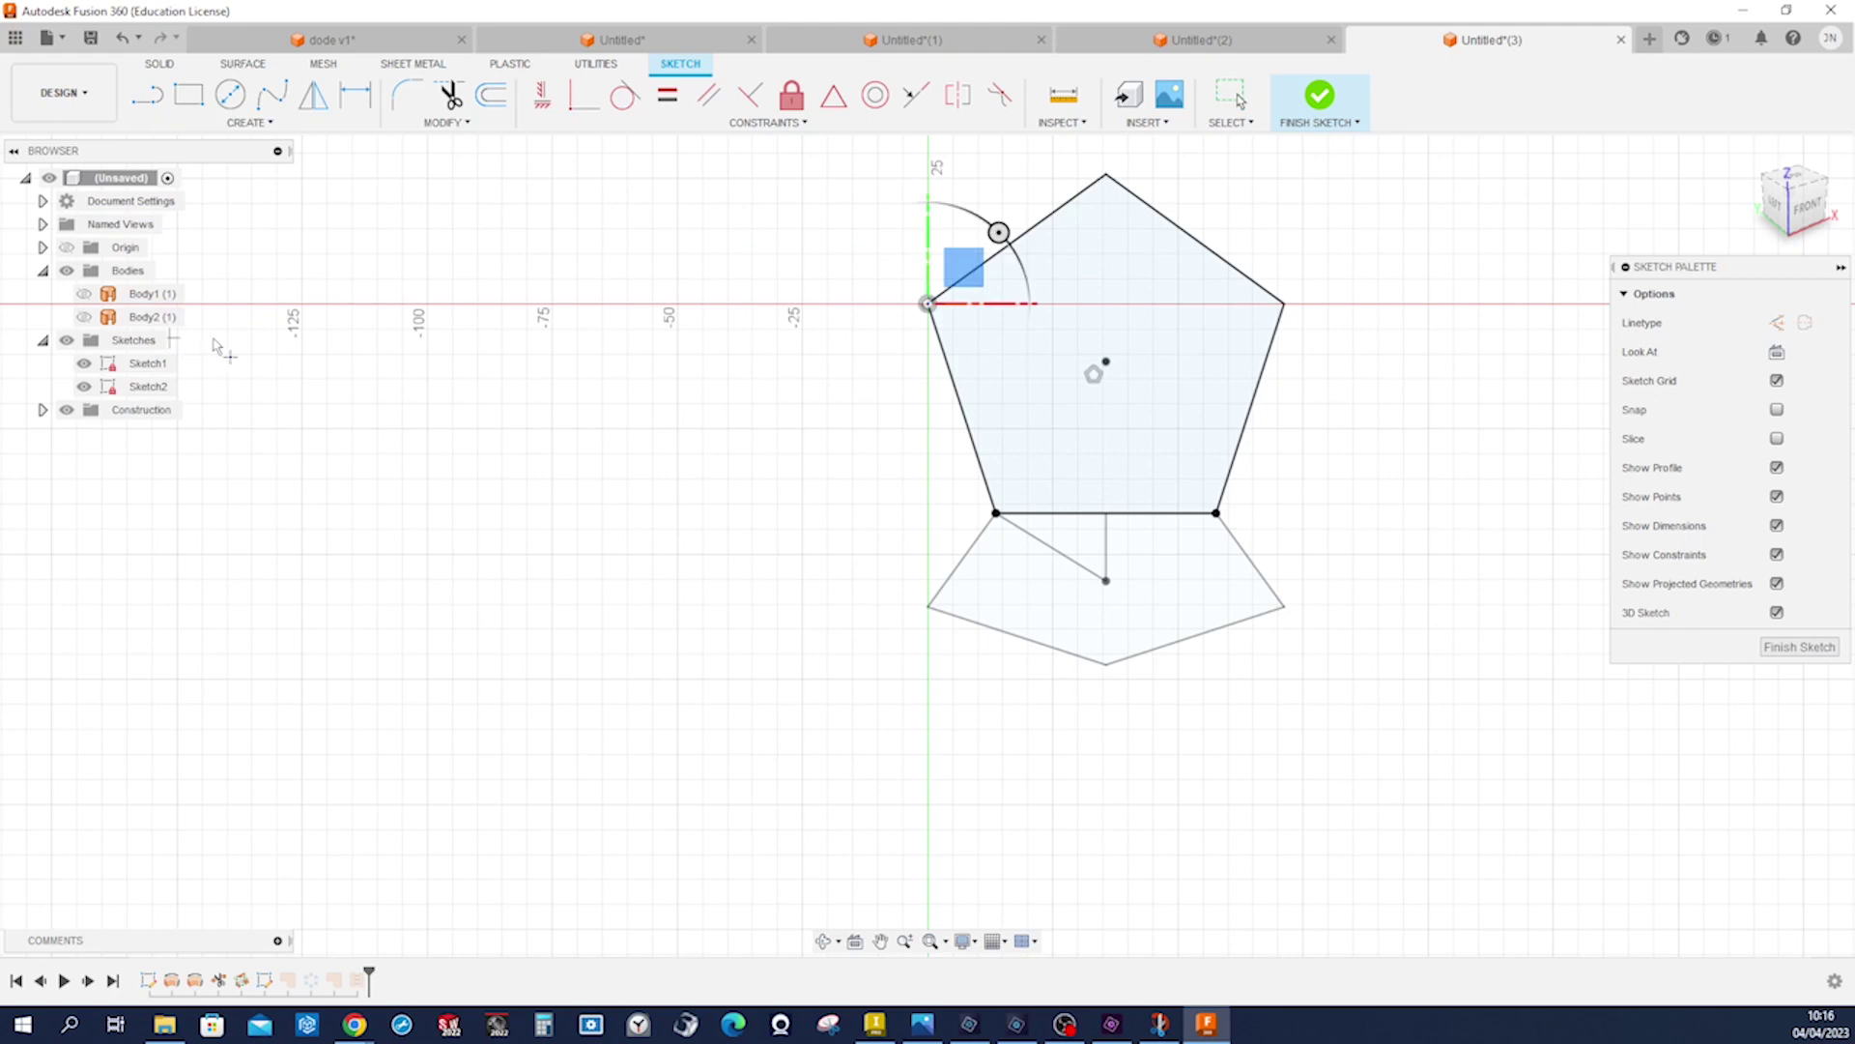
left_click(1195, 240)
left_click(1319, 97)
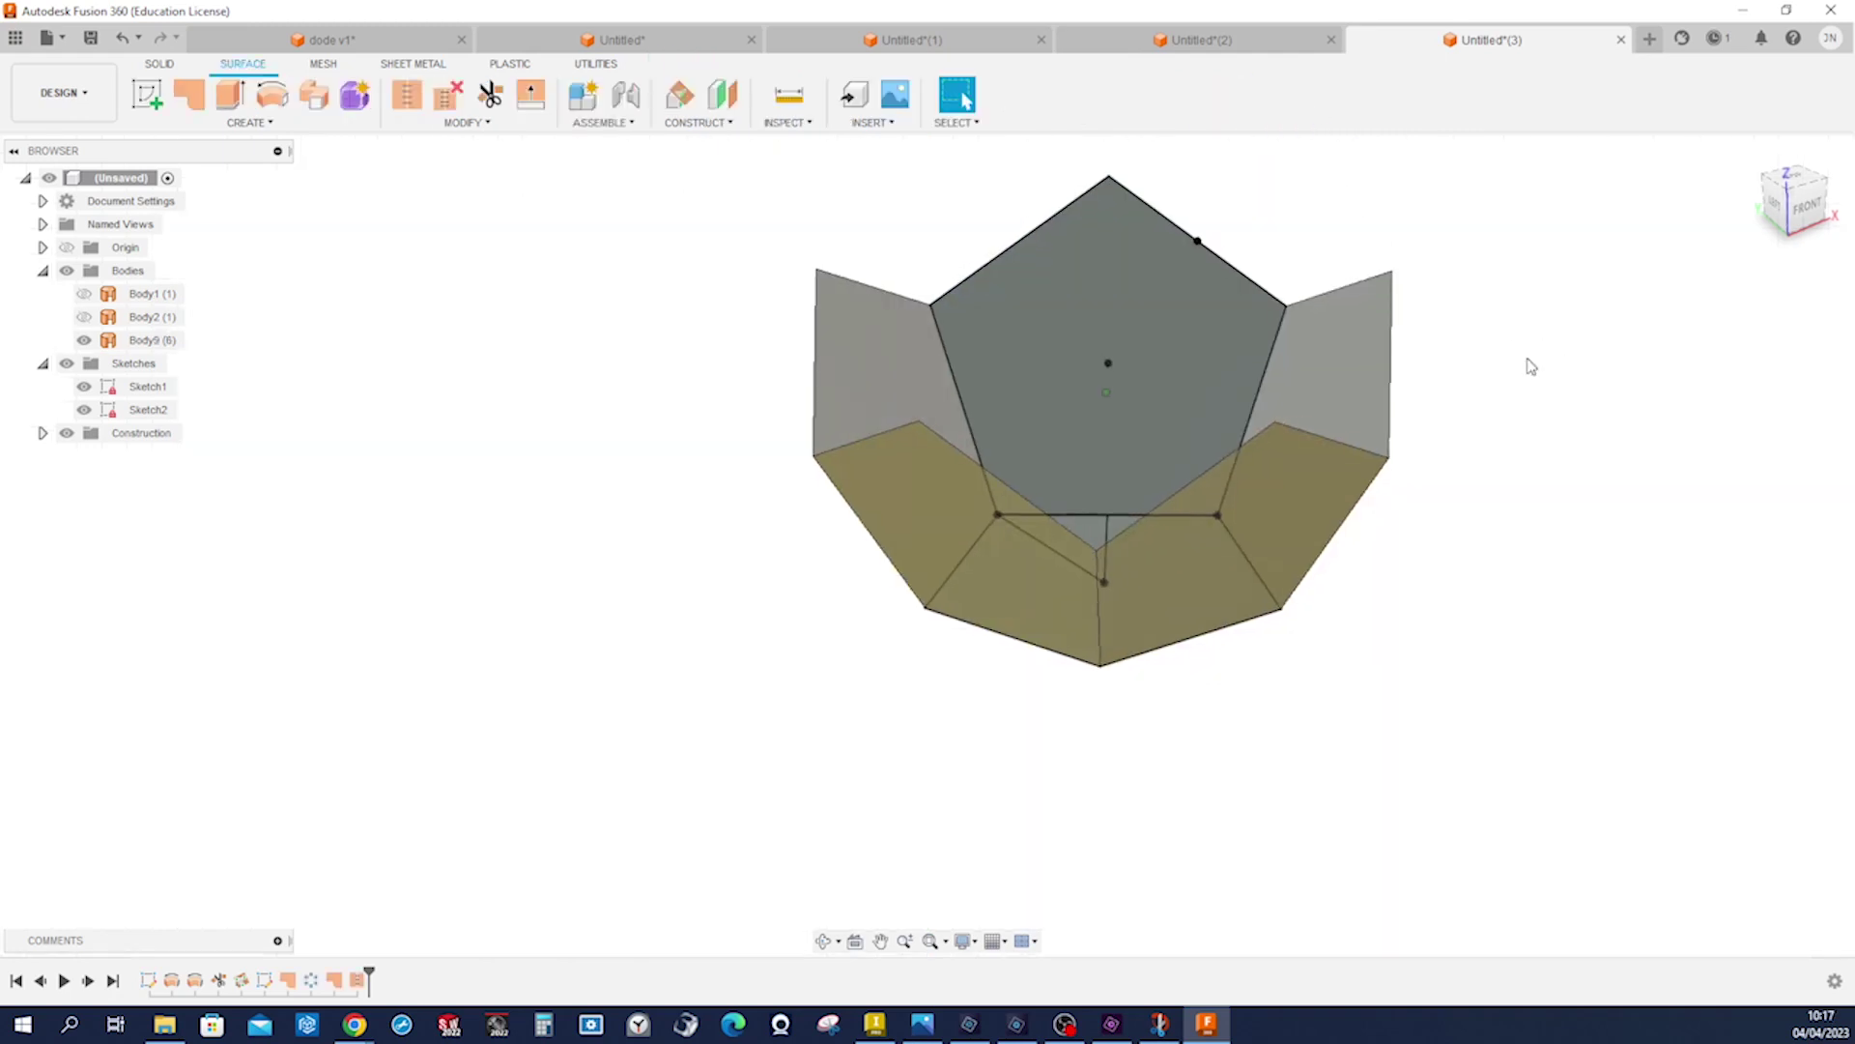
- Create an offset plane from the XY plane with its extent set to the midpoint sketch point on the tilted pentagon's edge
middle_click_drag(1528, 364, 512, 477, "shift")
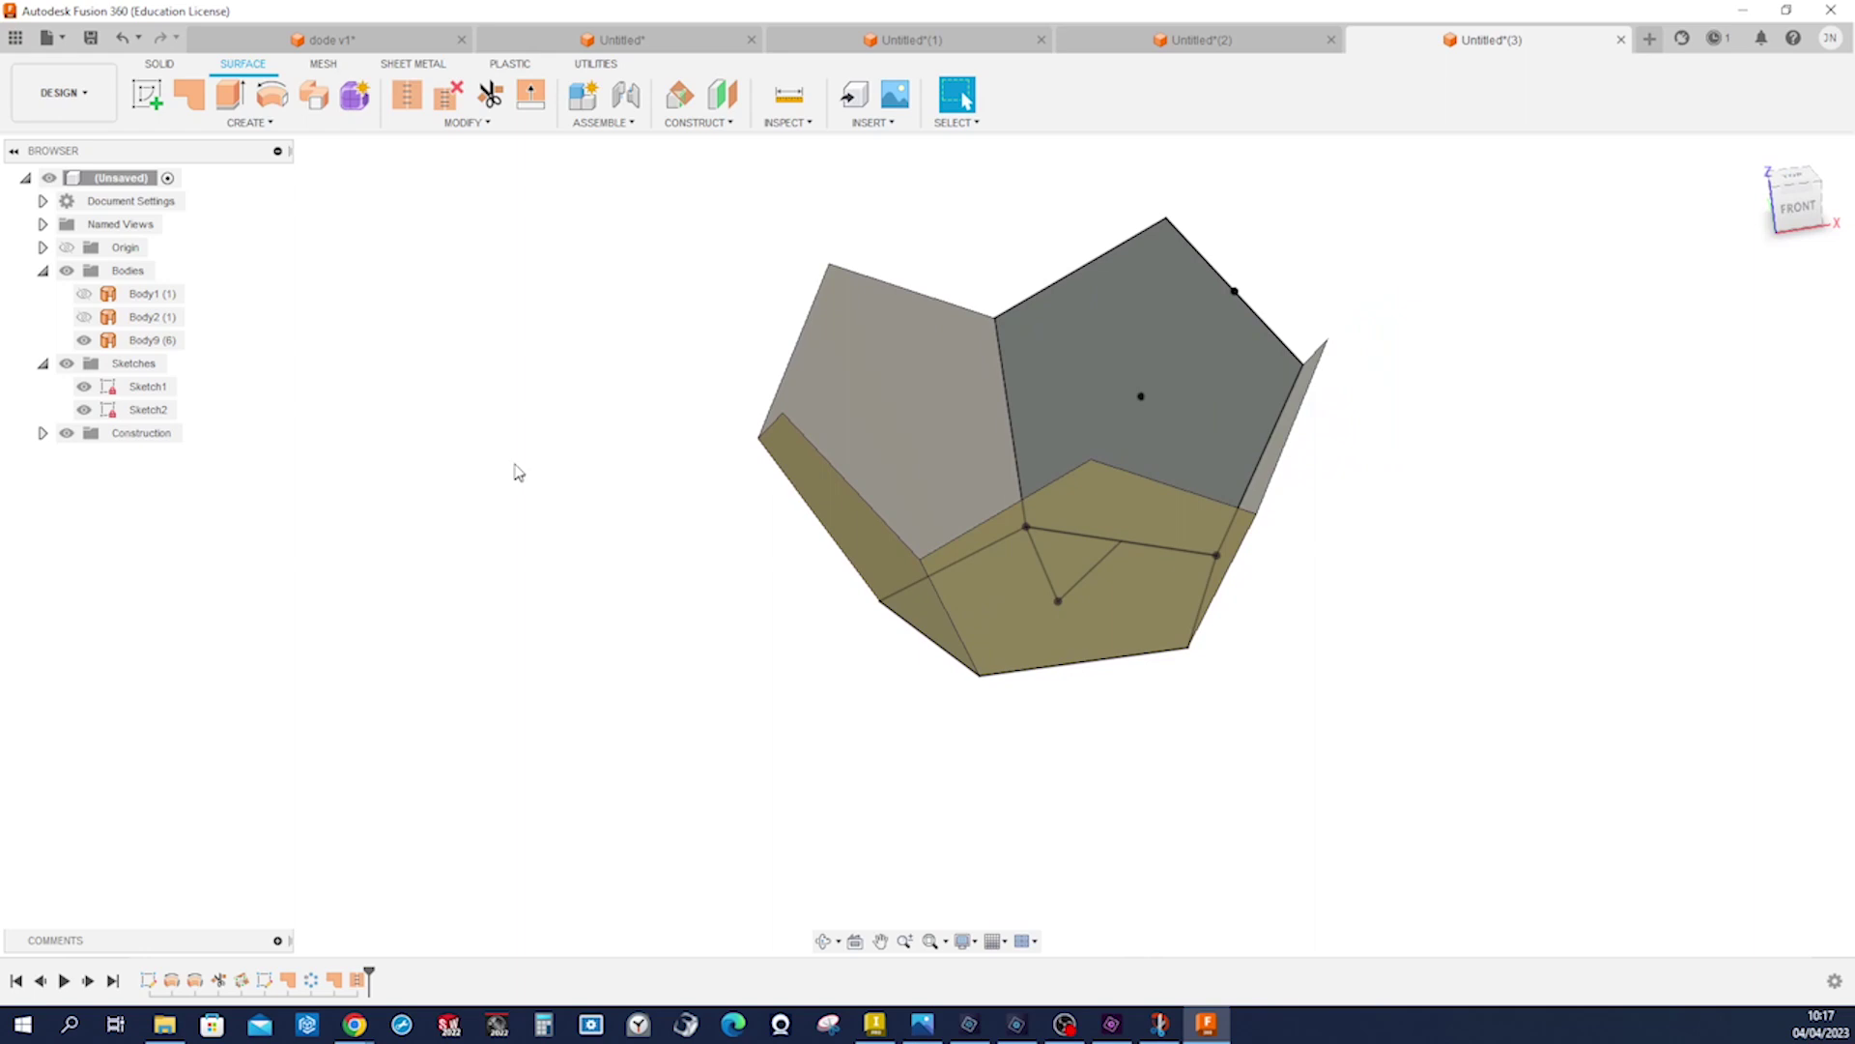
left_click(723, 124)
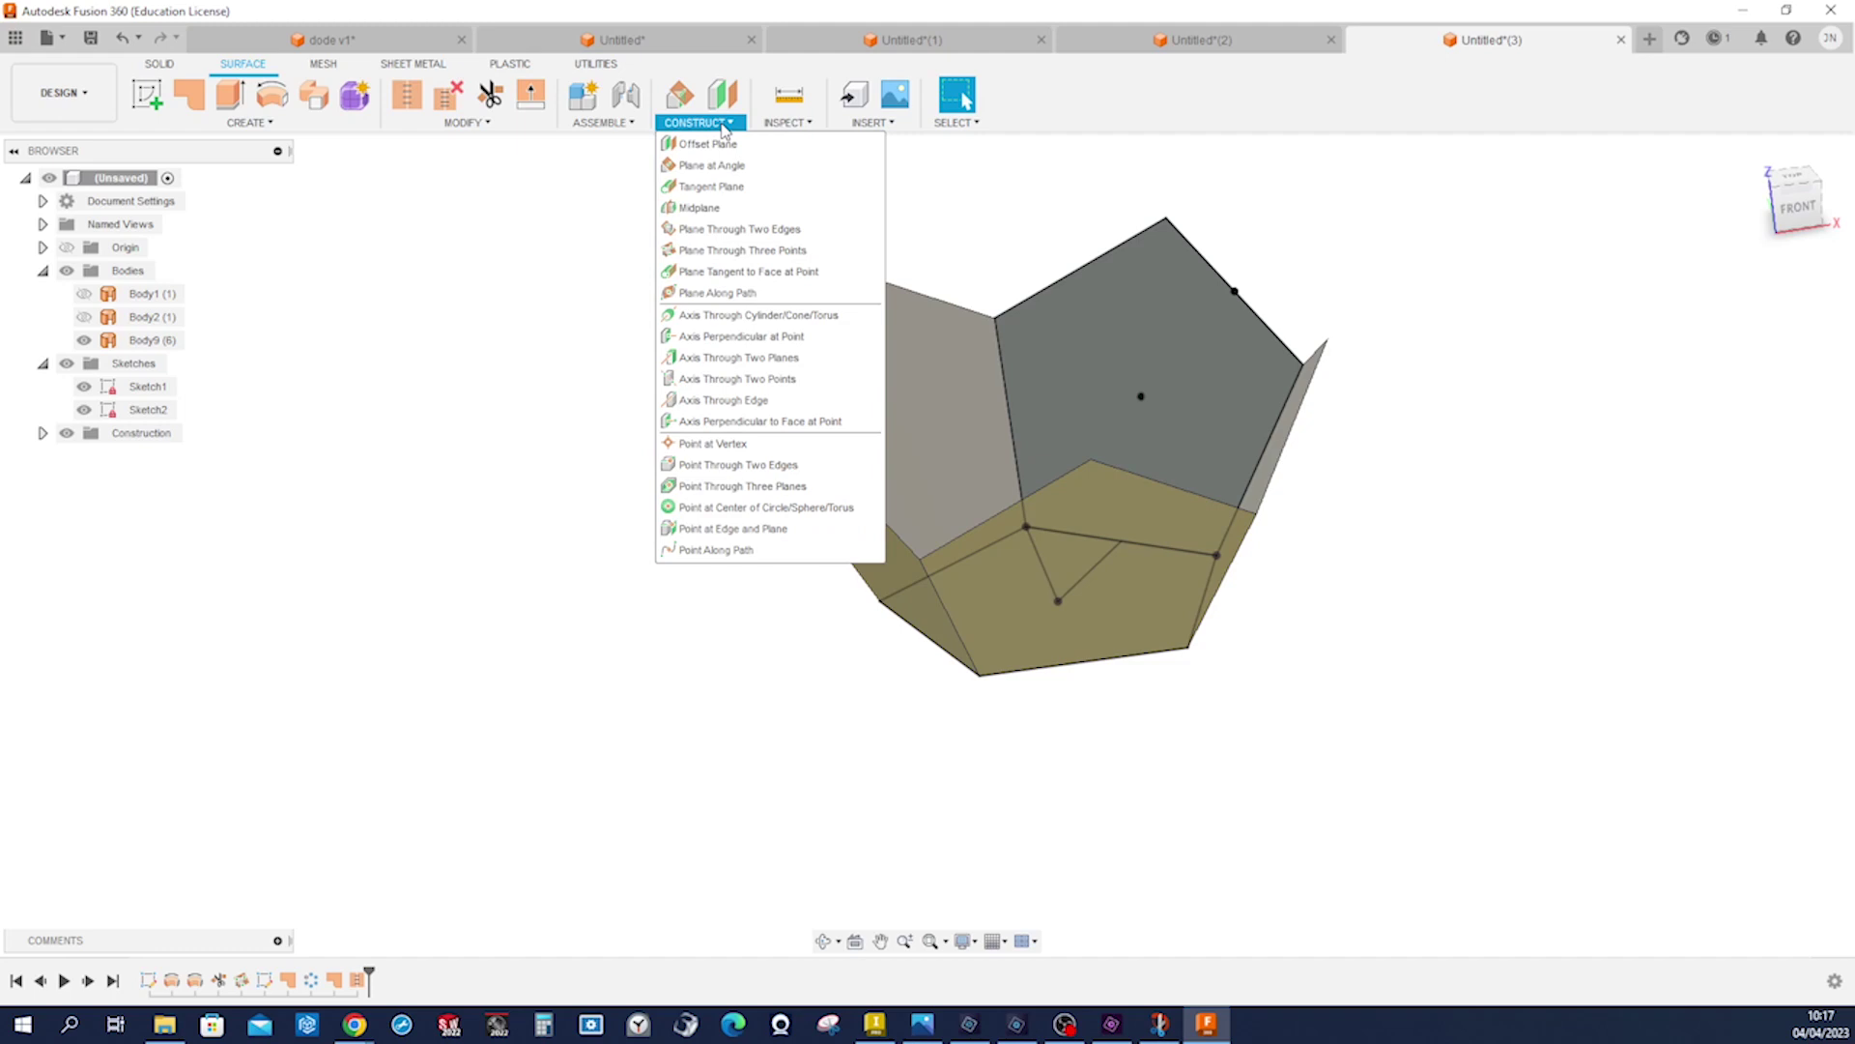
left_click(708, 144)
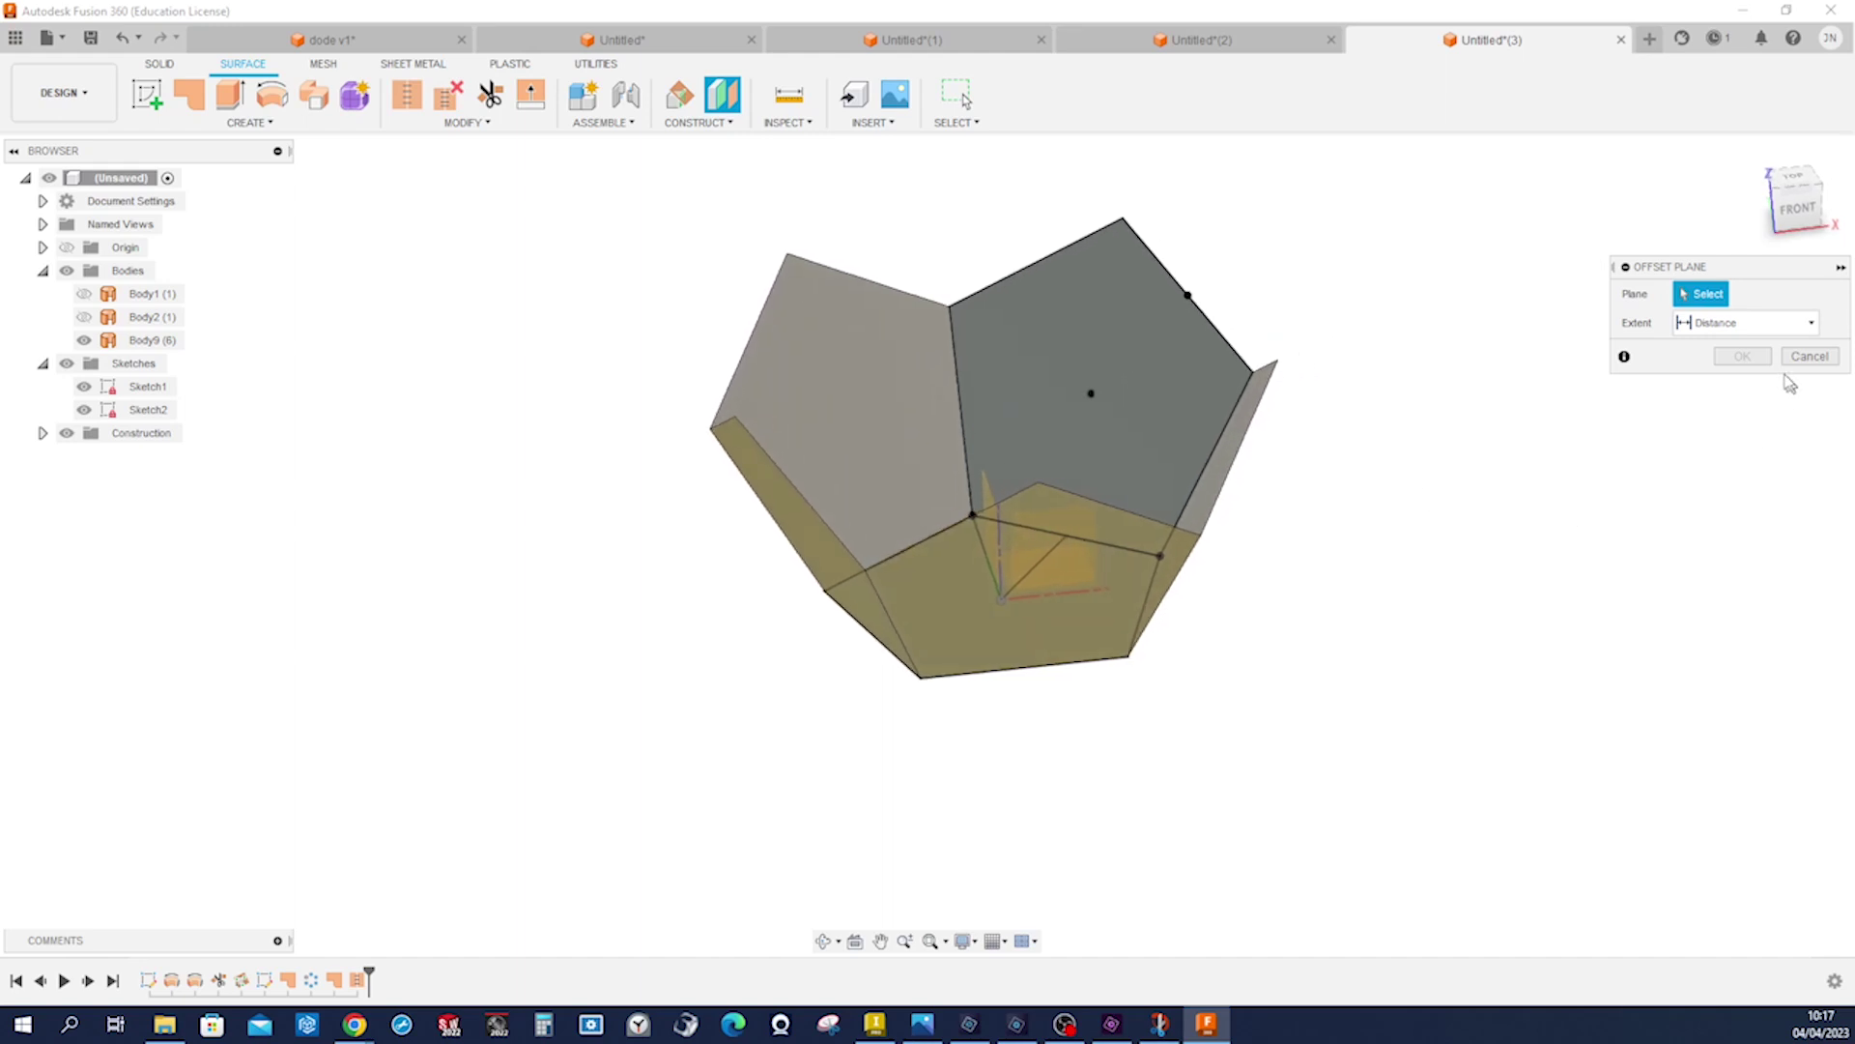
left_click(1810, 325)
left_click(1753, 370)
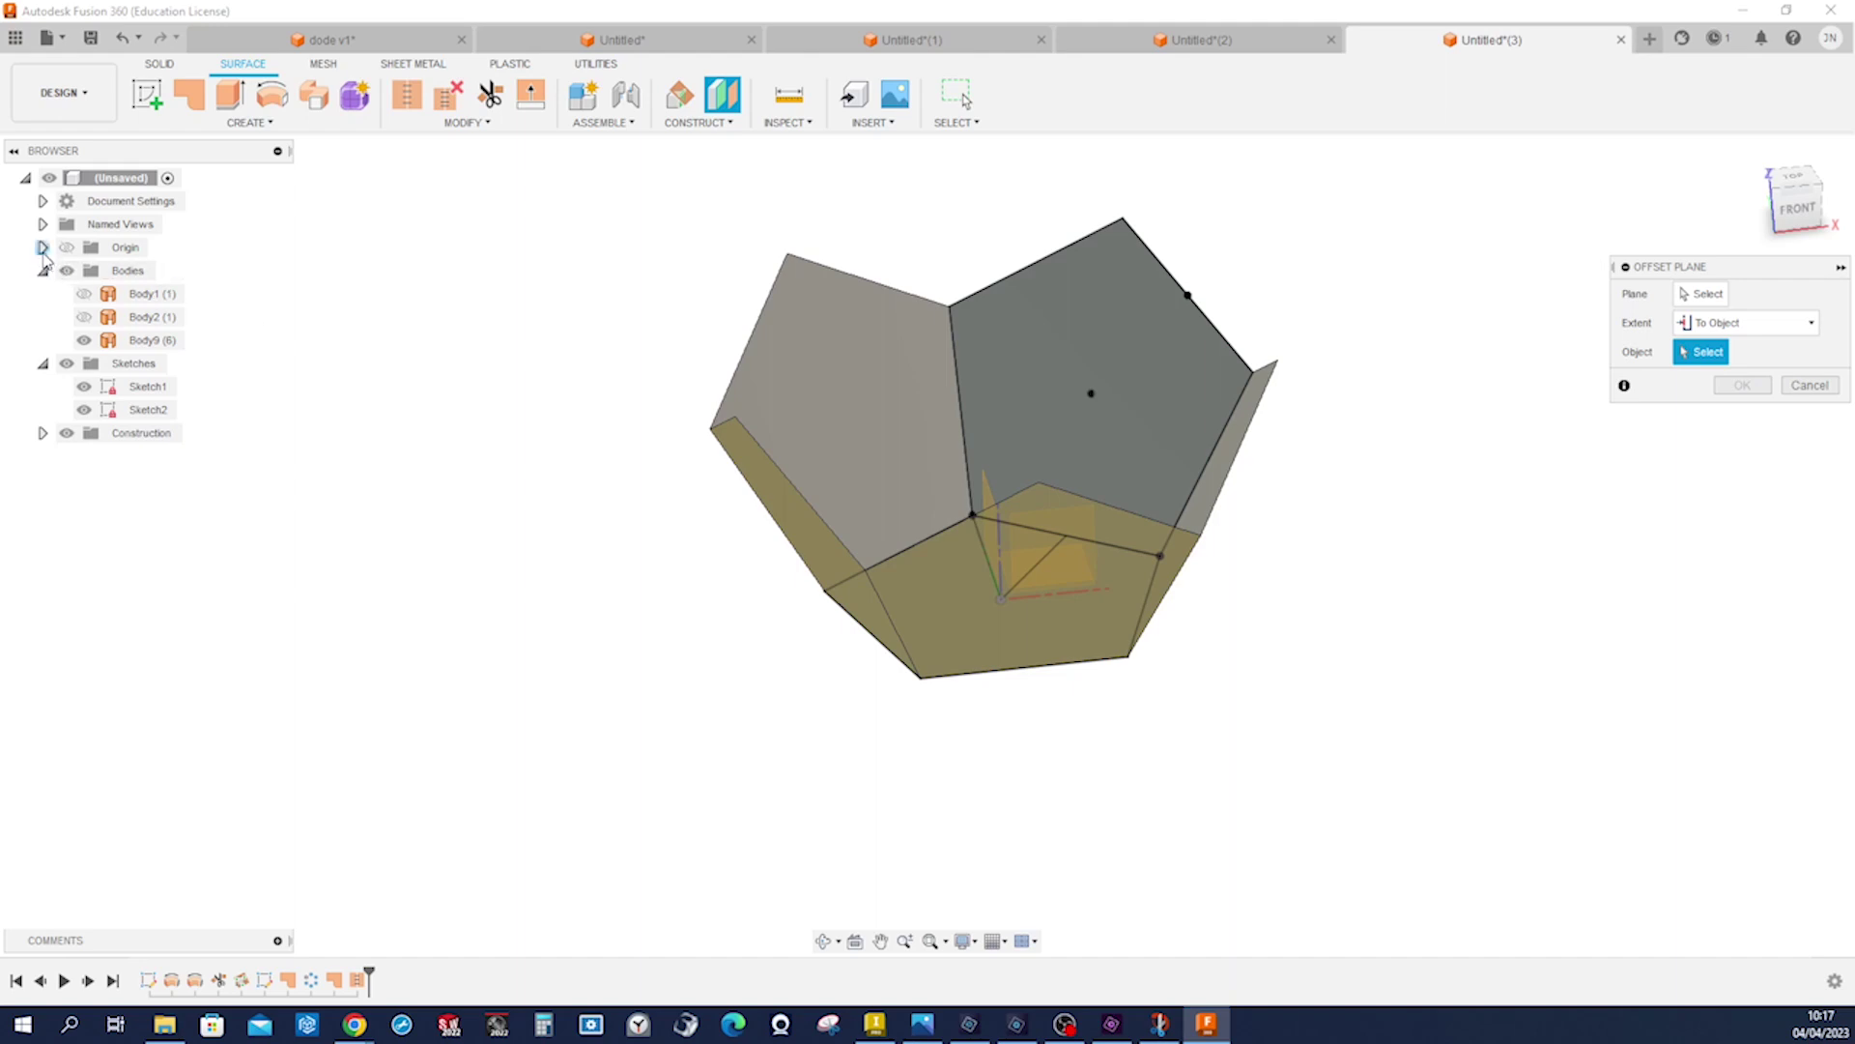
left_click(42, 247)
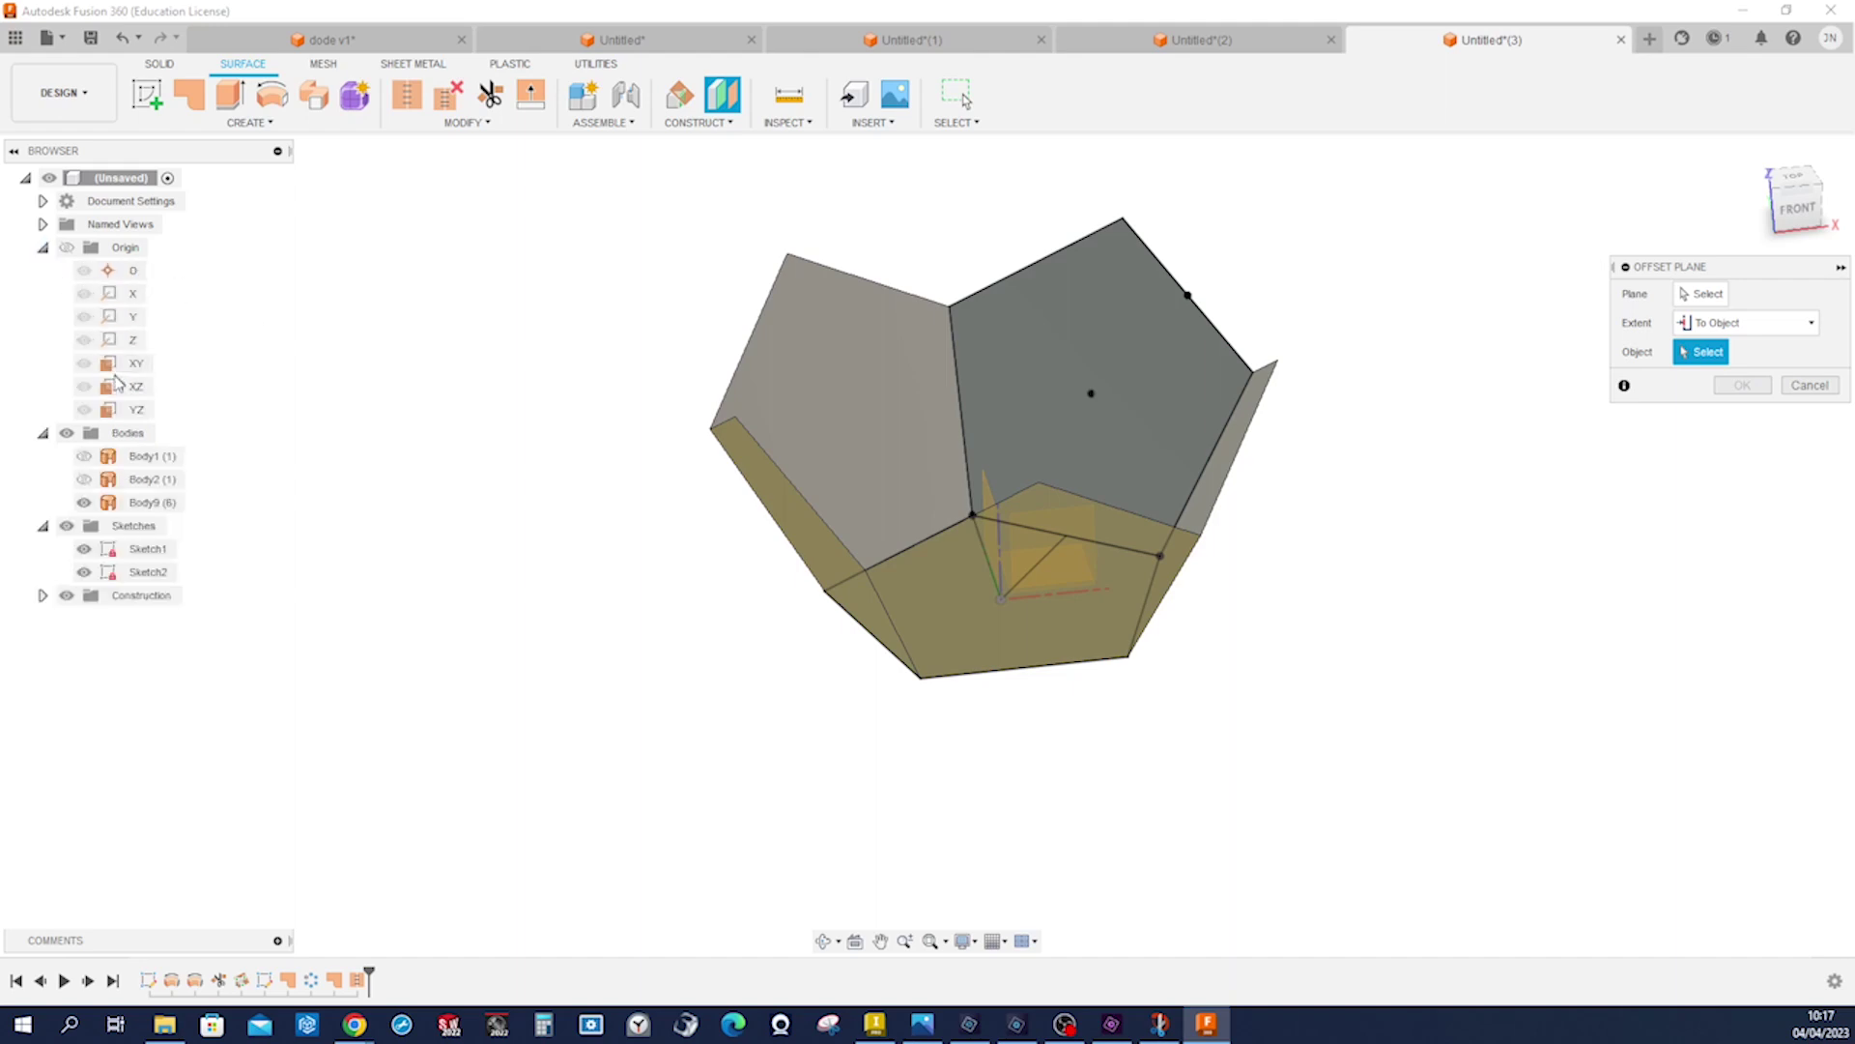
middle_click_drag(1053, 638, 1092, 512, "shift")
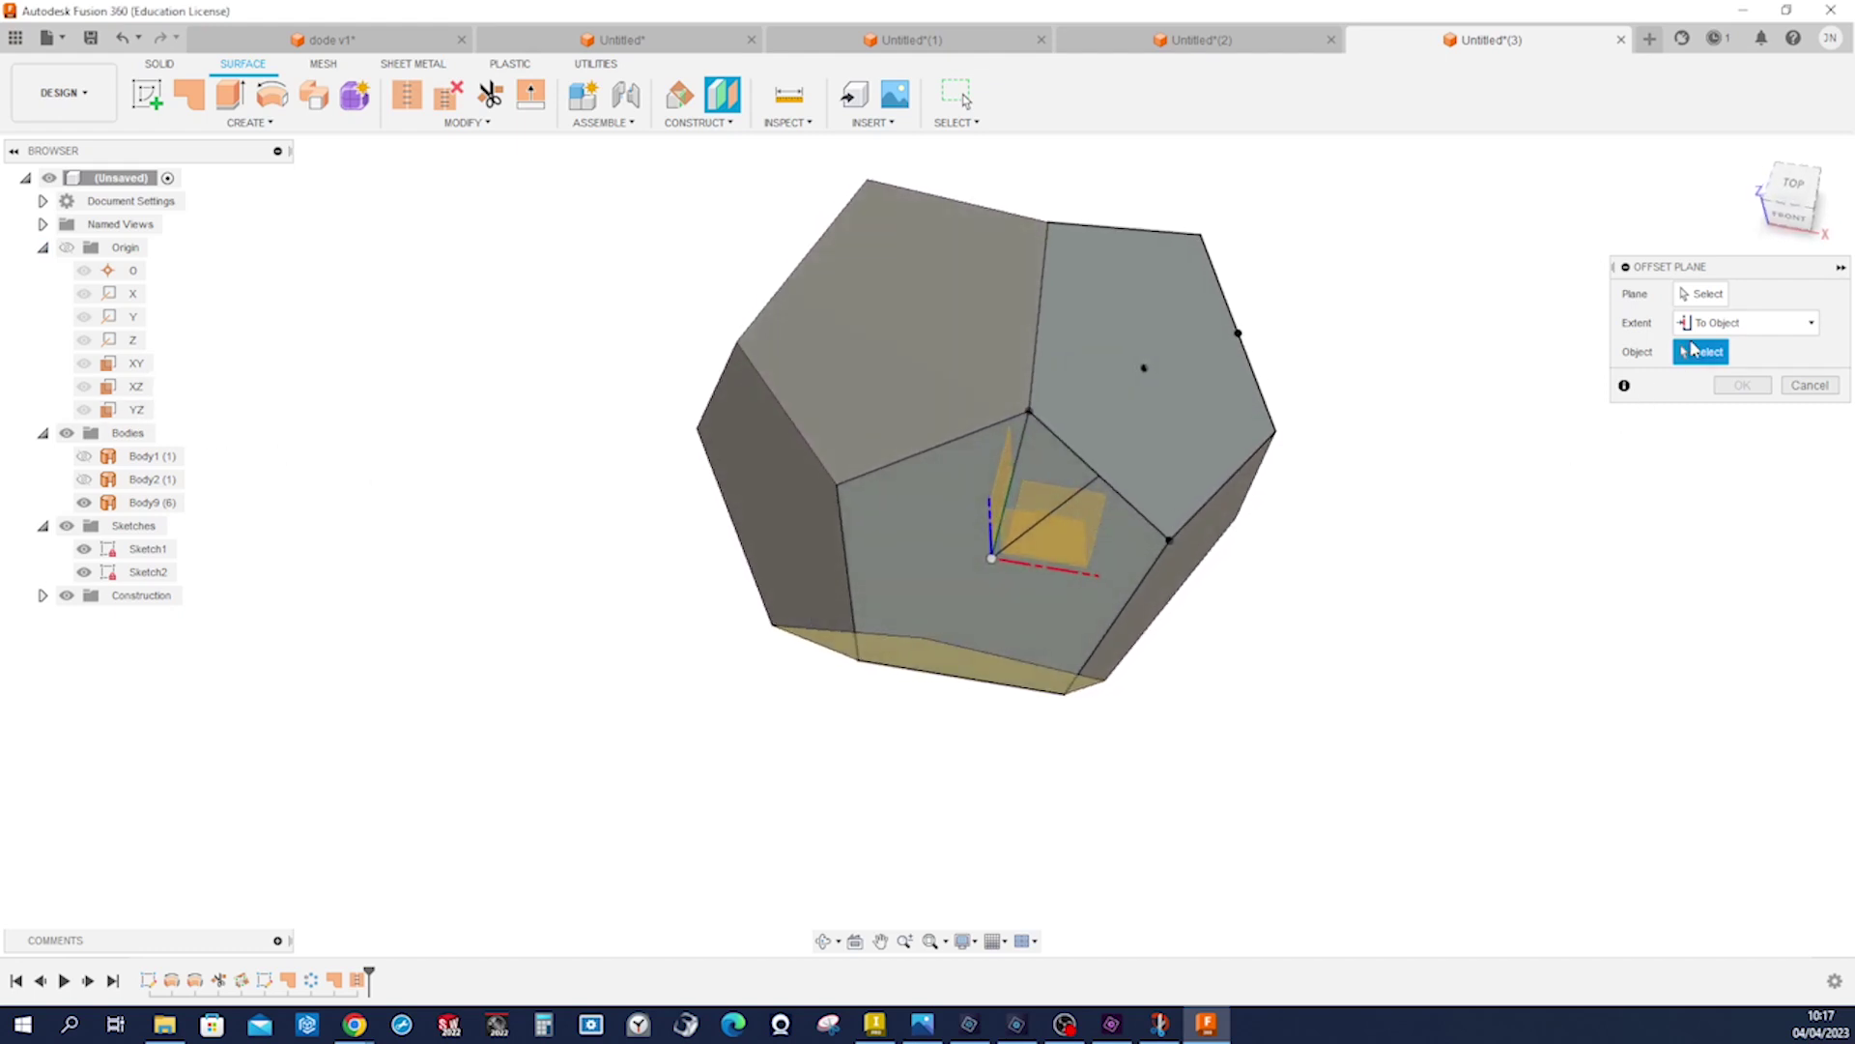
left_click(1703, 294)
left_click(1104, 509)
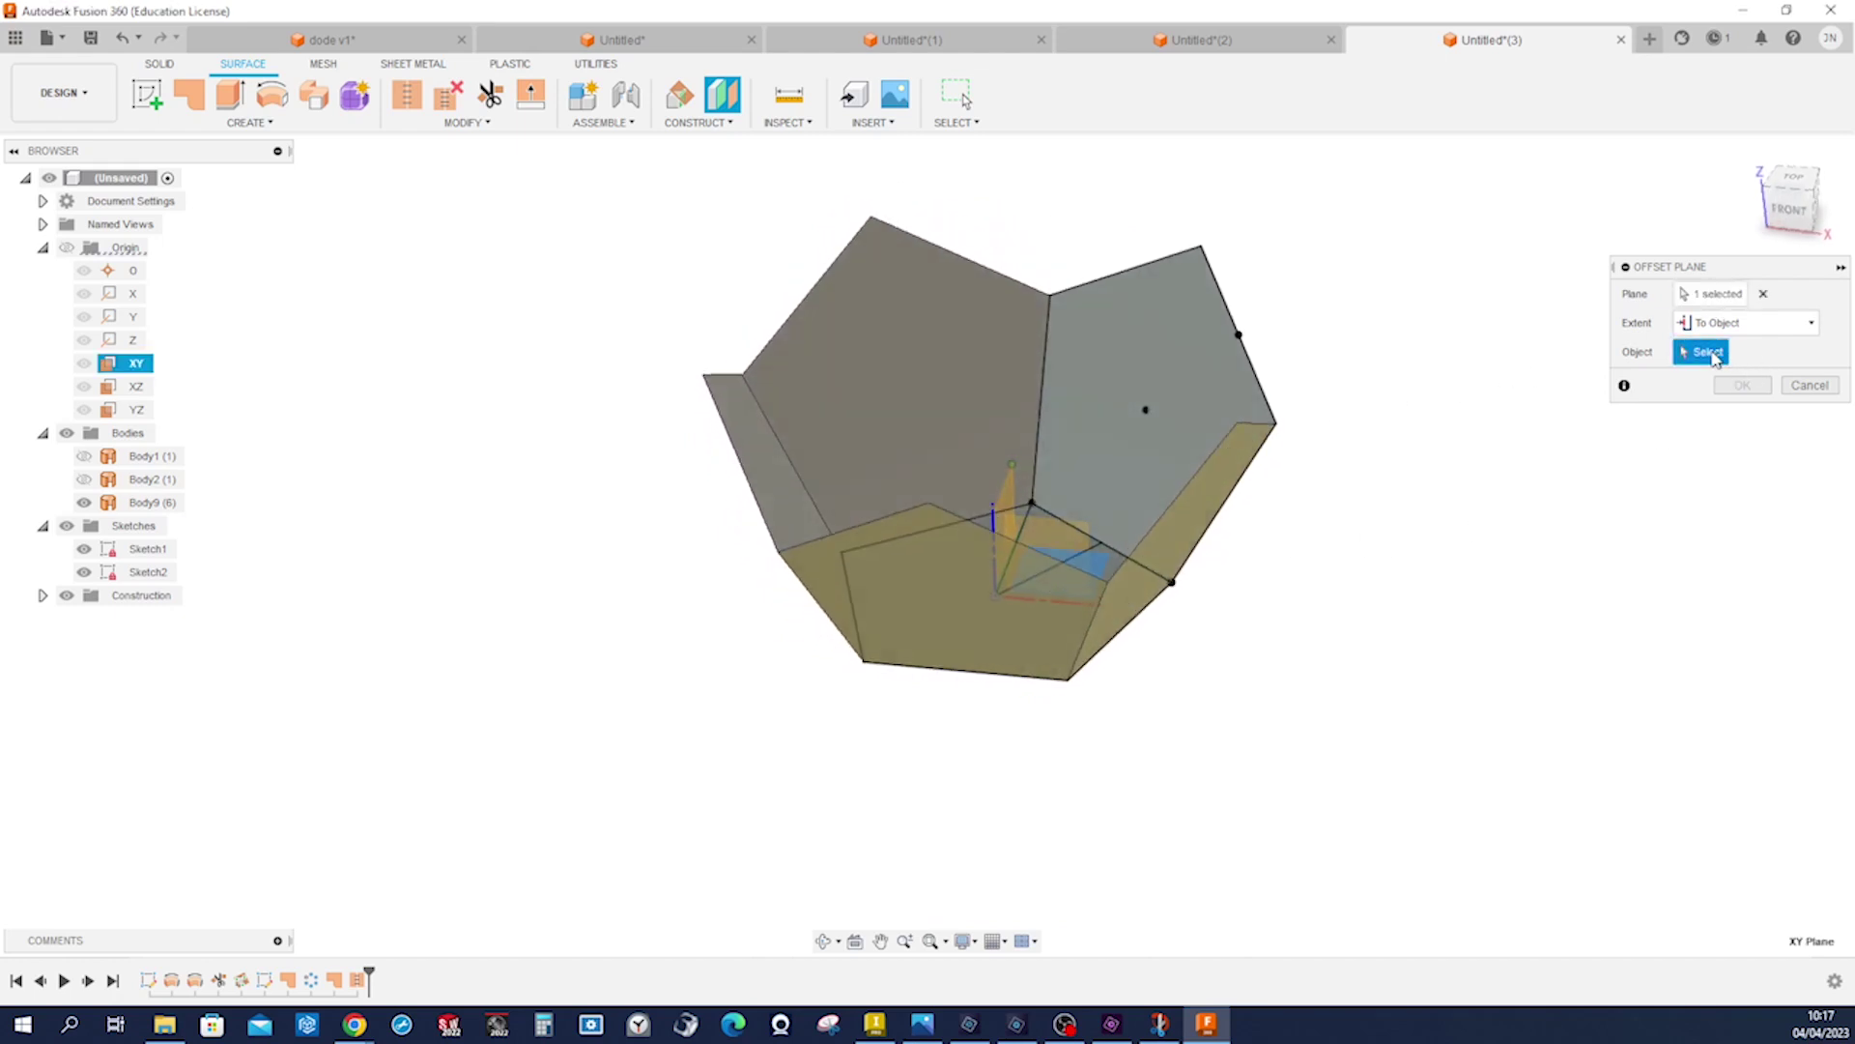
left_click(1238, 344)
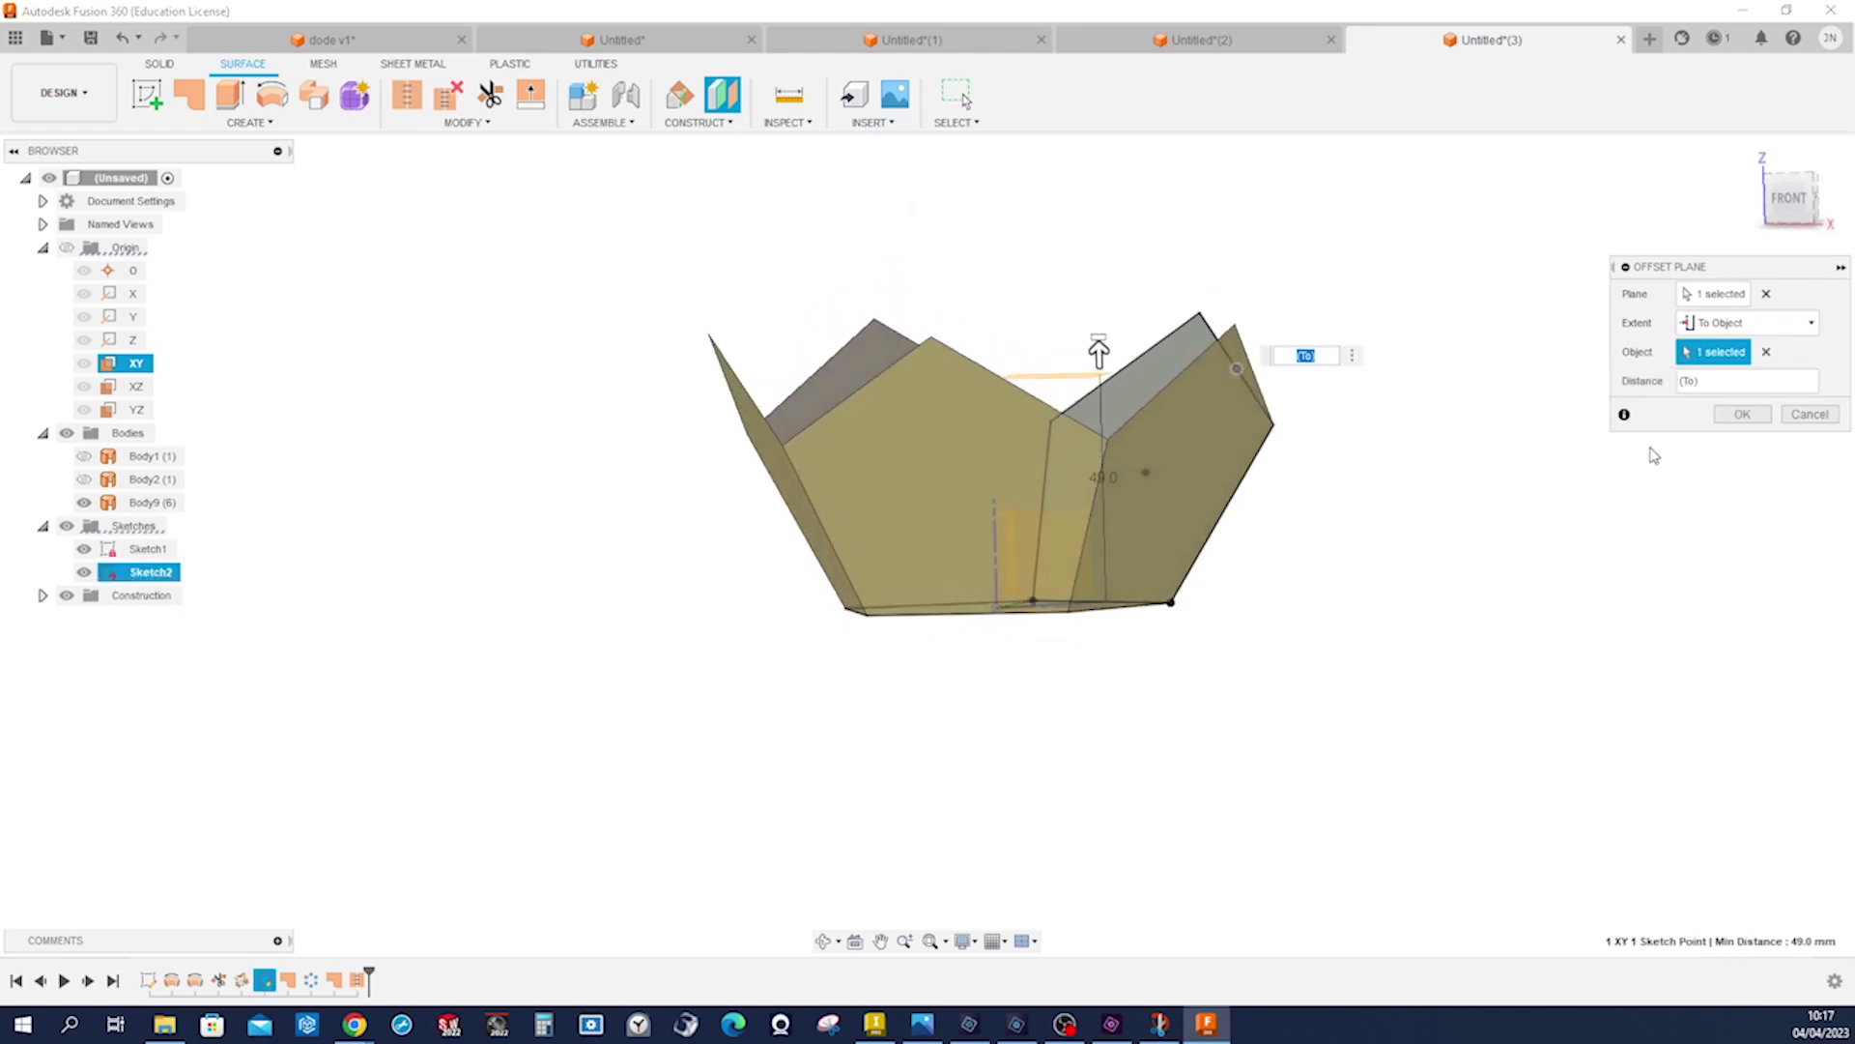
left_click(1752, 414)
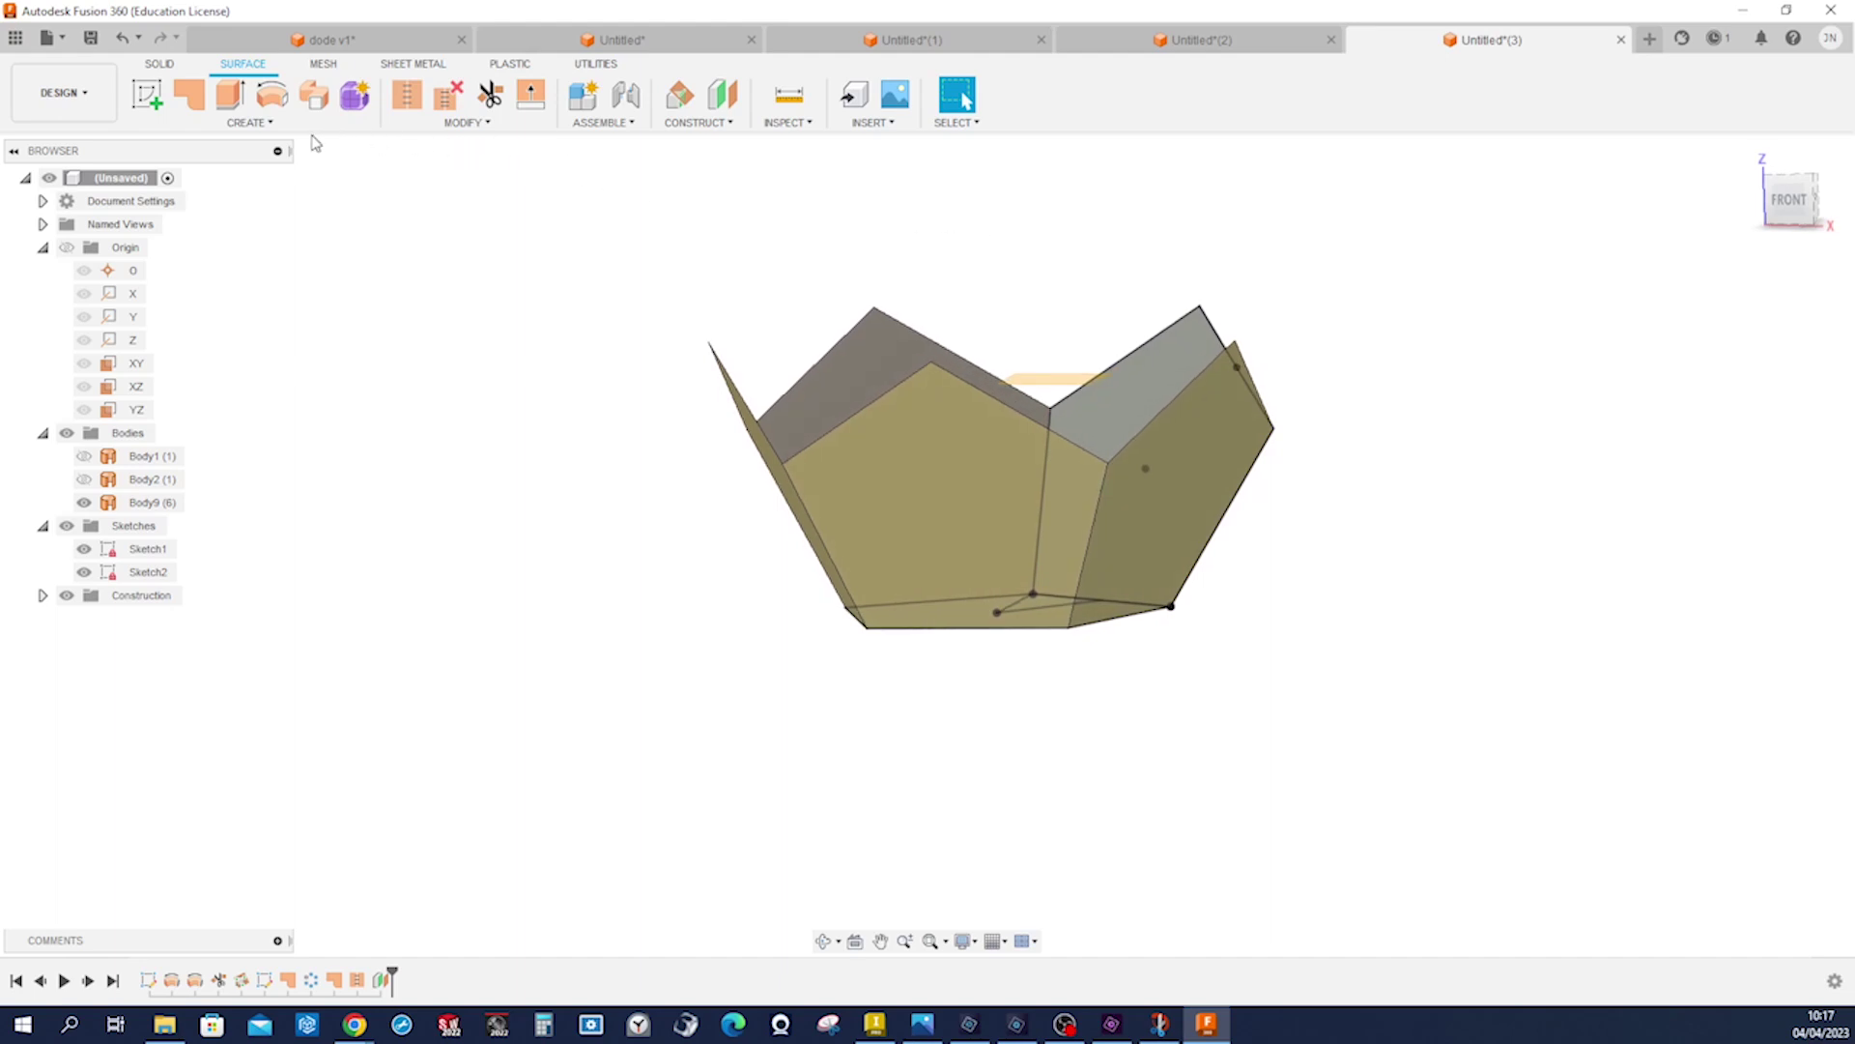
- Mirror the stitched half shell across the new offset plane as a new body
left_click(249, 123)
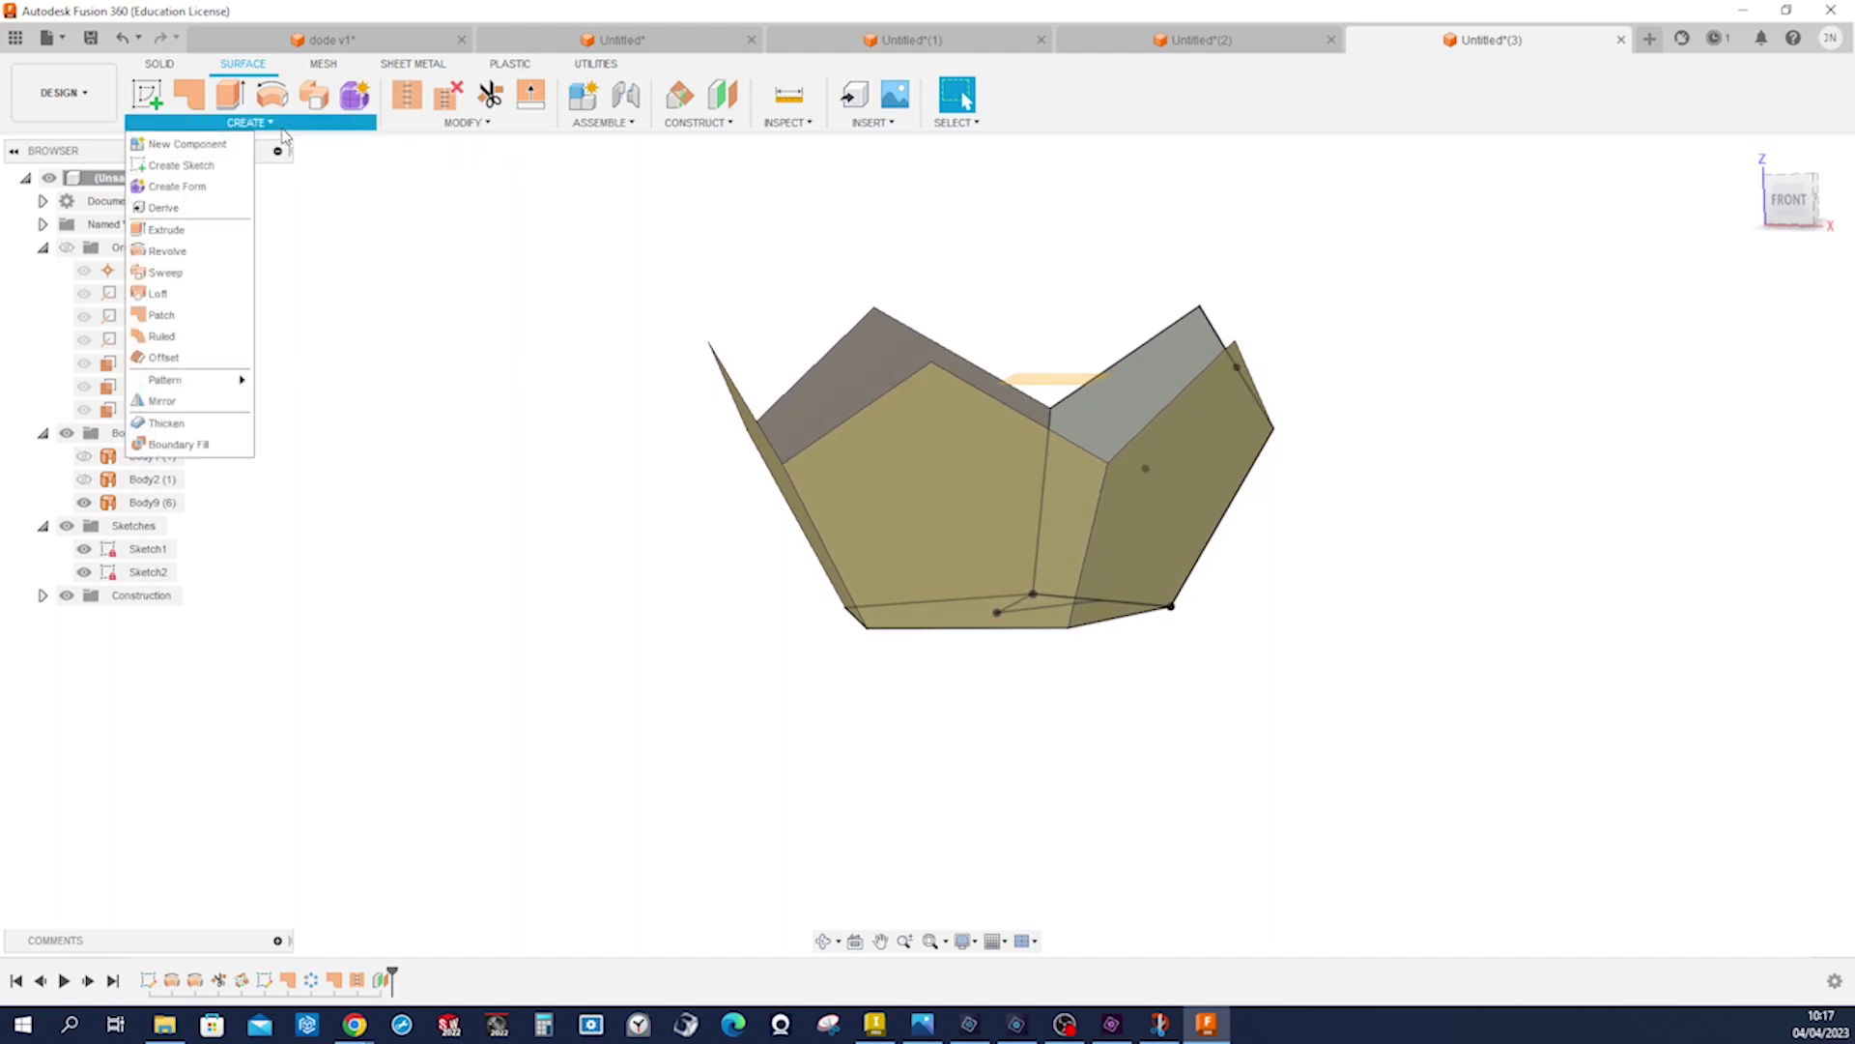
left_click(162, 400)
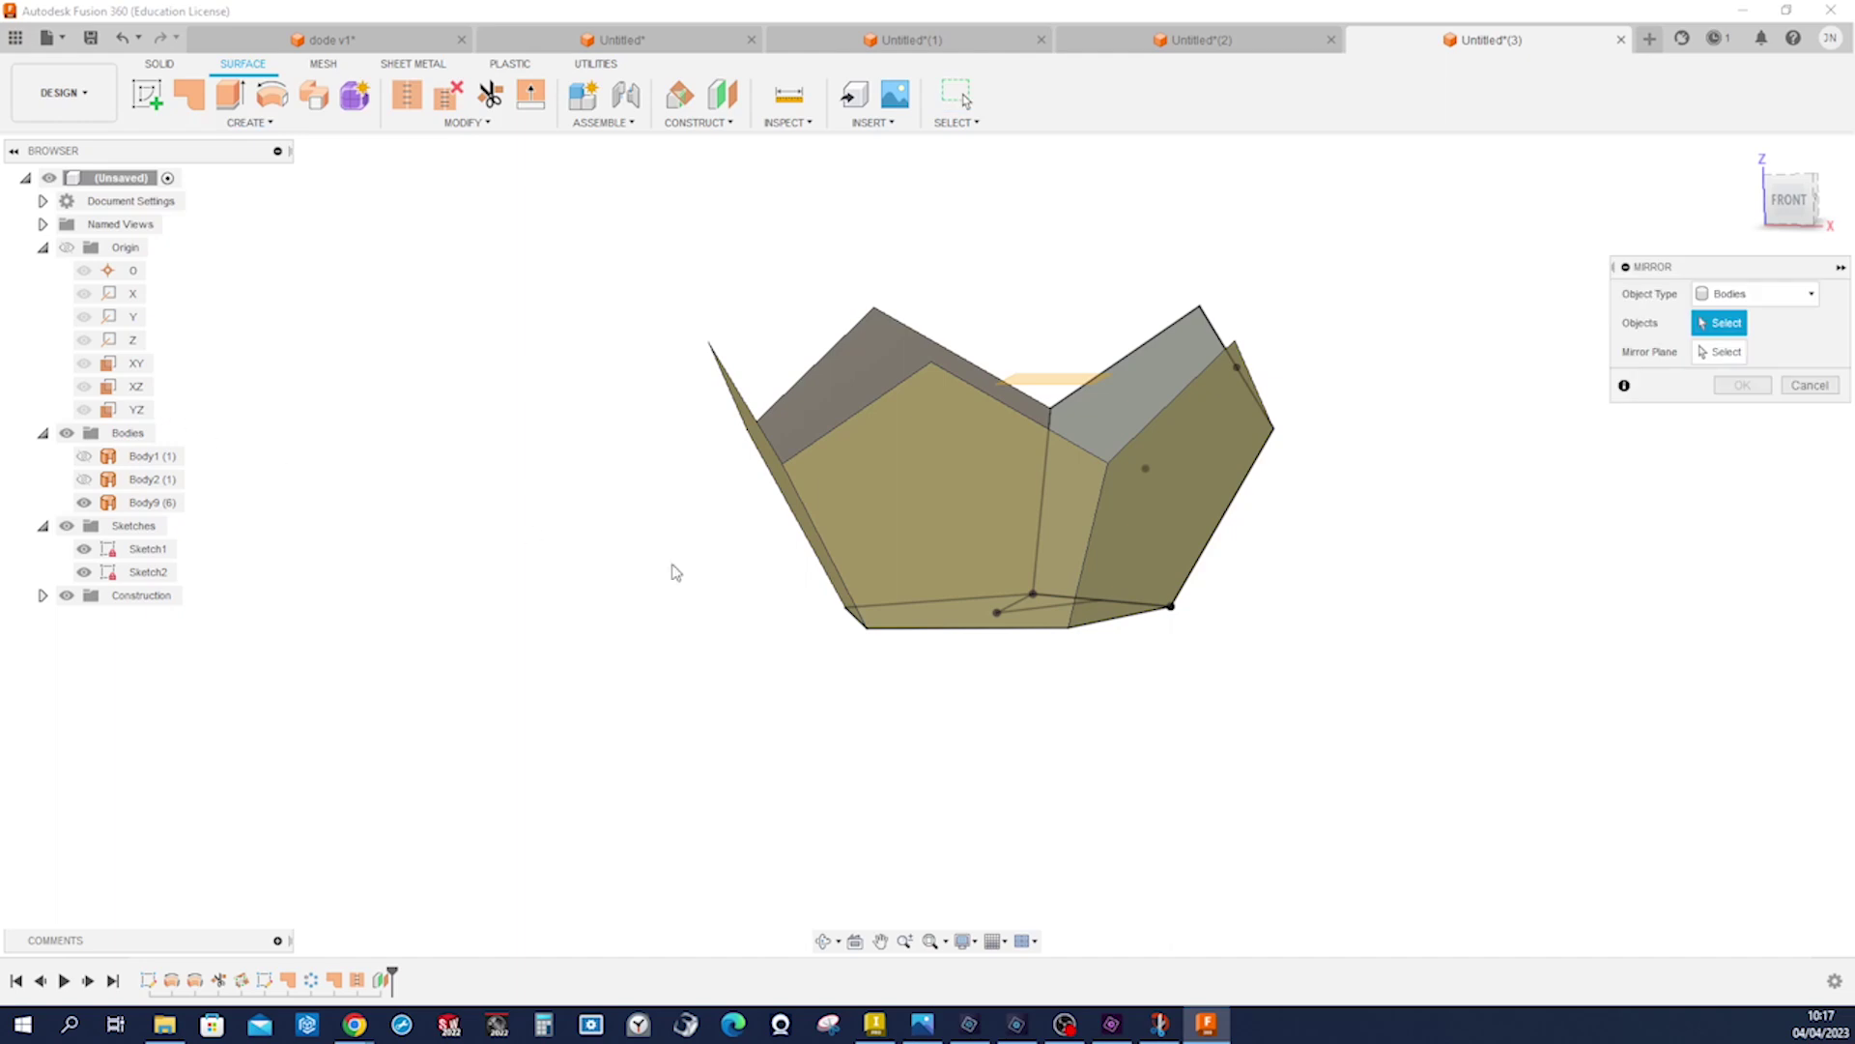
left_click(720, 512)
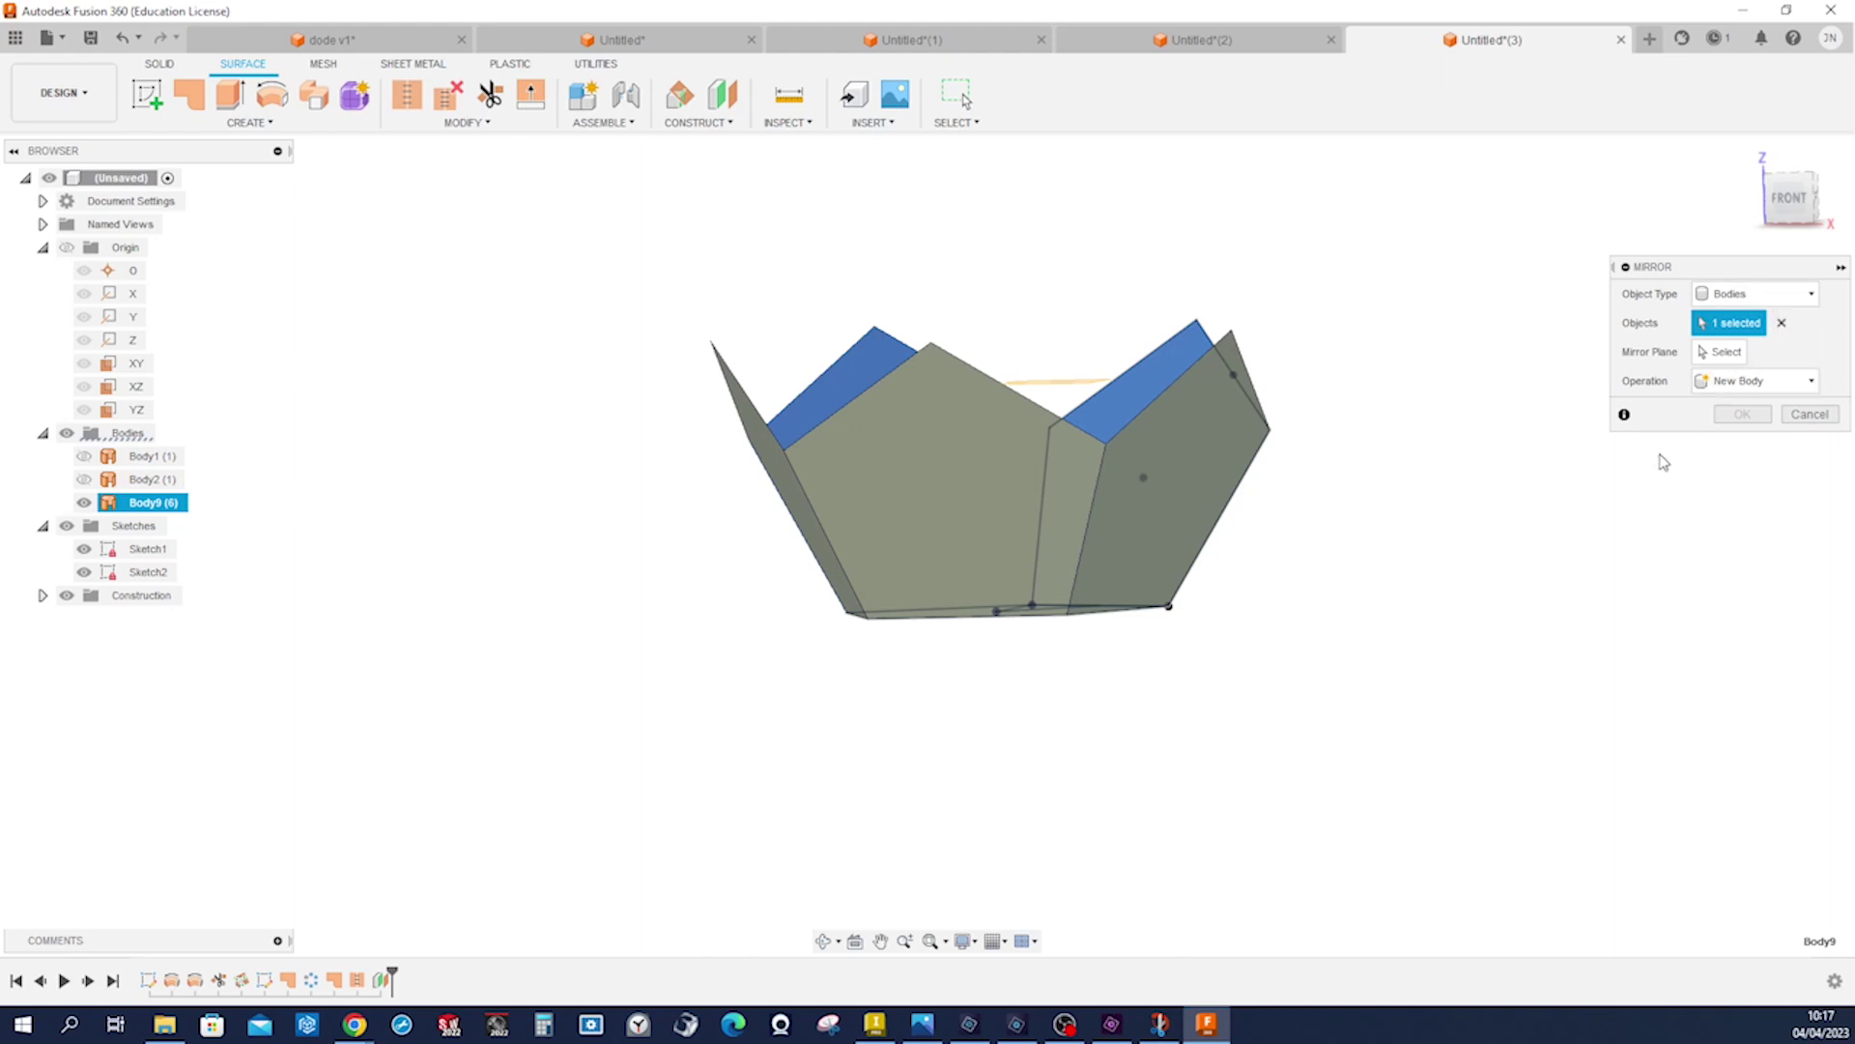
left_click(1725, 351)
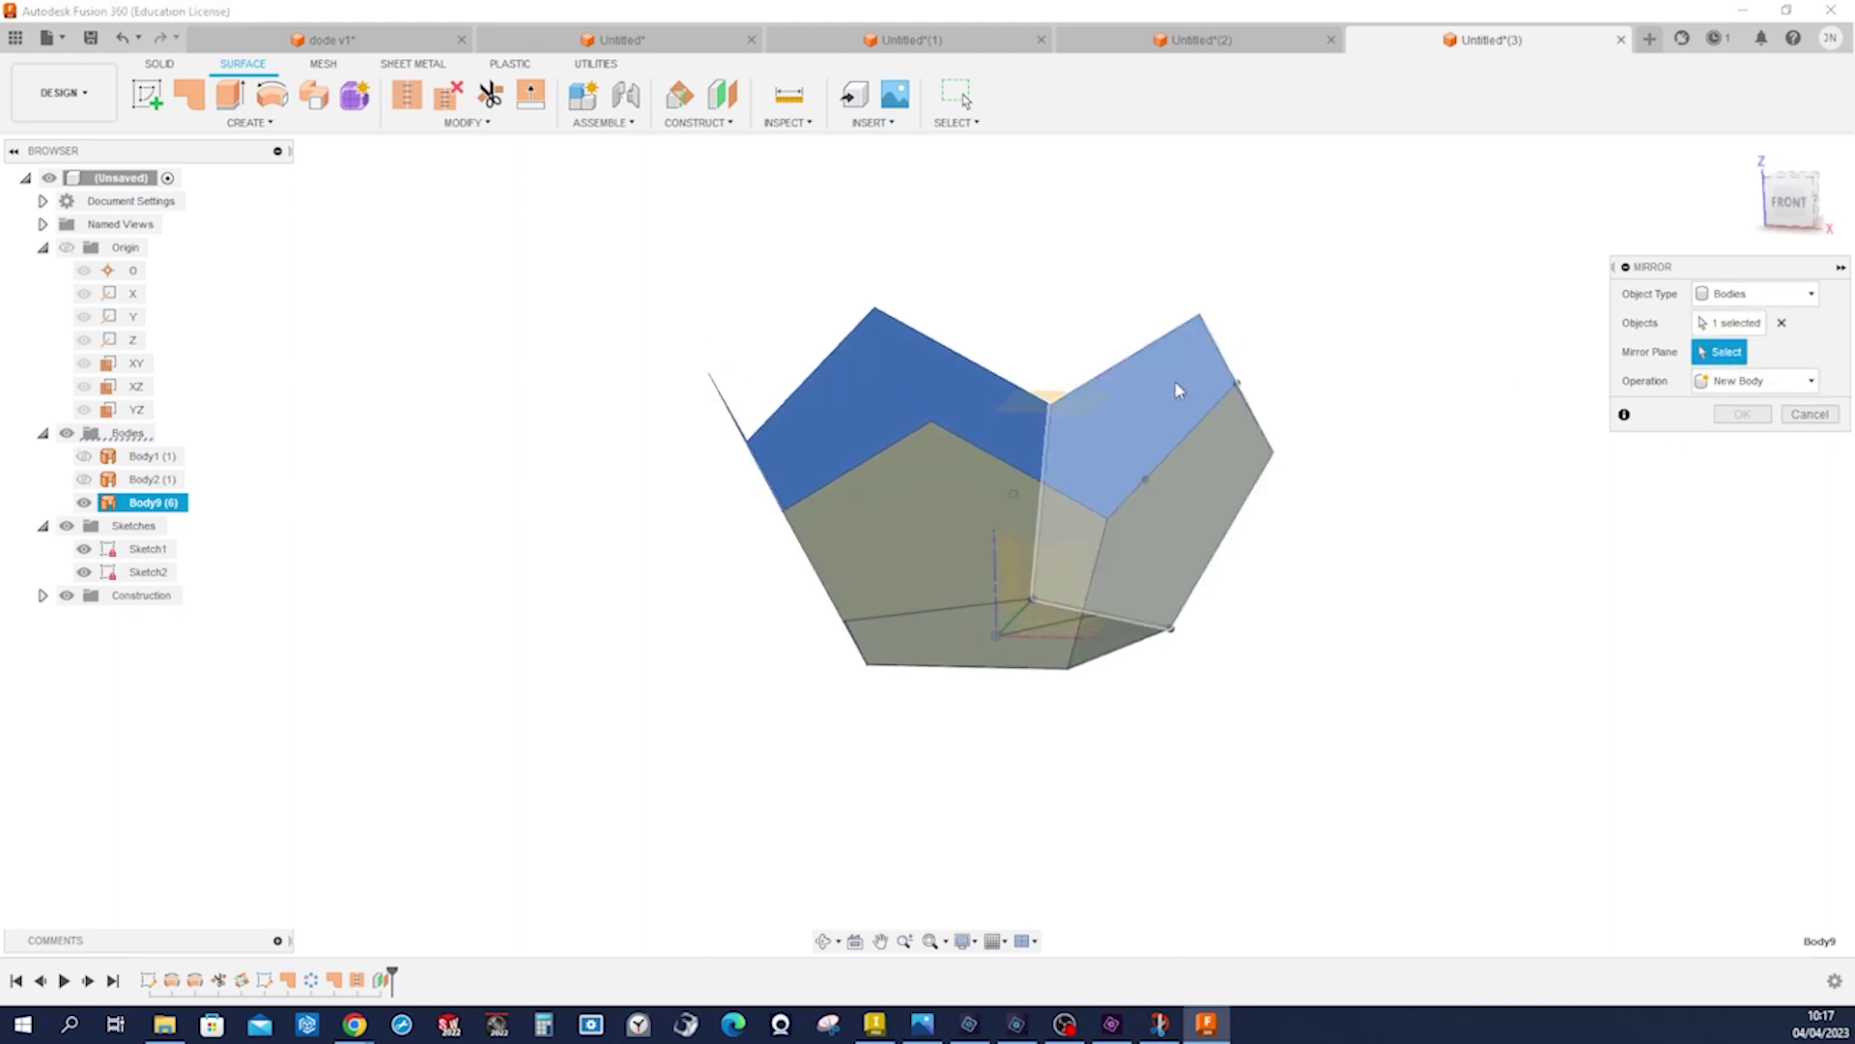
left_click(1057, 403)
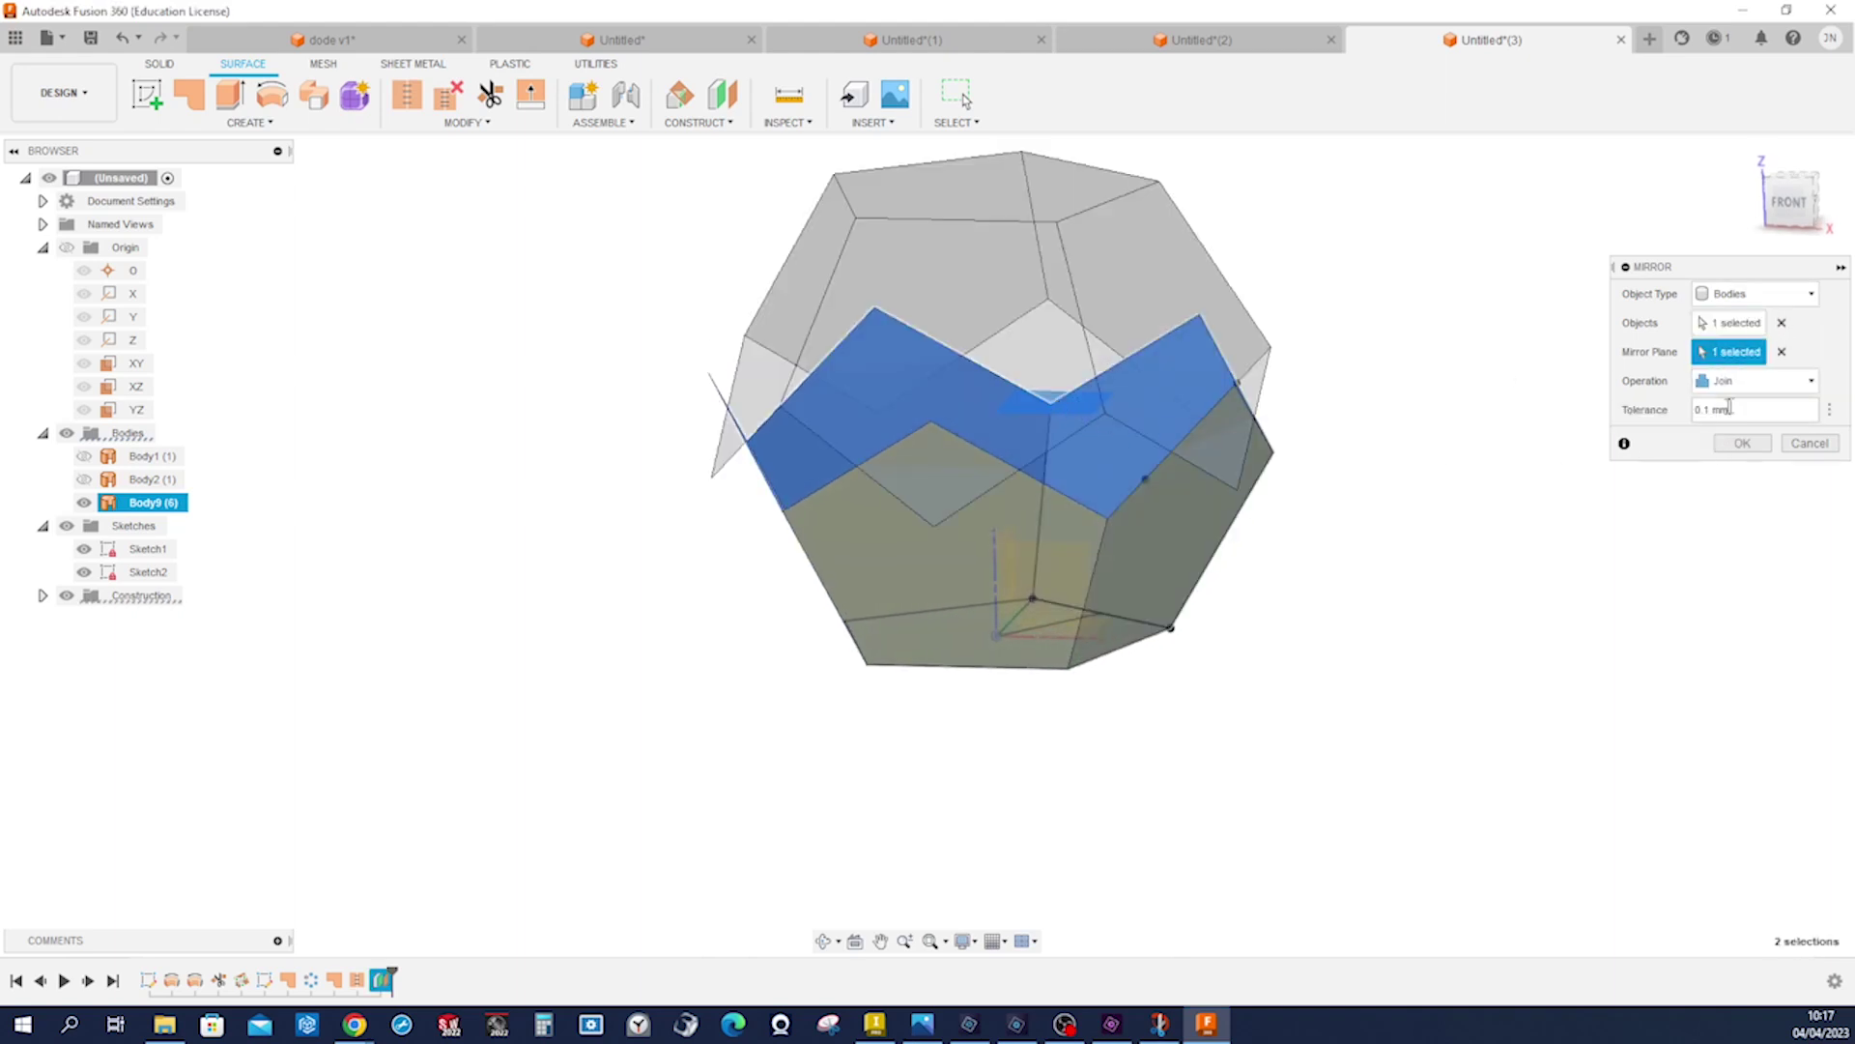
left_click(1799, 381)
left_click(1760, 410)
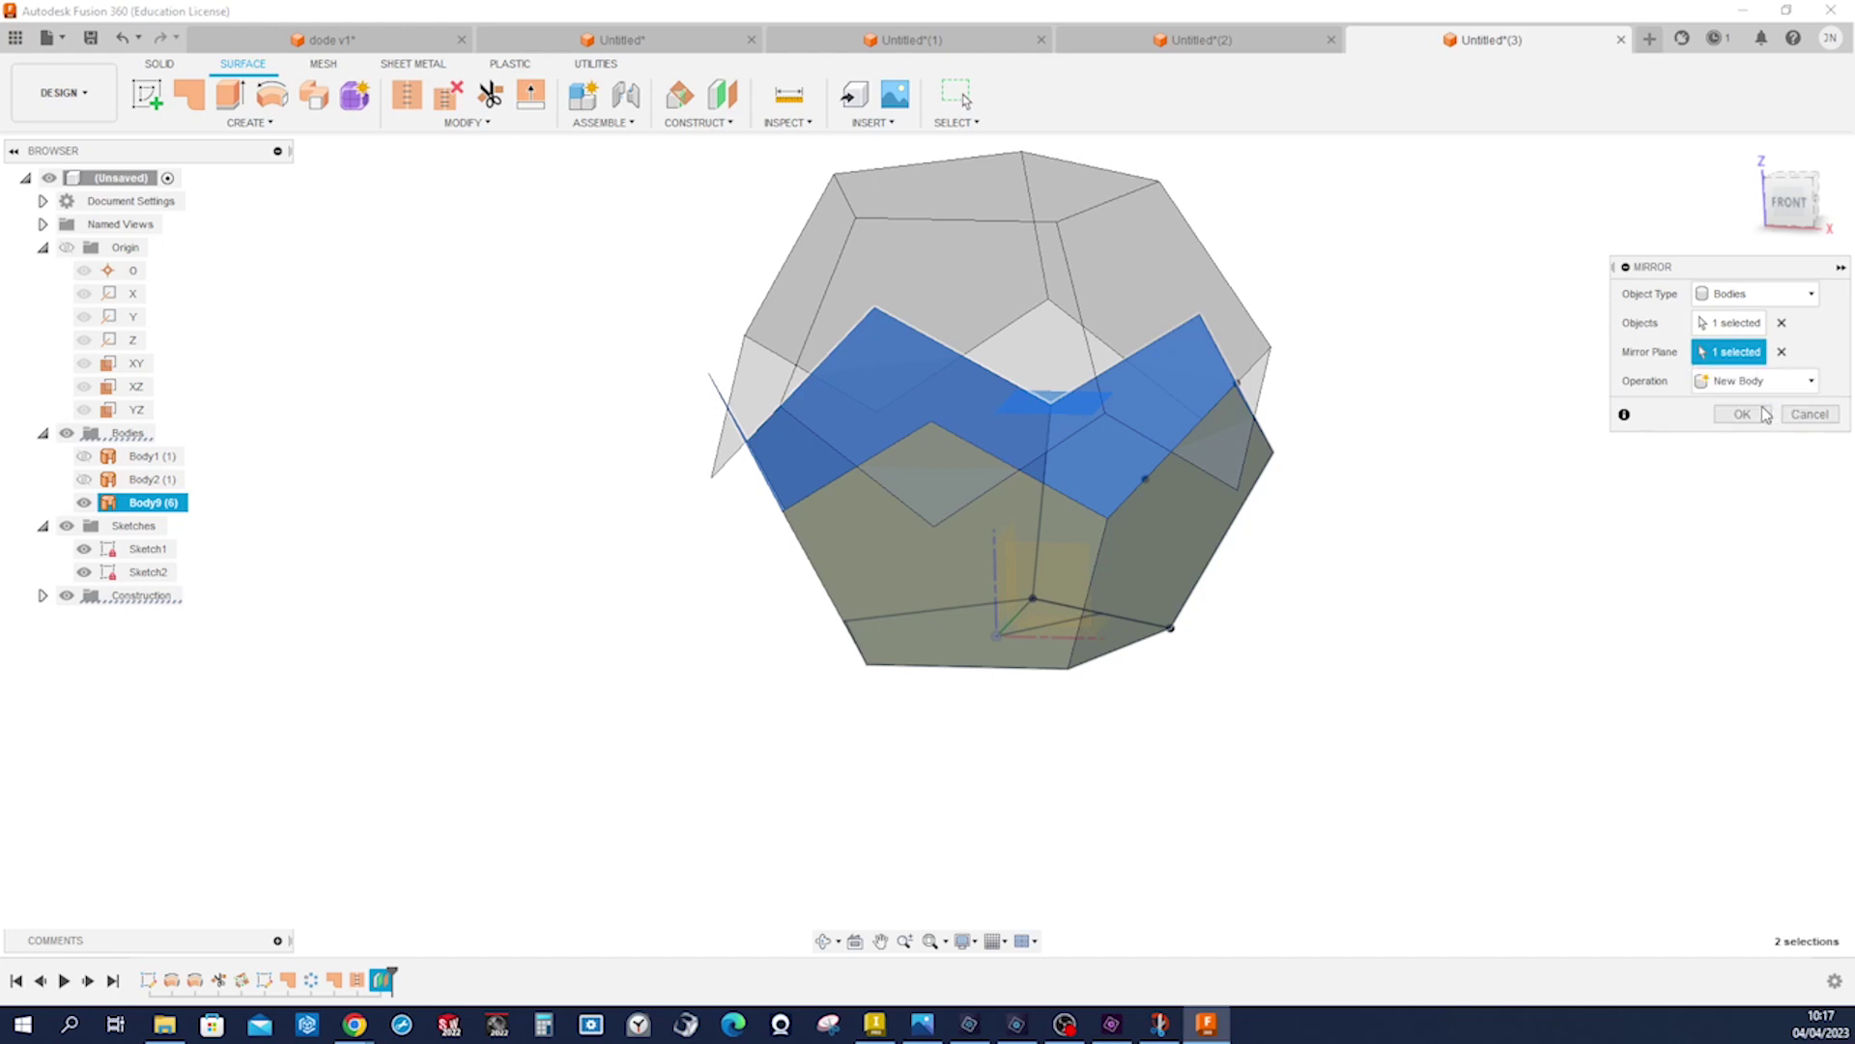
left_click(1757, 418)
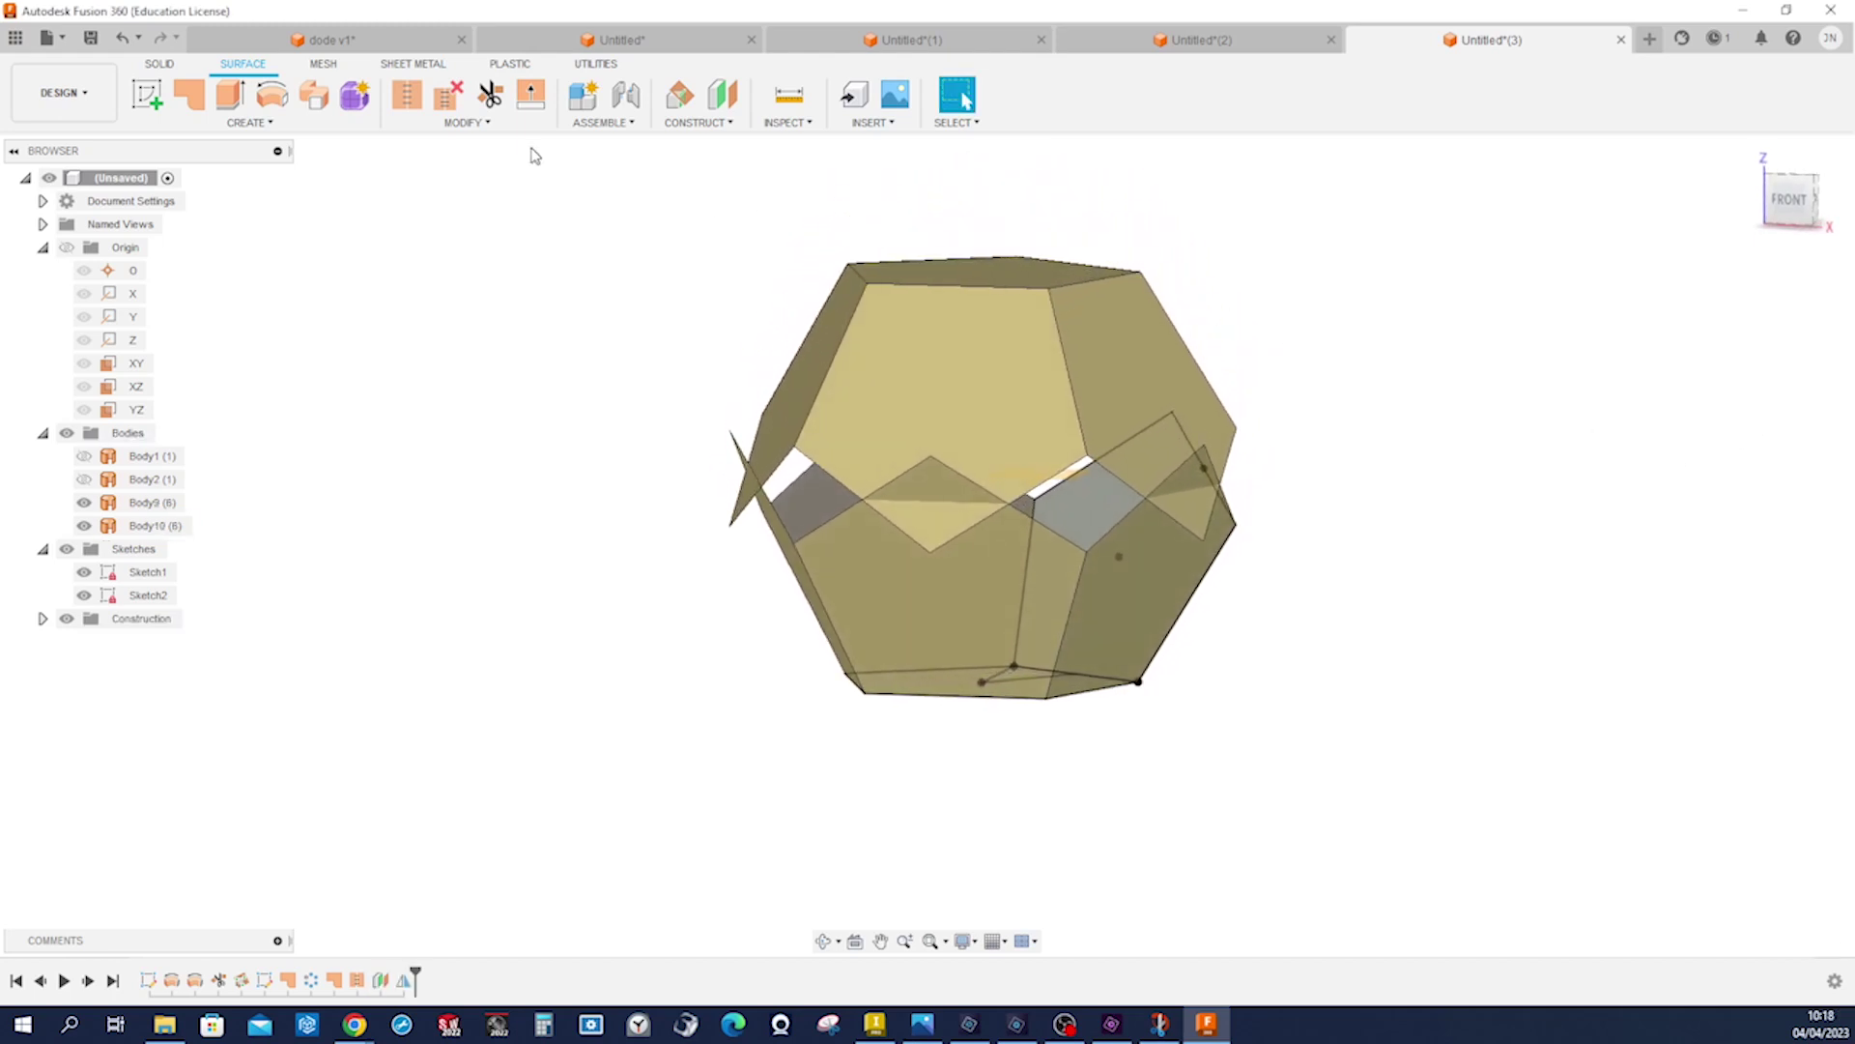
- Rotate the mirrored upper half shell 36 degrees around the Z axis with Move/Copy
left_click(492, 130)
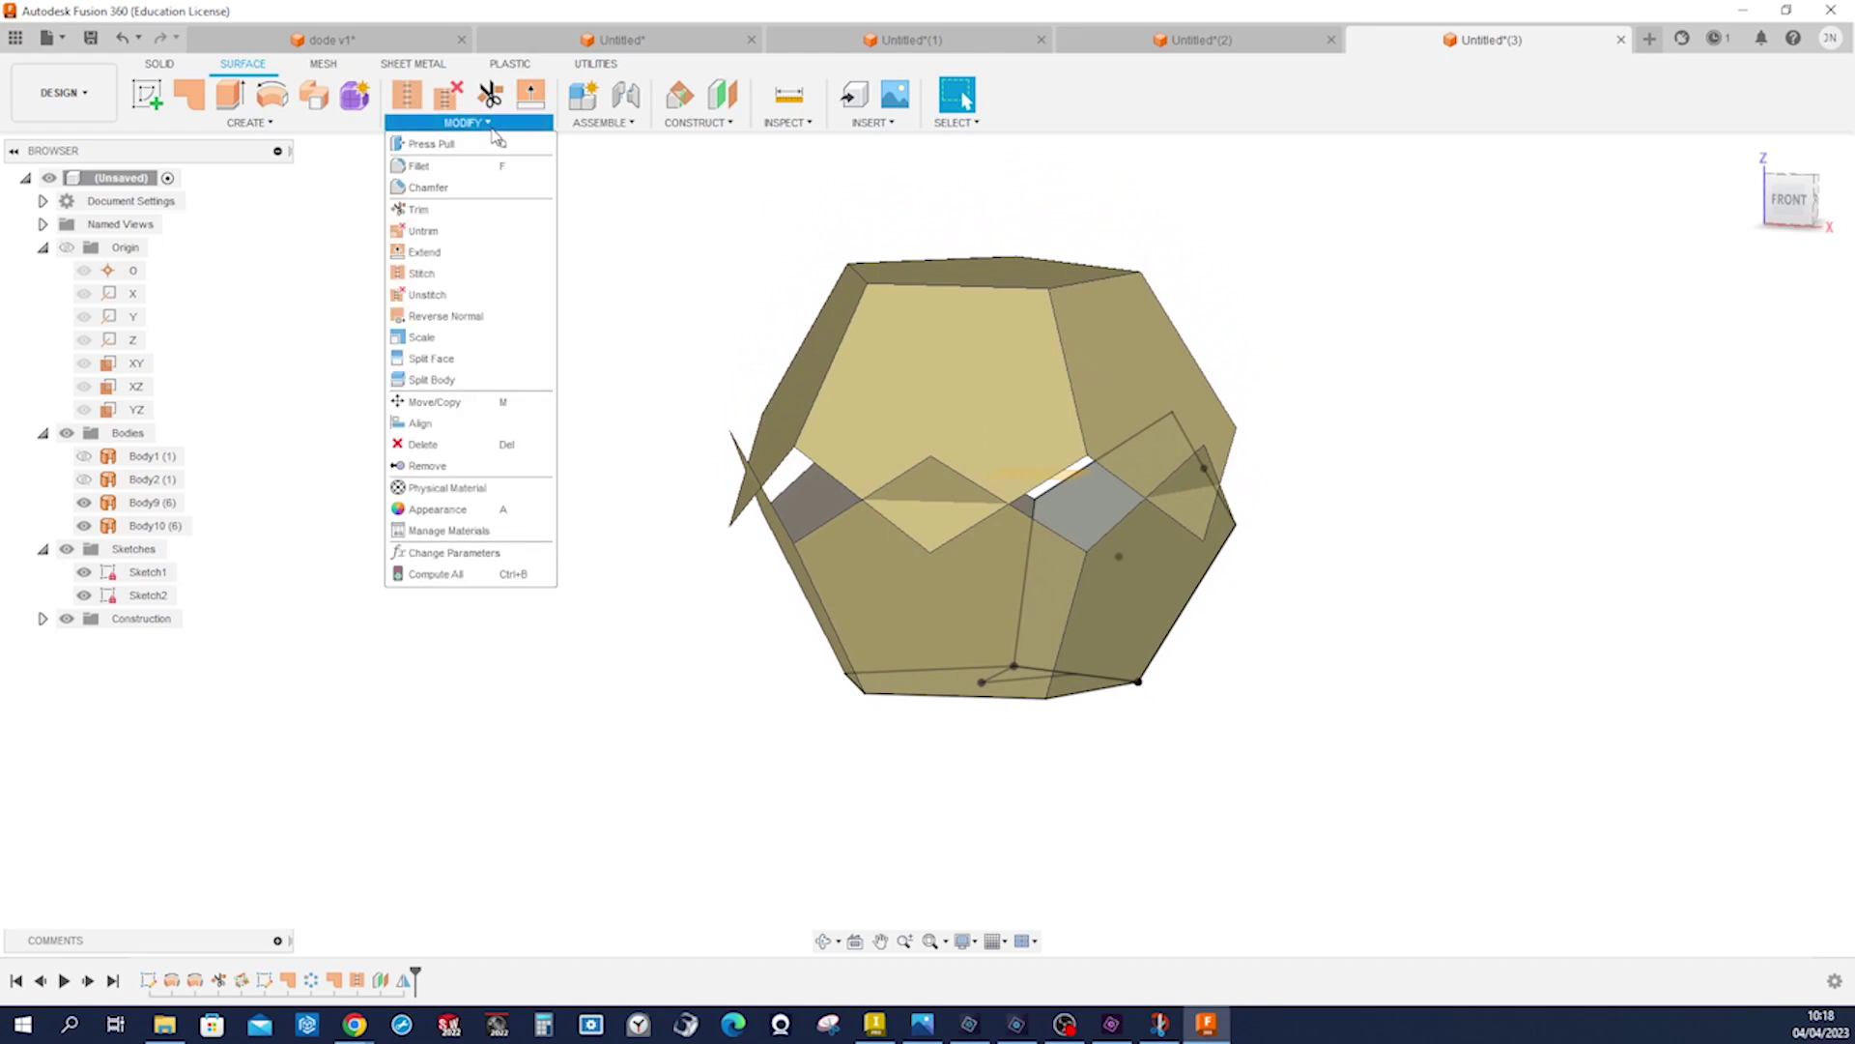
mouse_move(305, 127)
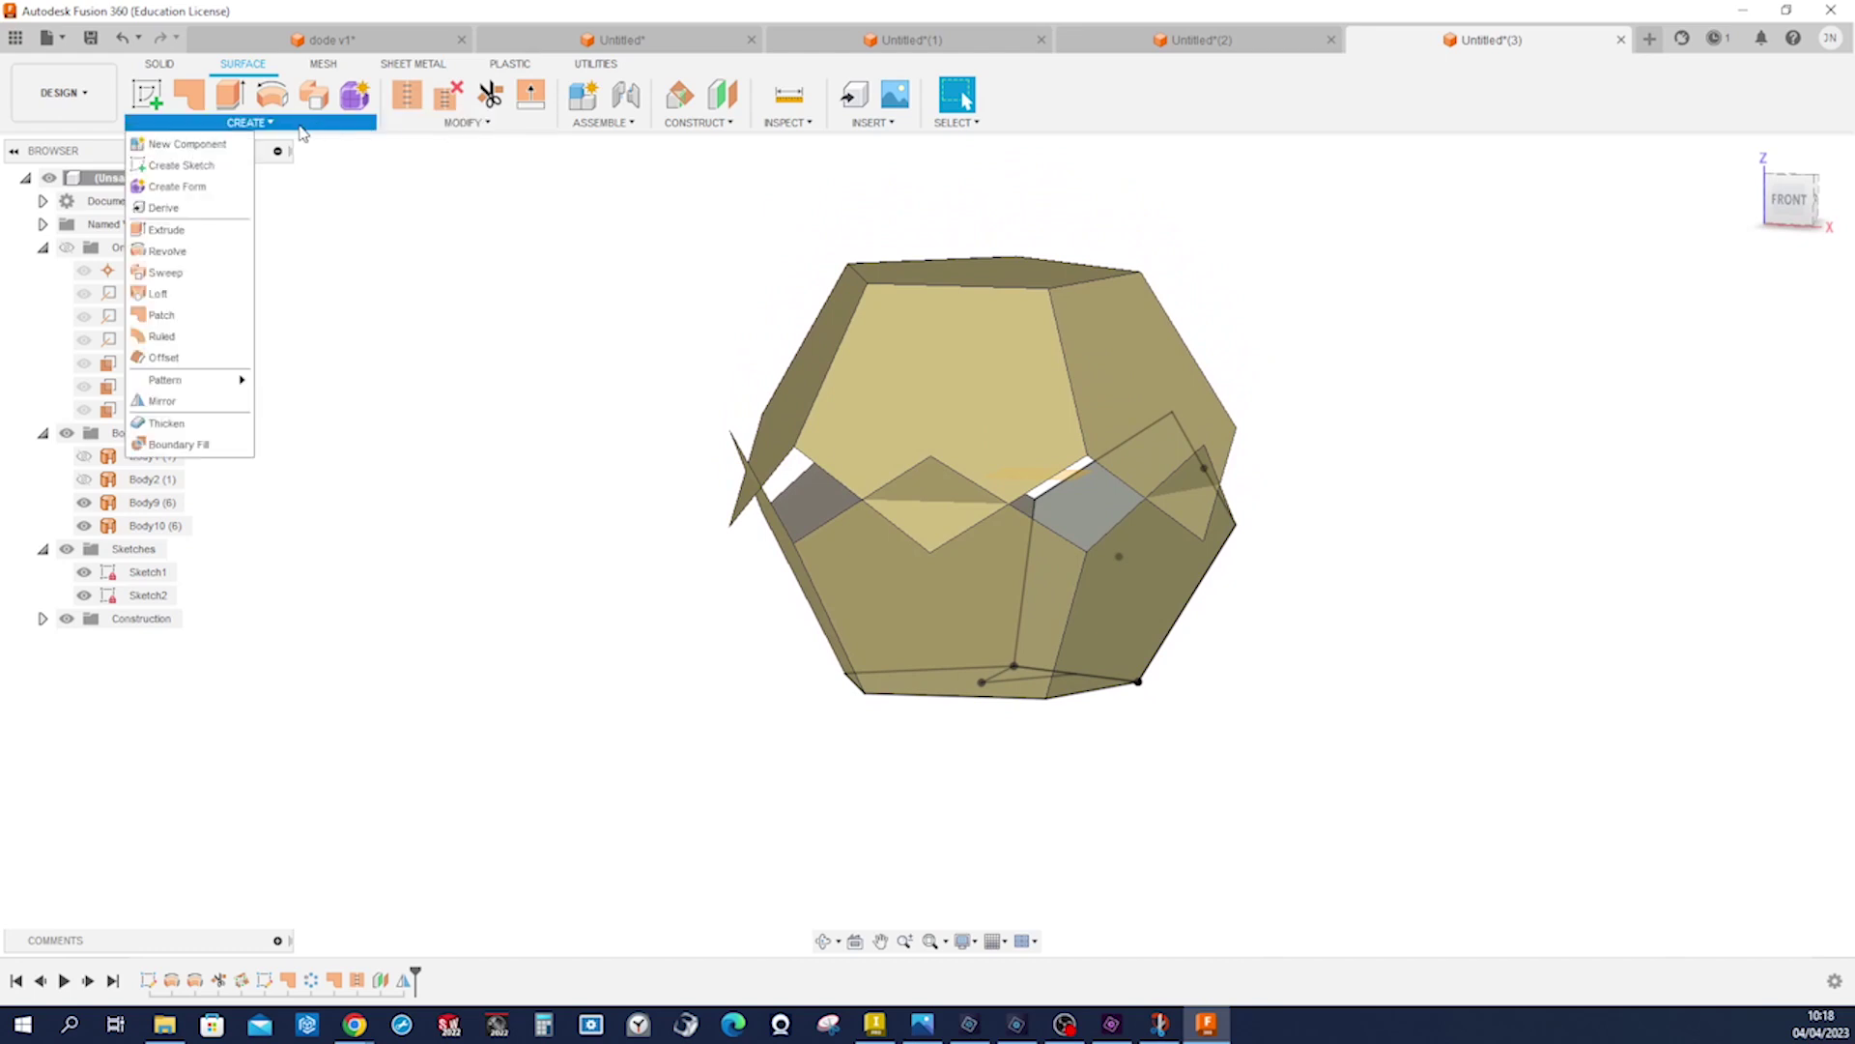
mouse_move(417, 134)
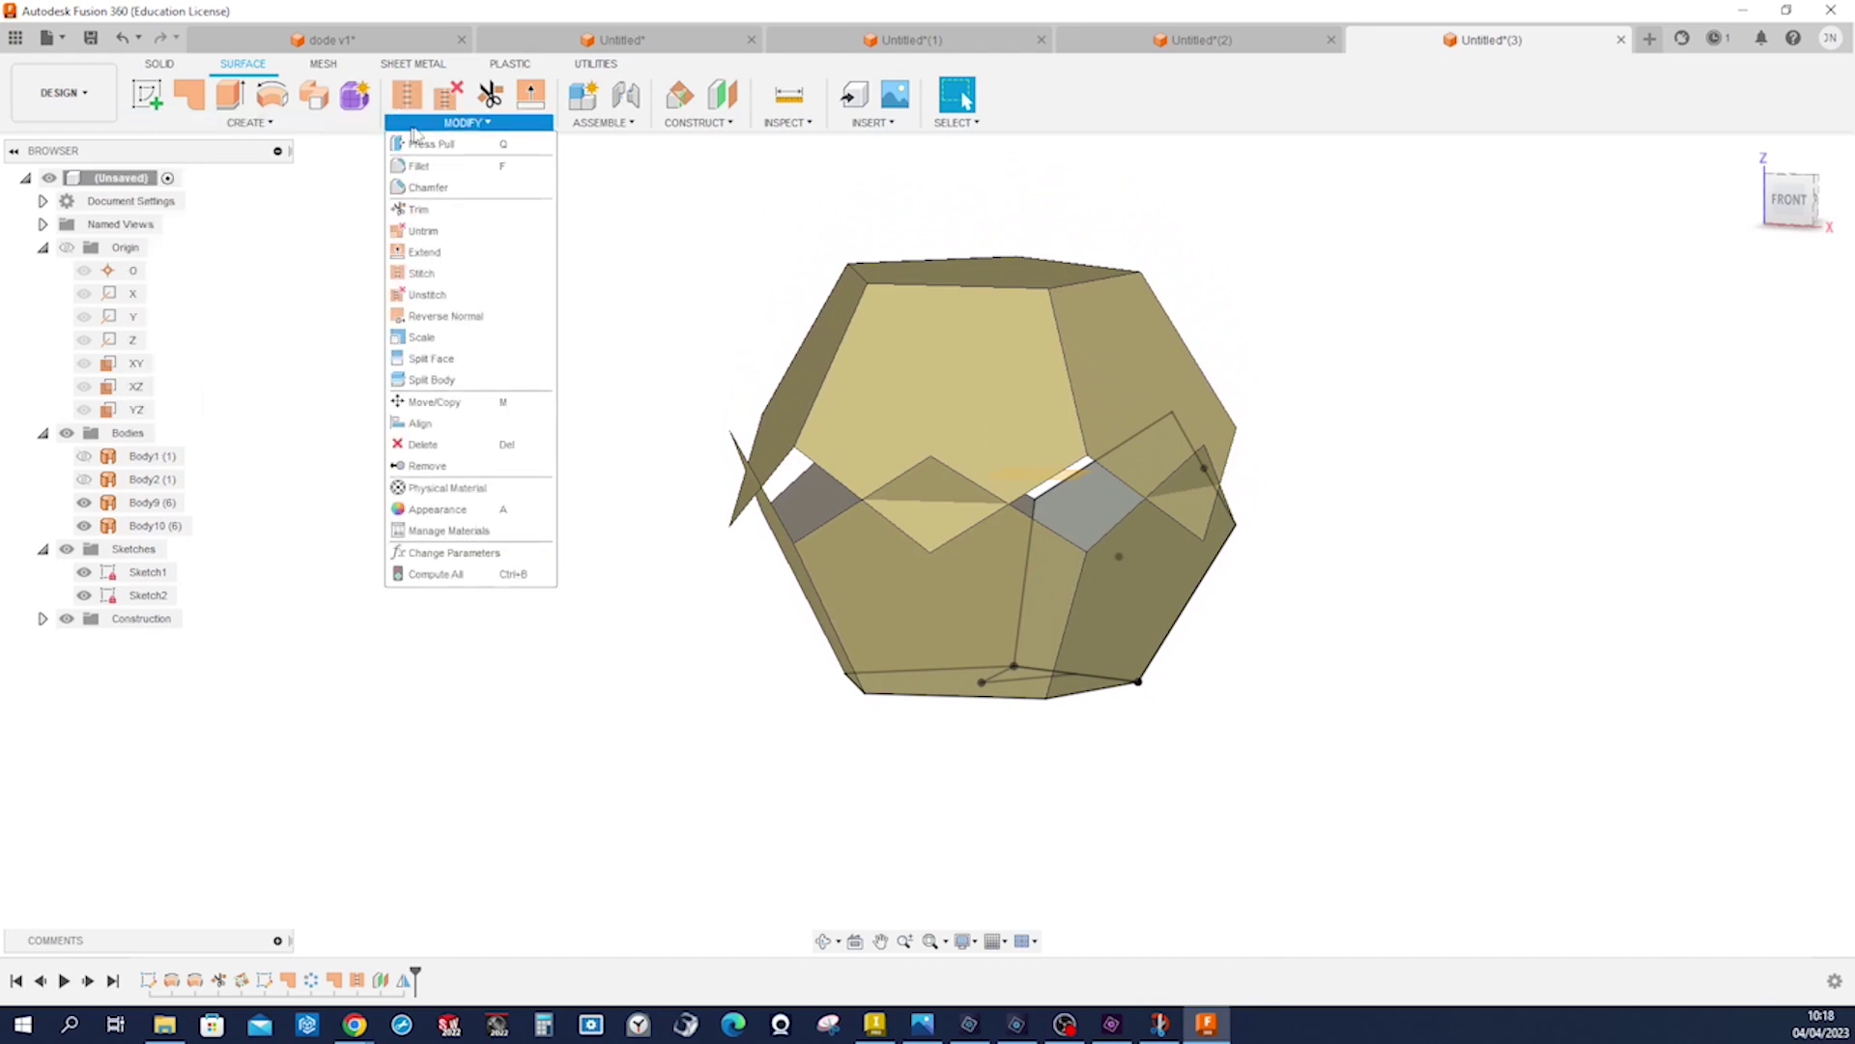
left_click(435, 401)
left_click(944, 380)
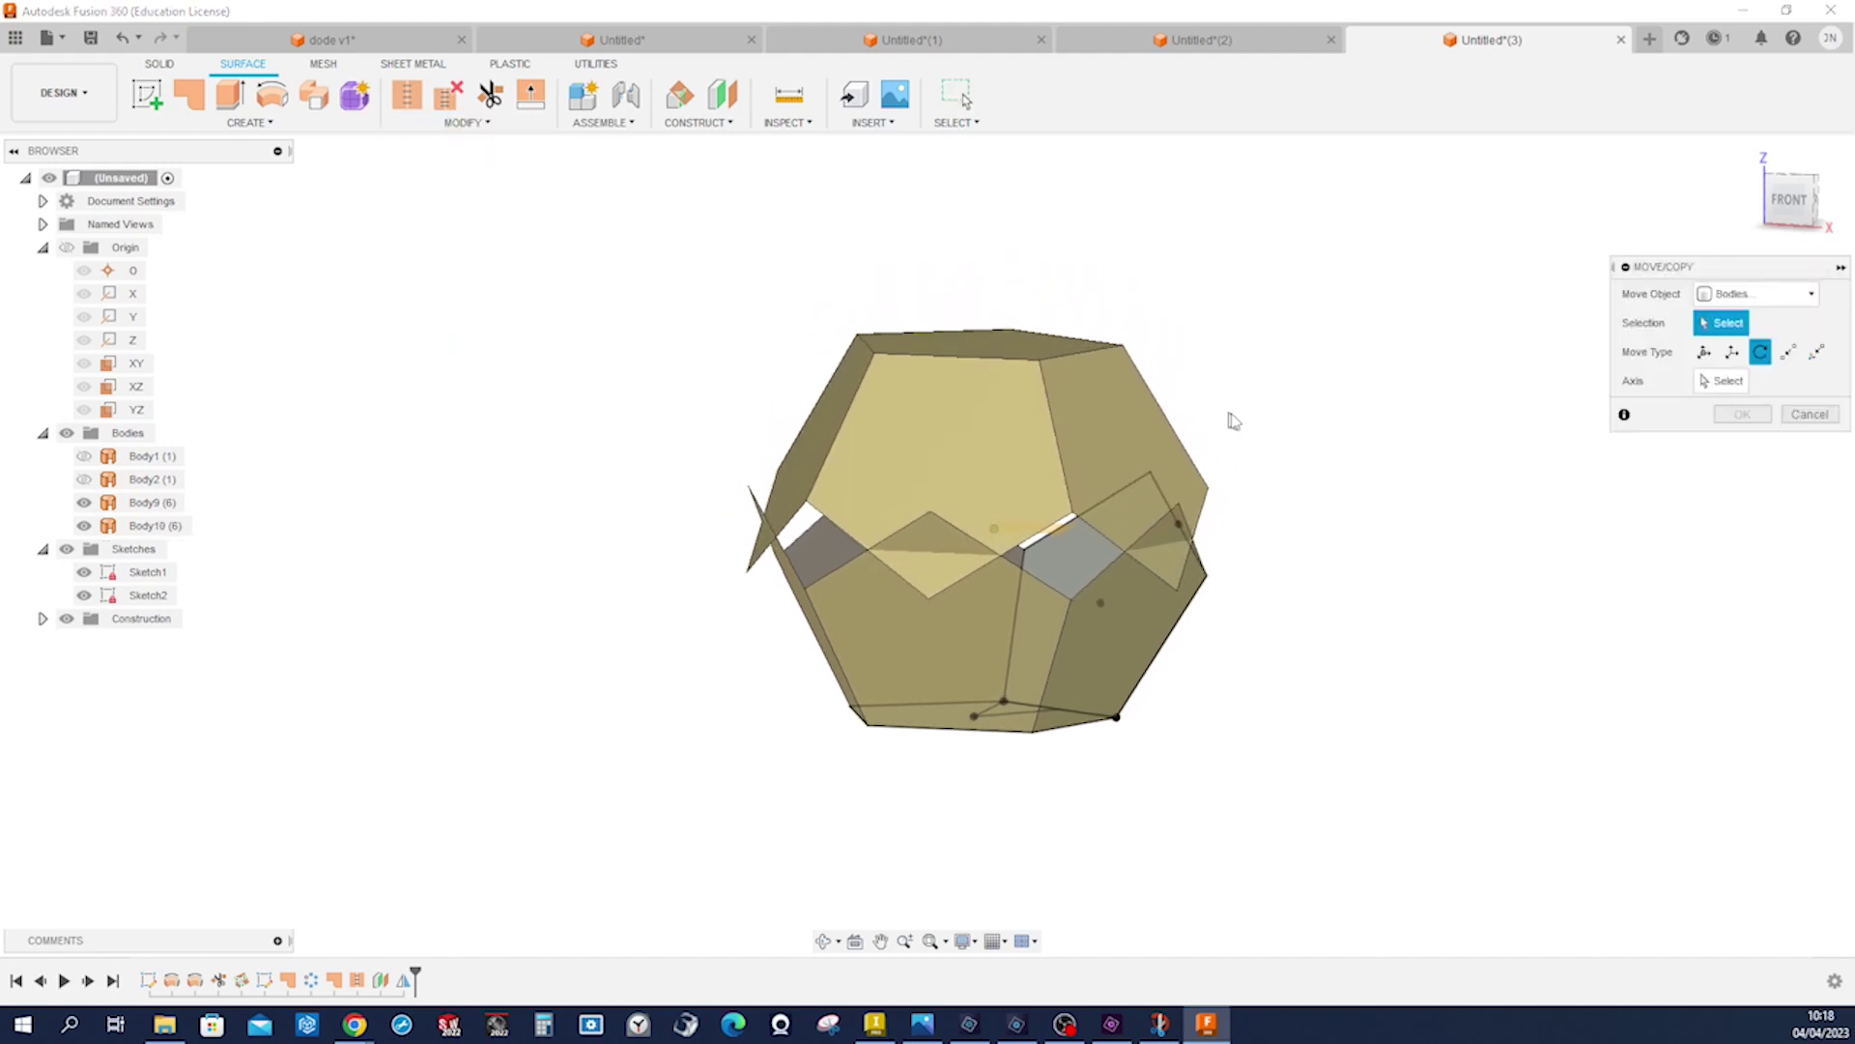
left_click_drag(1234, 411, 751, 285)
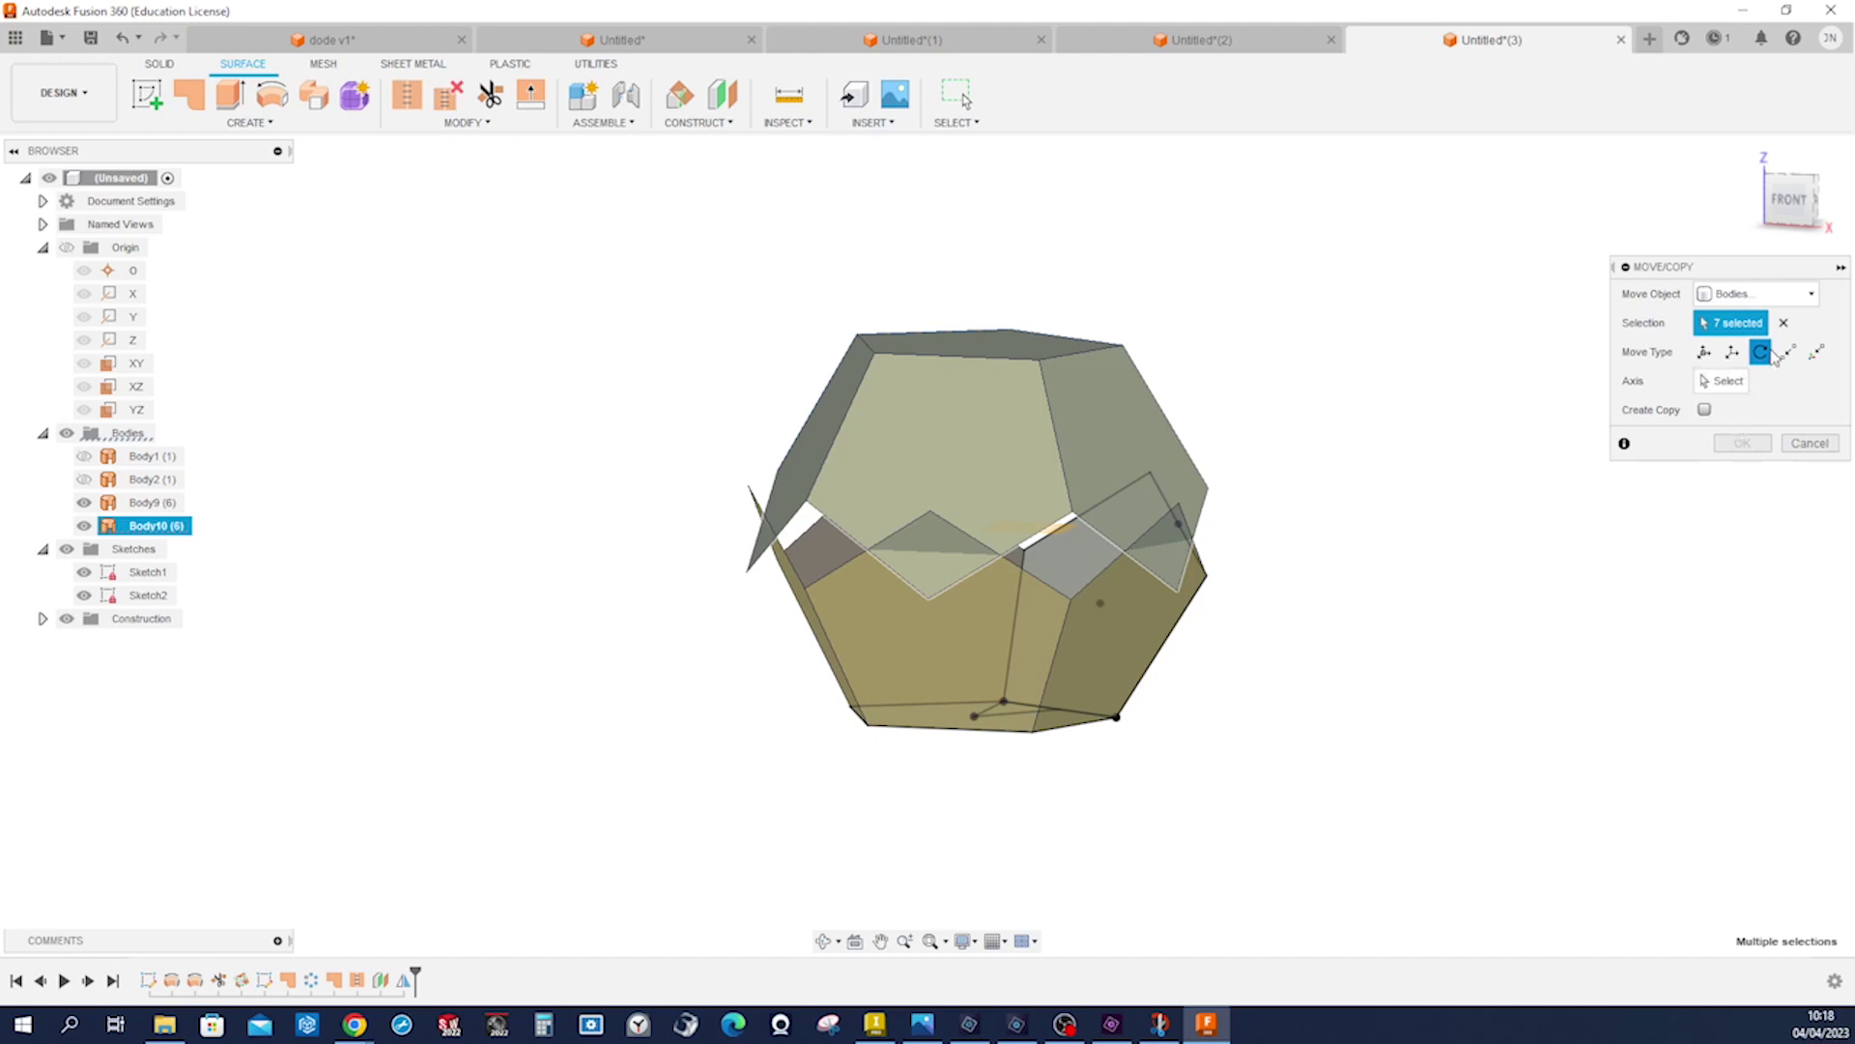
left_click(1720, 385)
middle_click_drag(1562, 488, 1344, 609, "shift")
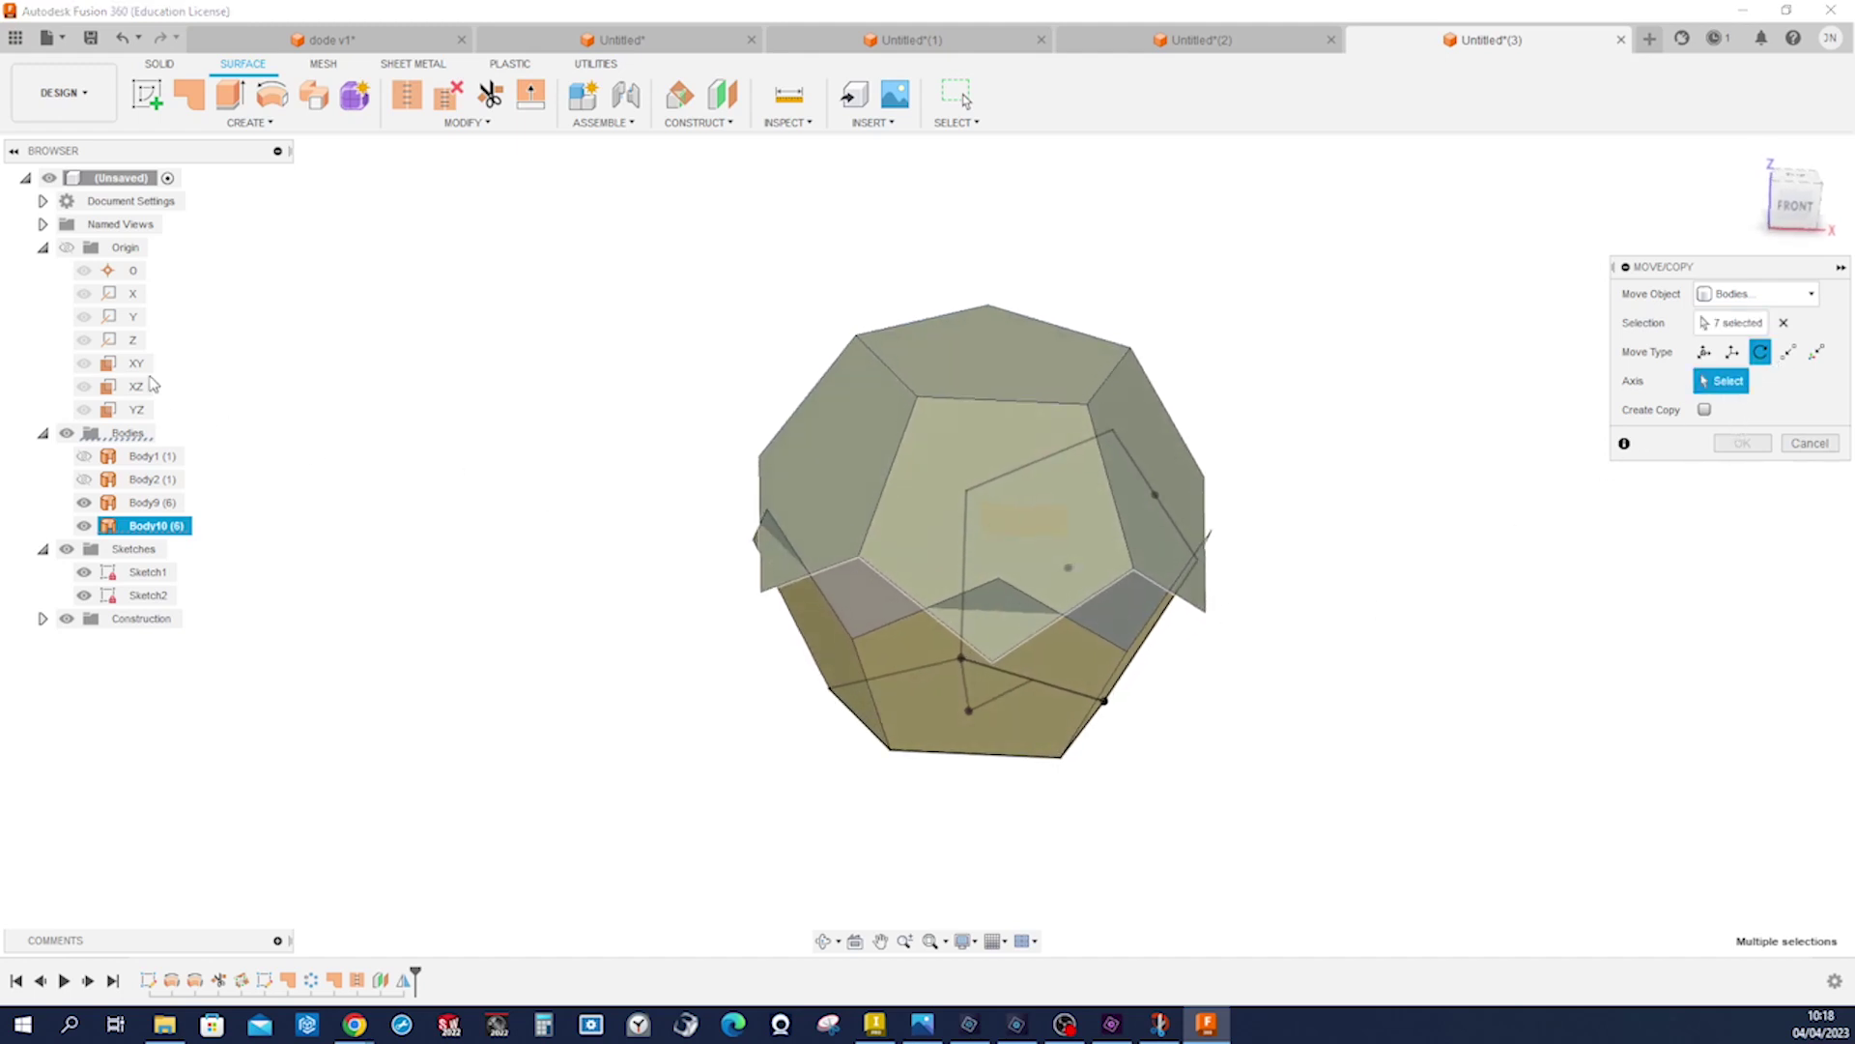
left_click(133, 346)
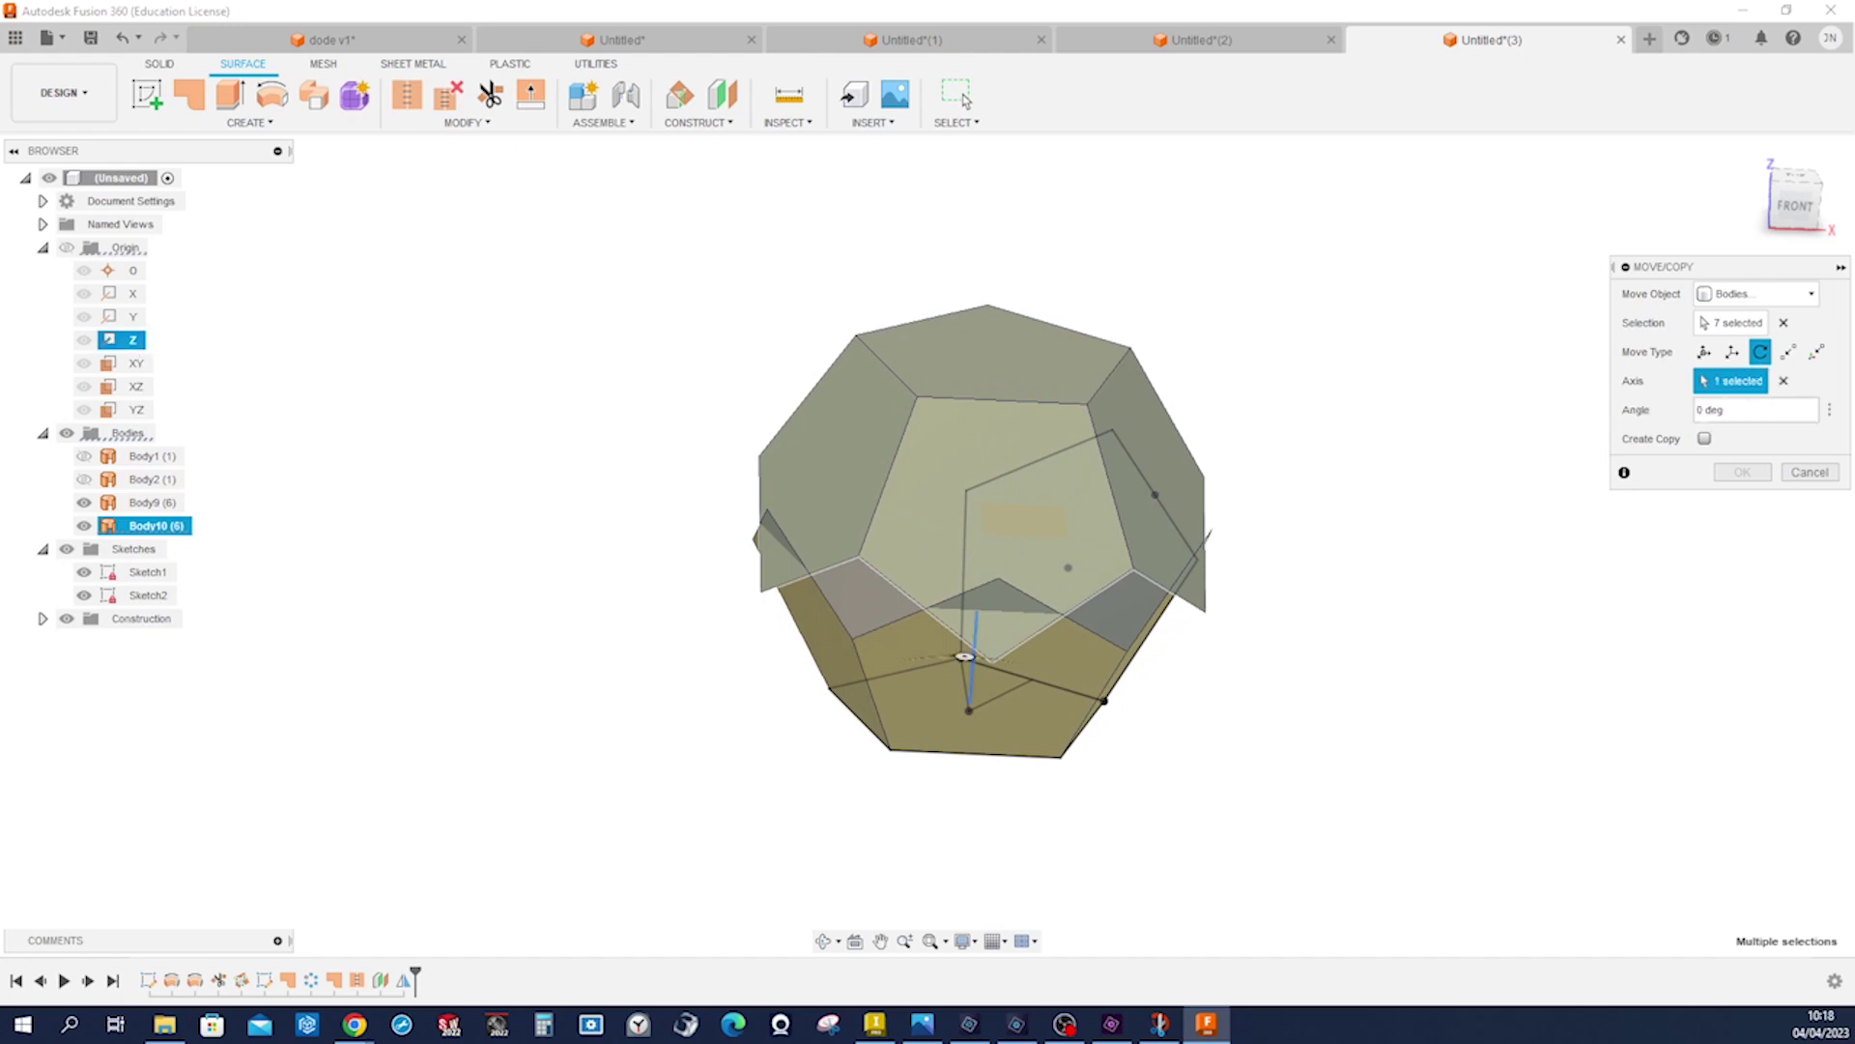
type("36")
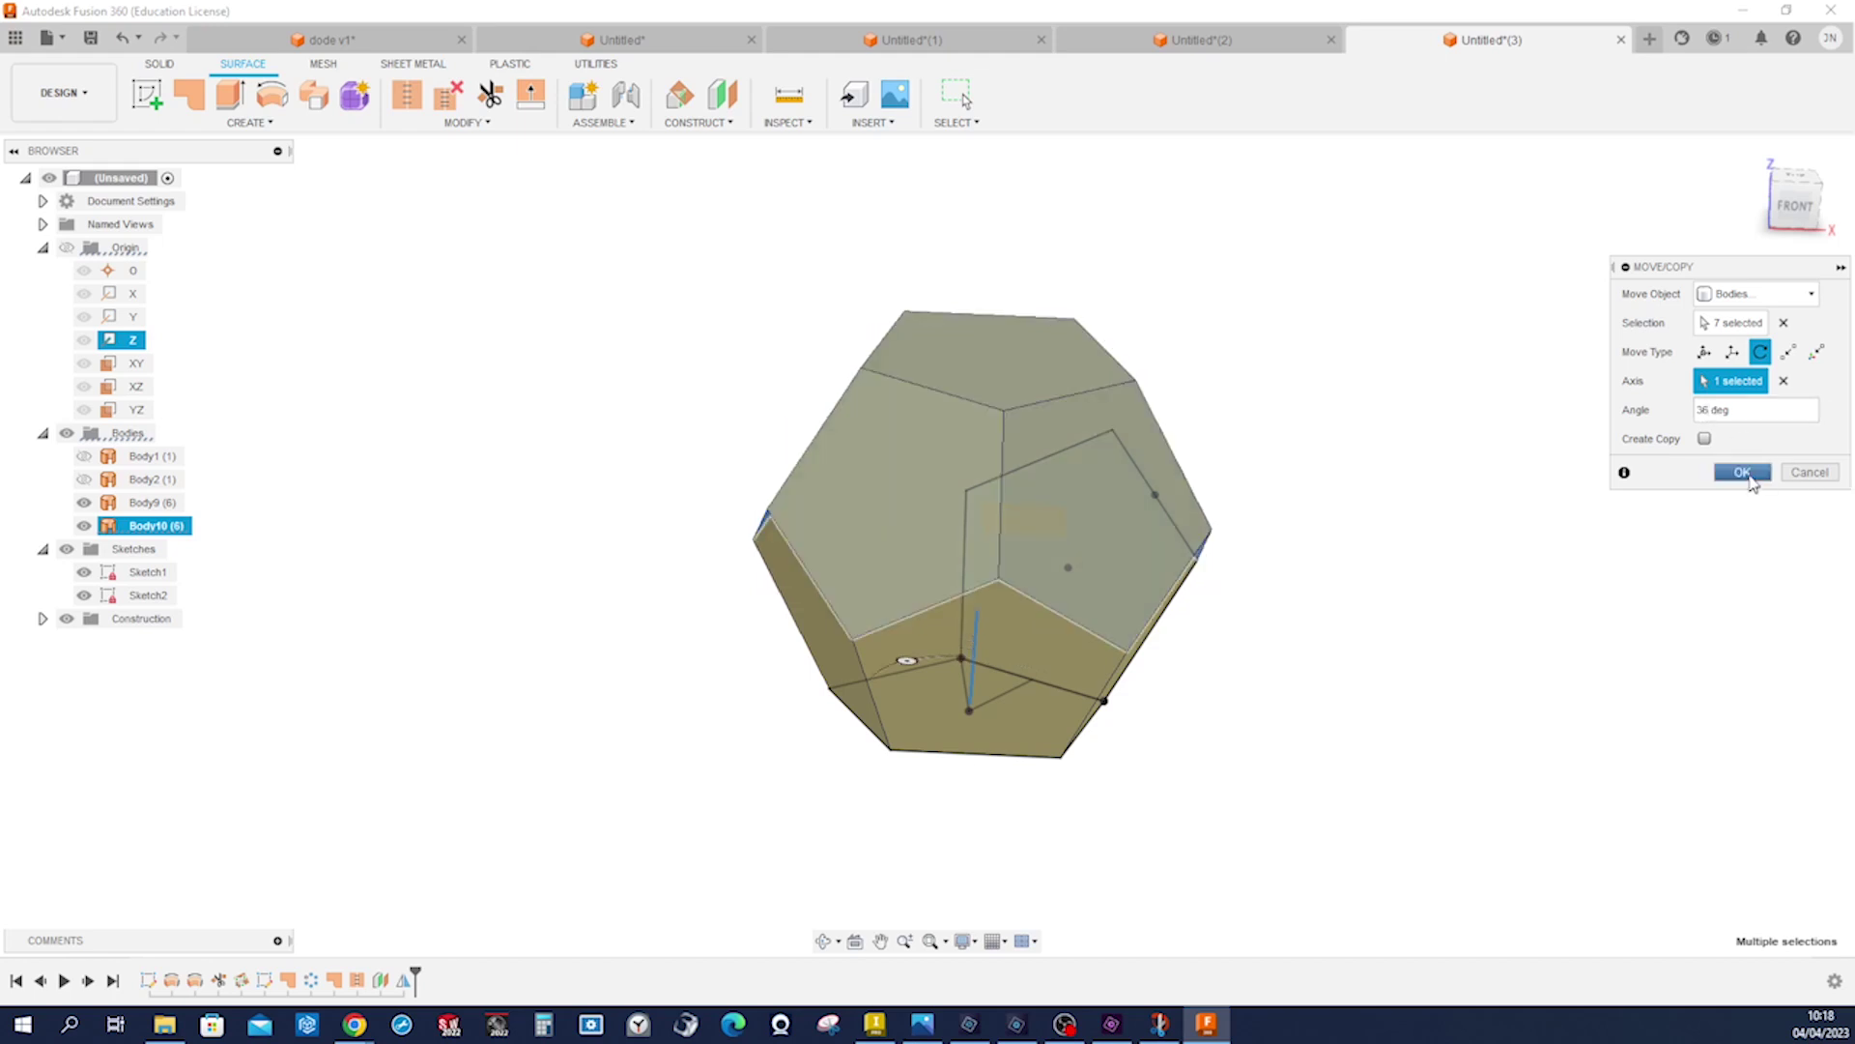
left_click(1748, 474)
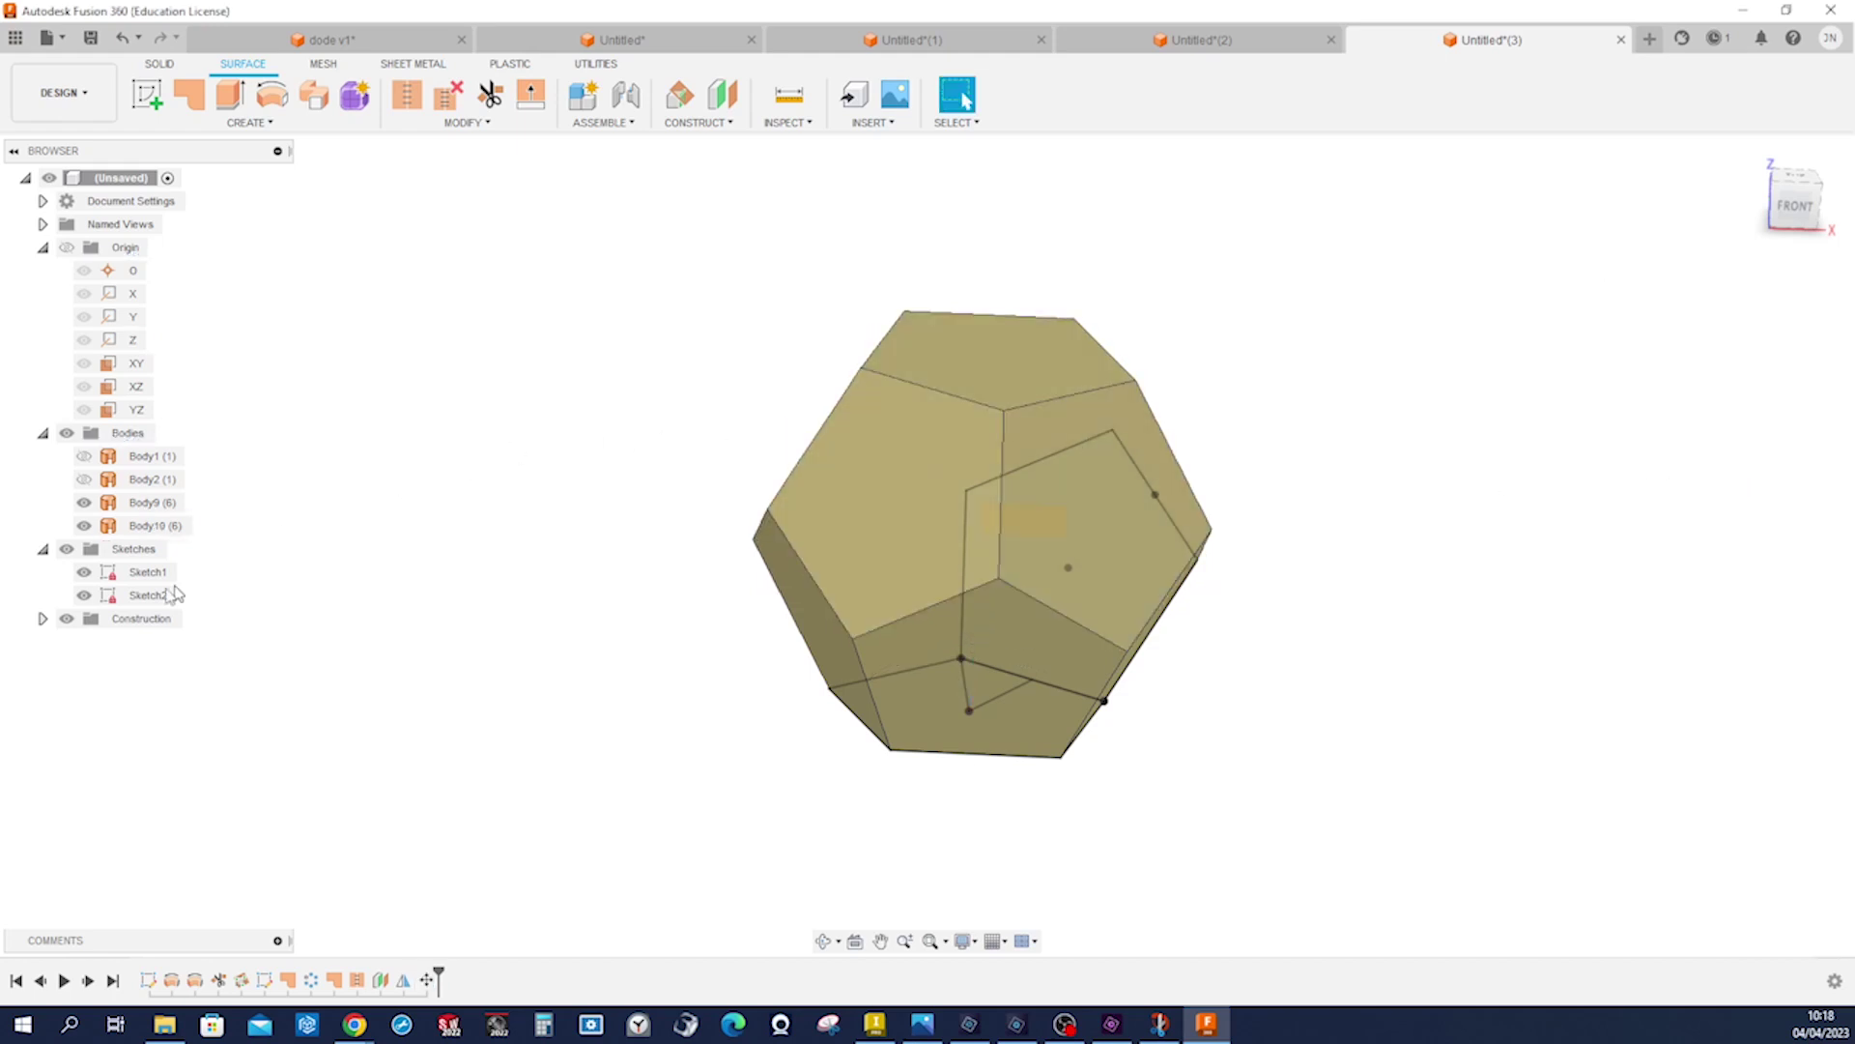
- Hide Sketch1 and Sketch2 and inspect the closed dodecahedron from several sides
left_click(84, 593)
left_click(84, 572)
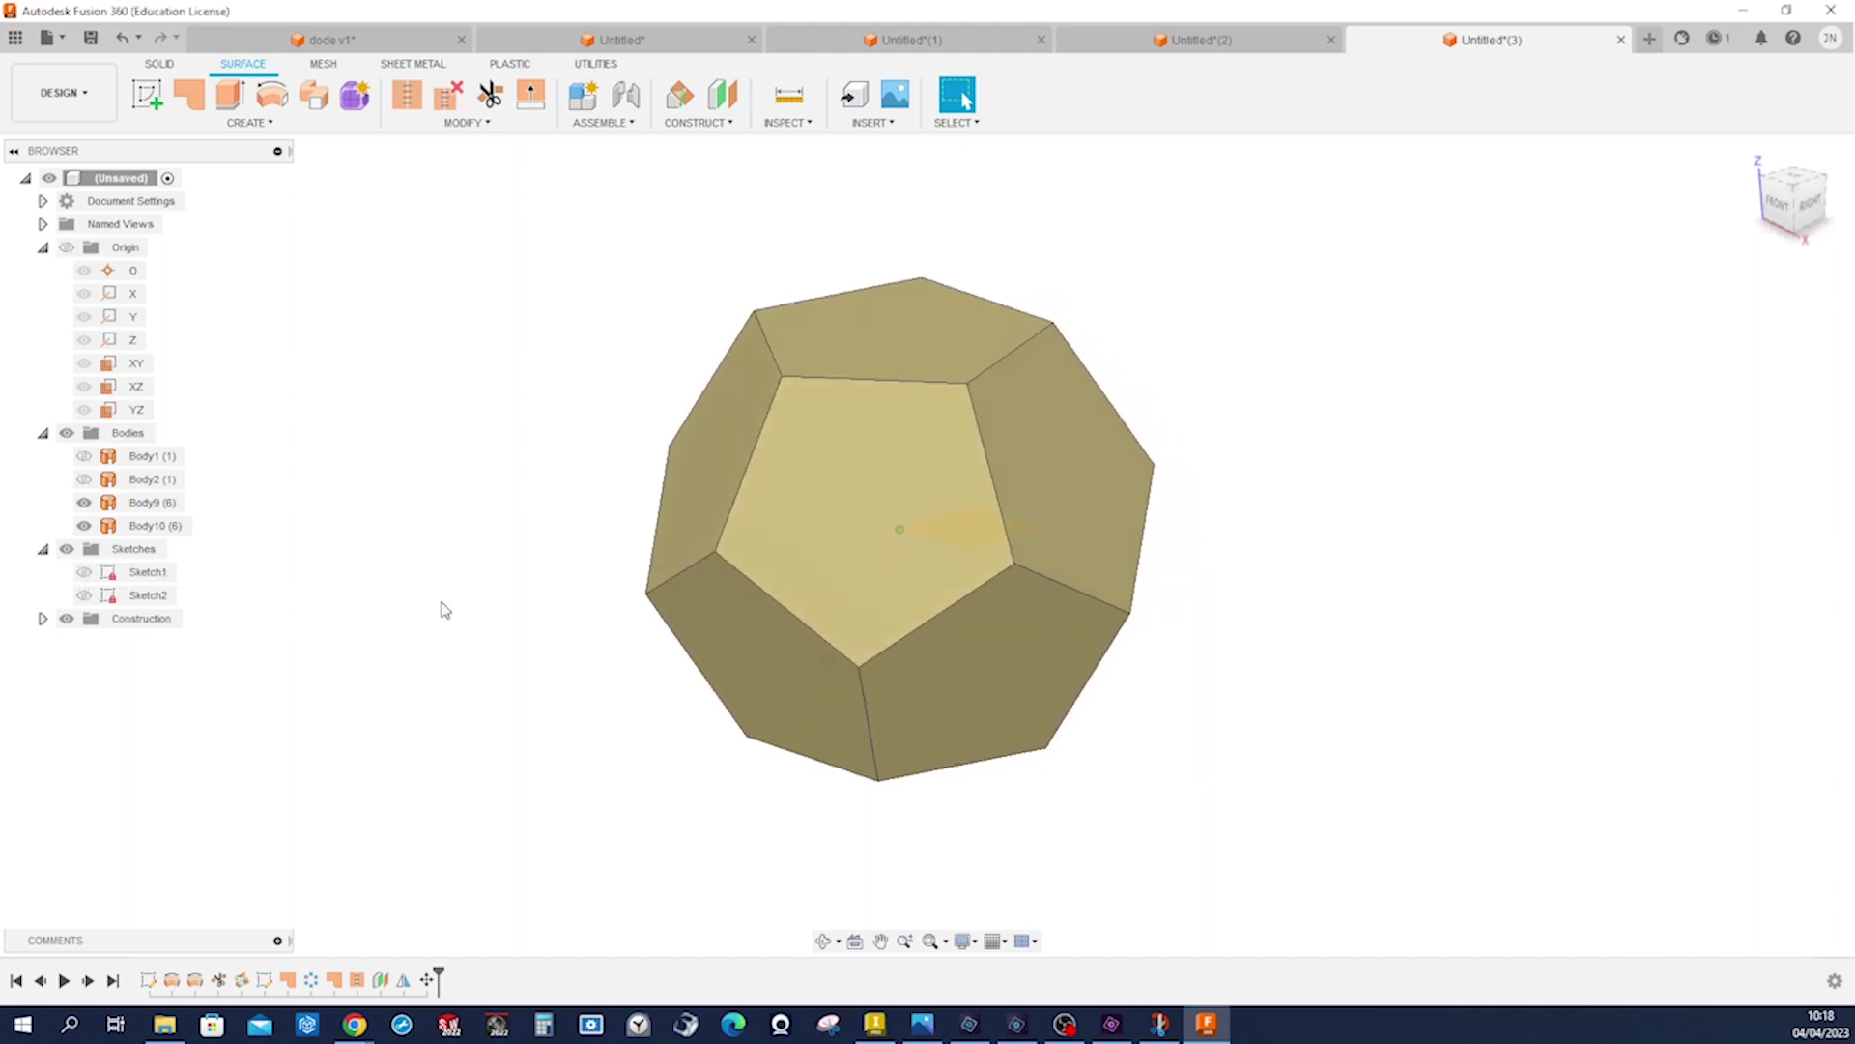
middle_click_drag(890, 529, 889, 543, "shift")
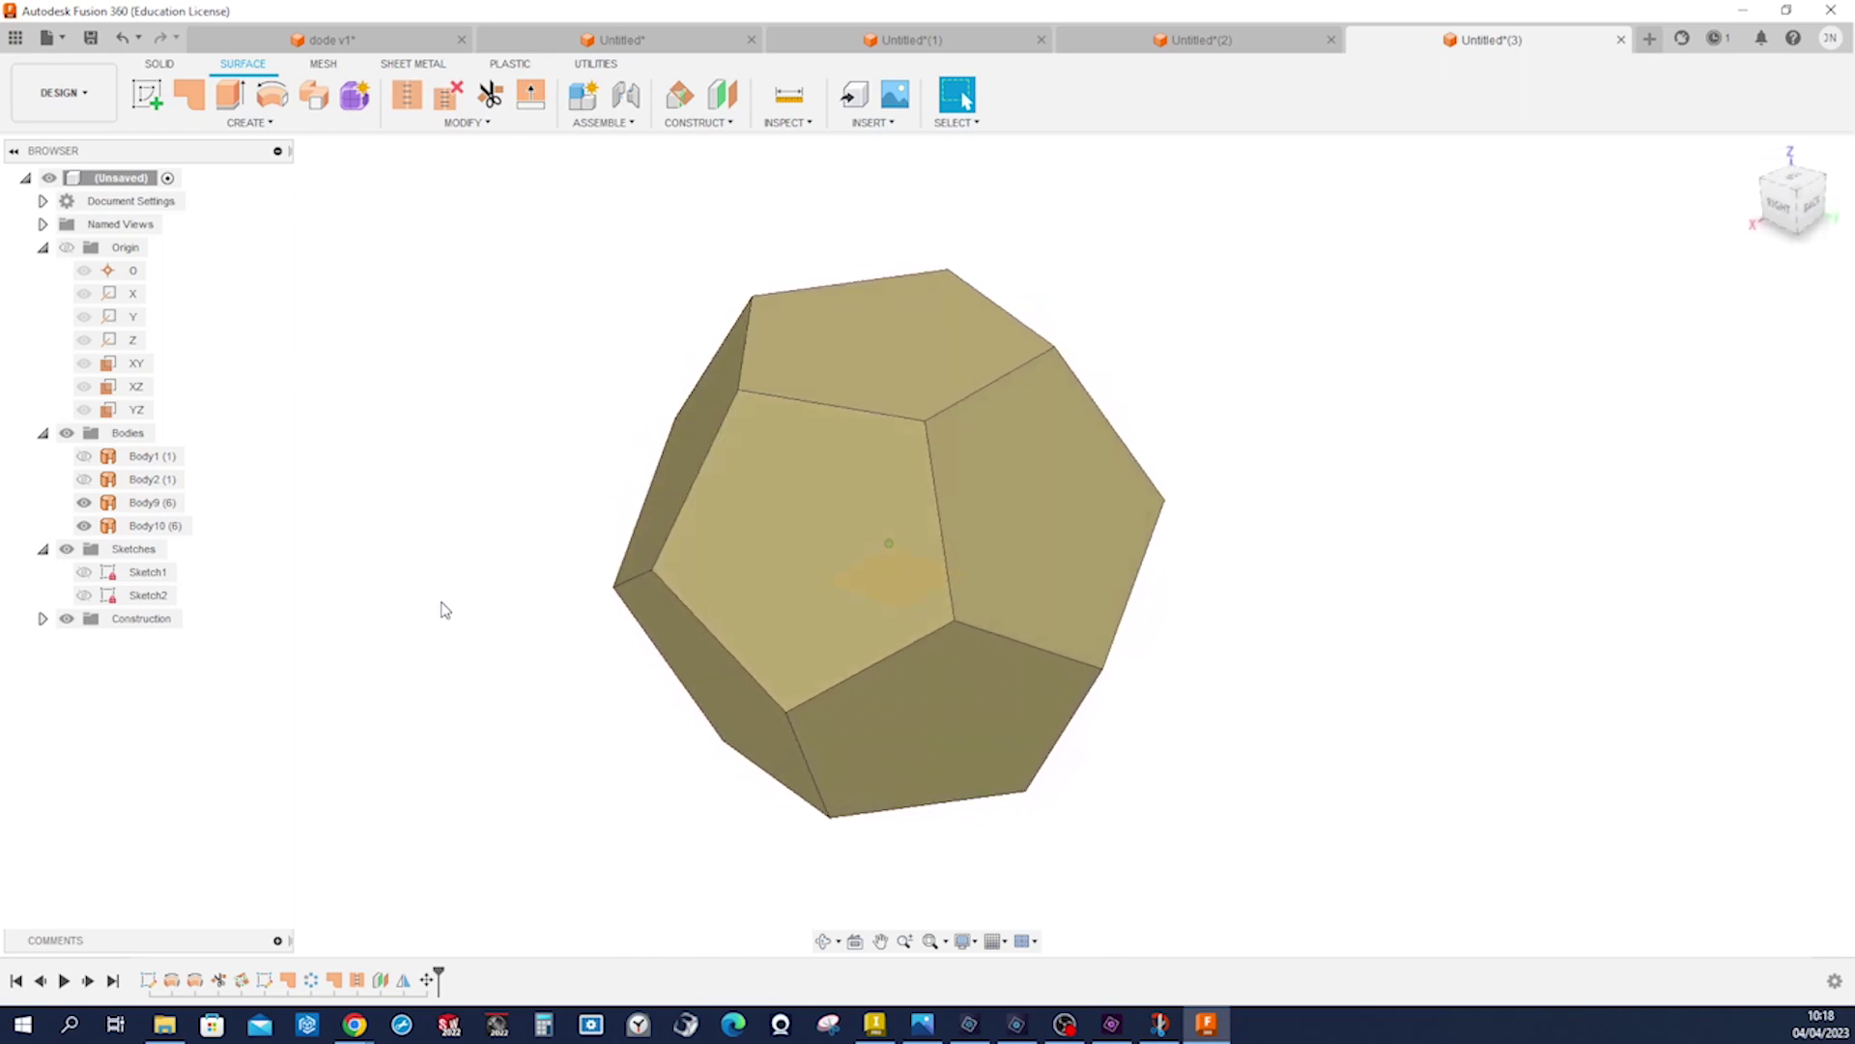